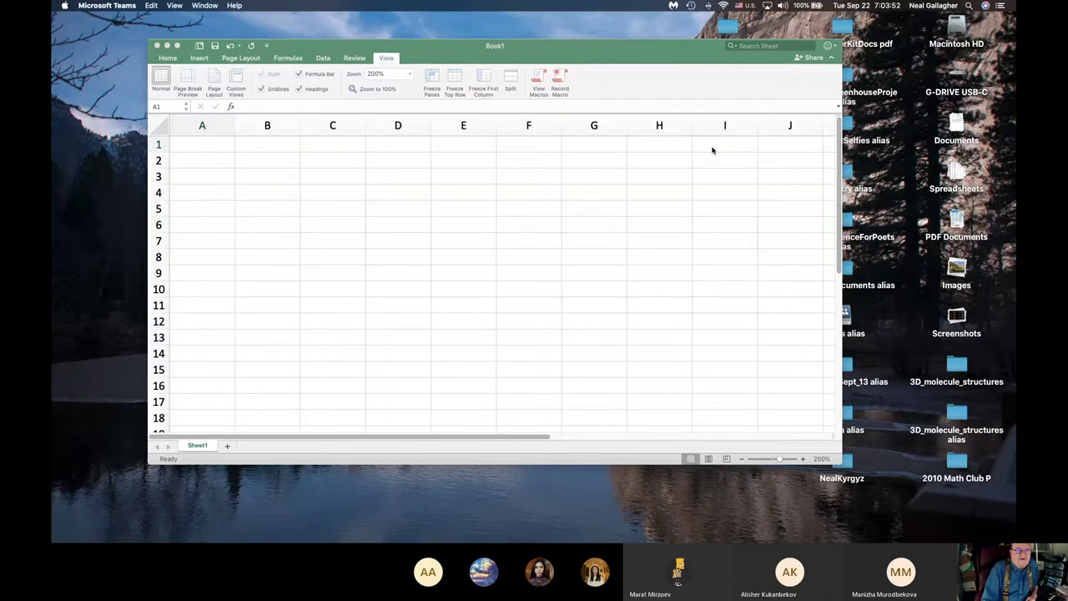
Step: Glance at the finished TimeTable workbook, and enlarge the blank Book1 window until columns A through N show
{"action": "key", "text": "ctrl+Right"}
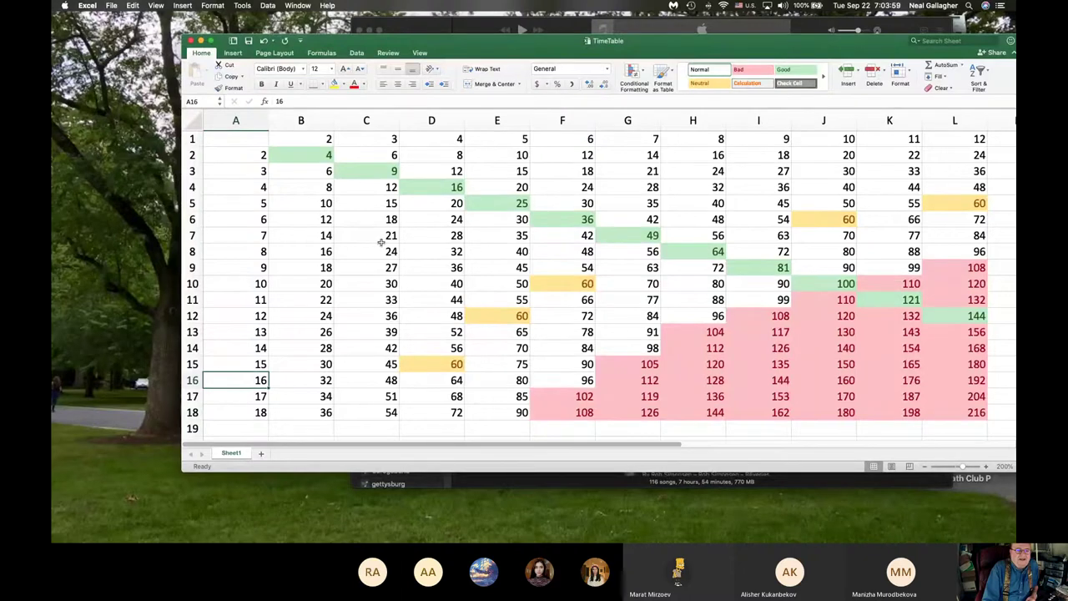
{"action": "key", "text": "ctrl+Left"}
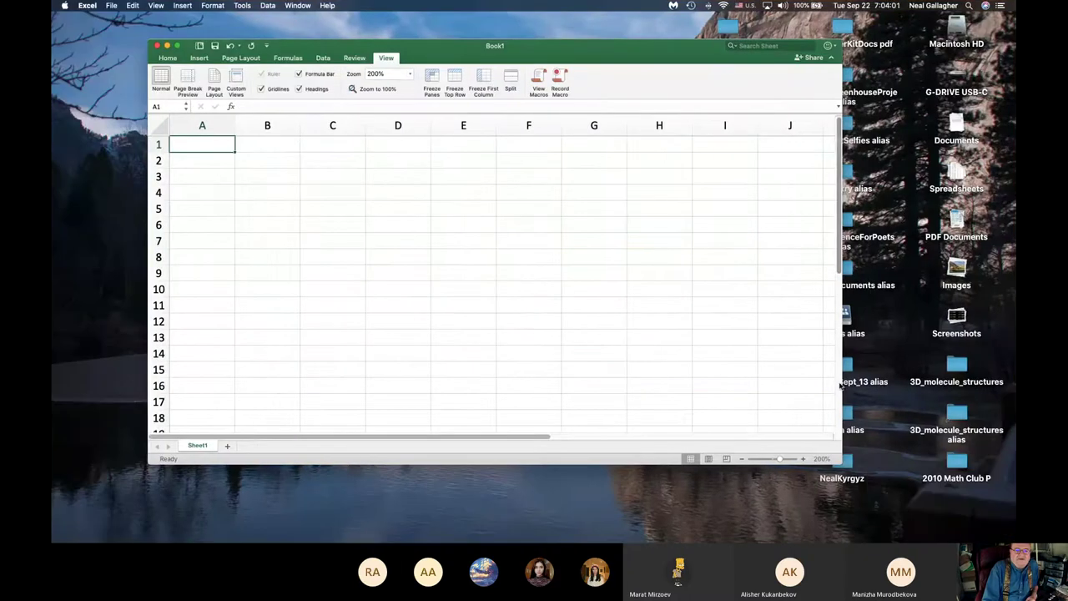
{"action": "left_click_drag", "start_coordinate": [841, 367], "coordinate": [955, 367]}
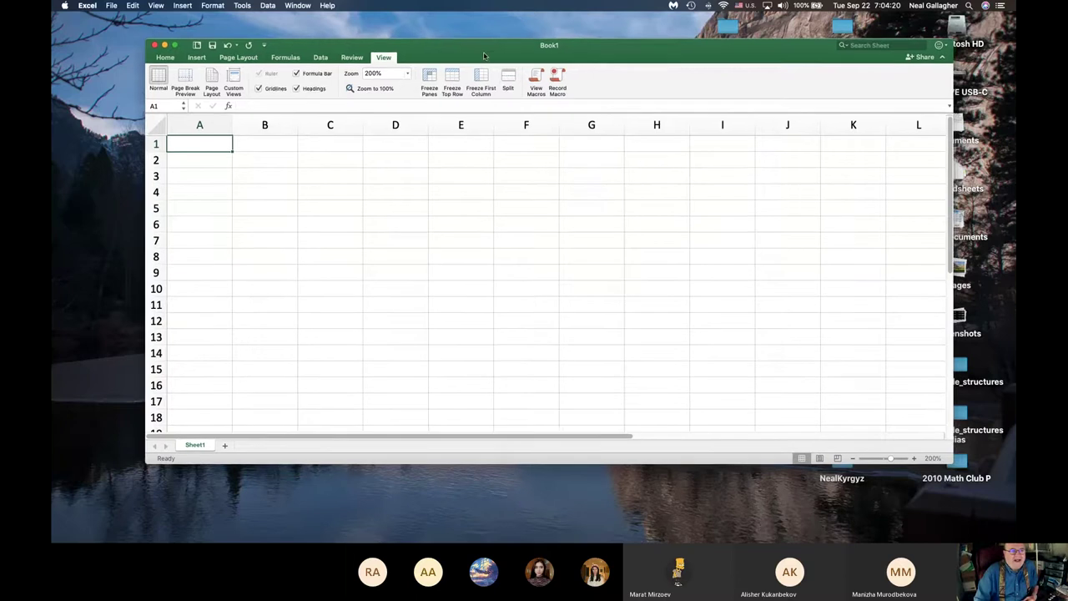
{"action": "left_click_drag", "start_coordinate": [505, 51], "coordinate": [429, 42]}
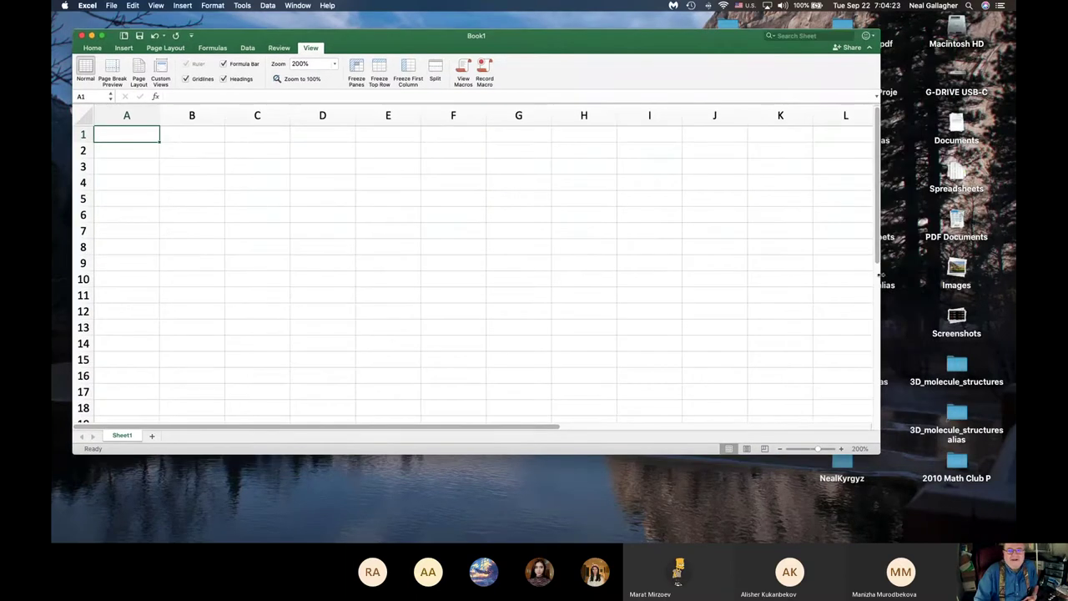
{"action": "left_click_drag", "start_coordinate": [882, 275], "coordinate": [1015, 275]}
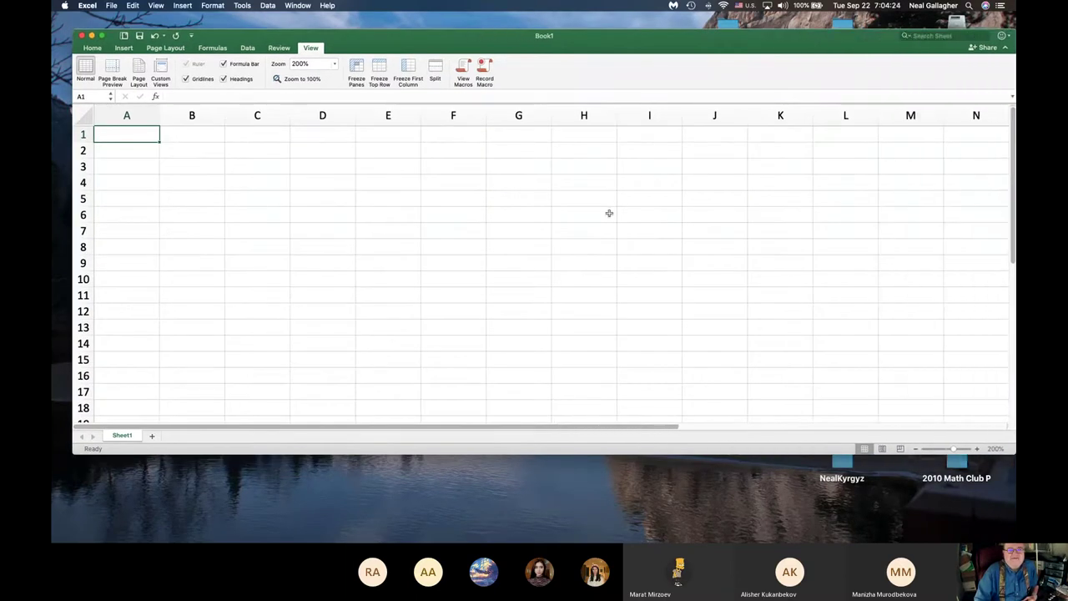
Step: Enter 2 in B1 and 3 in C1, and extend the series across row 1 to 12 in L1
{"action": "left_click", "coordinate": [190, 134]}
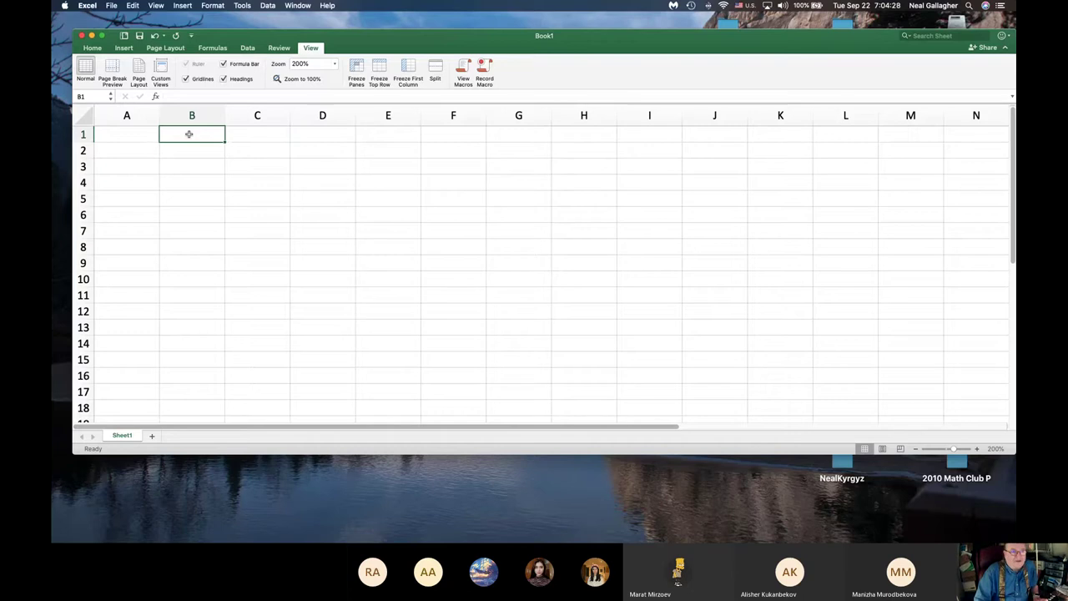
{"action": "type", "text": "2"}
{"action": "left_click", "coordinate": [252, 134]}
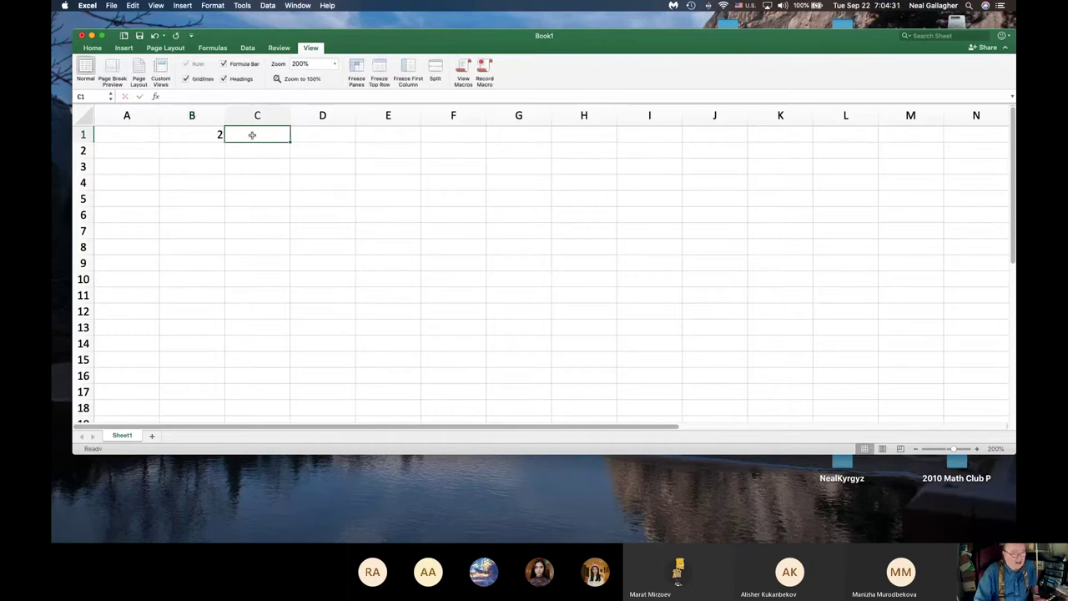
{"action": "type", "text": "3"}
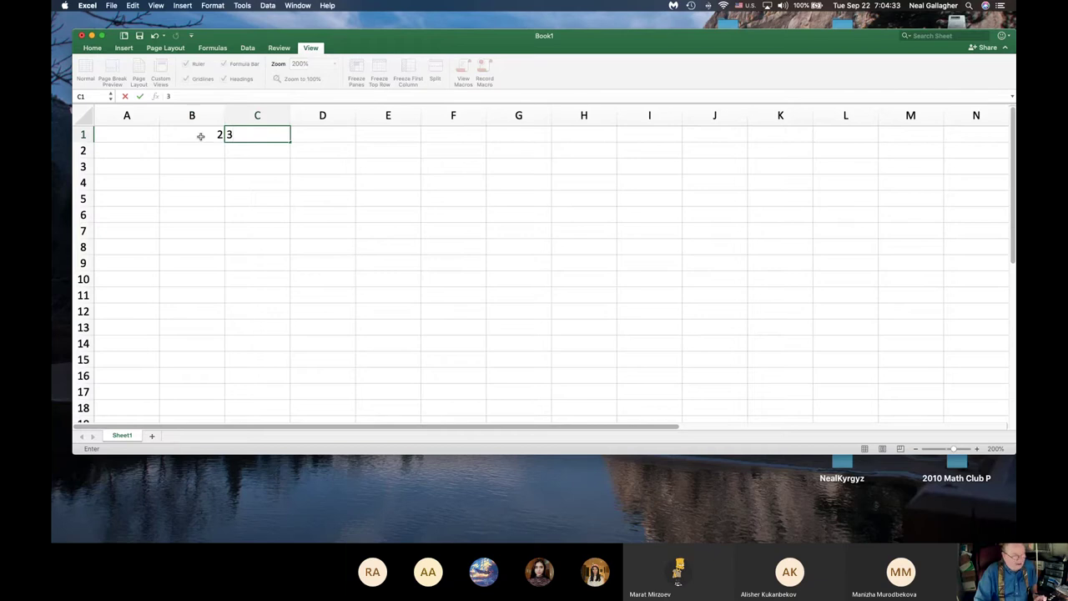
{"action": "left_click", "coordinate": [200, 136], "text": "shift"}
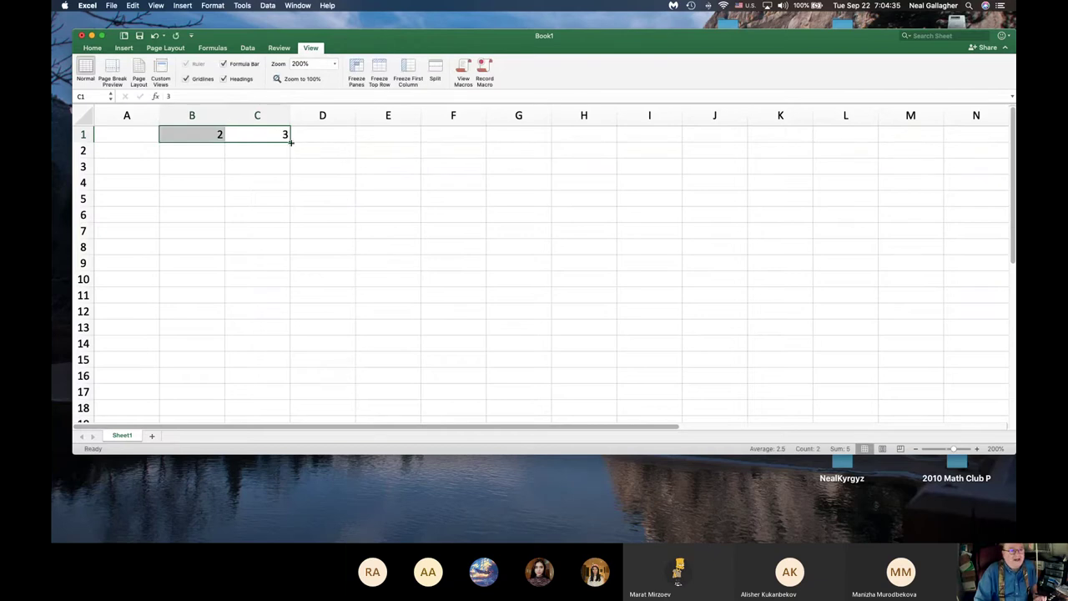
{"action": "left_click_drag", "start_coordinate": [292, 142], "coordinate": [887, 150]}
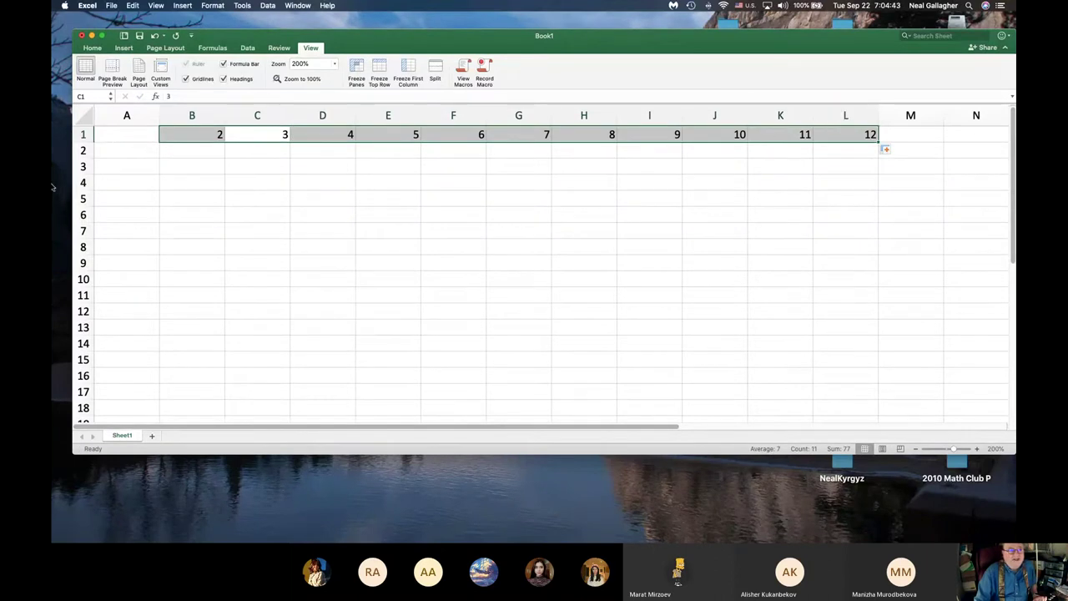
Step: Enter 2 in A2 and 3 in A3, and extend the series down column A to 12 in A12
{"action": "left_click", "coordinate": [131, 154]}
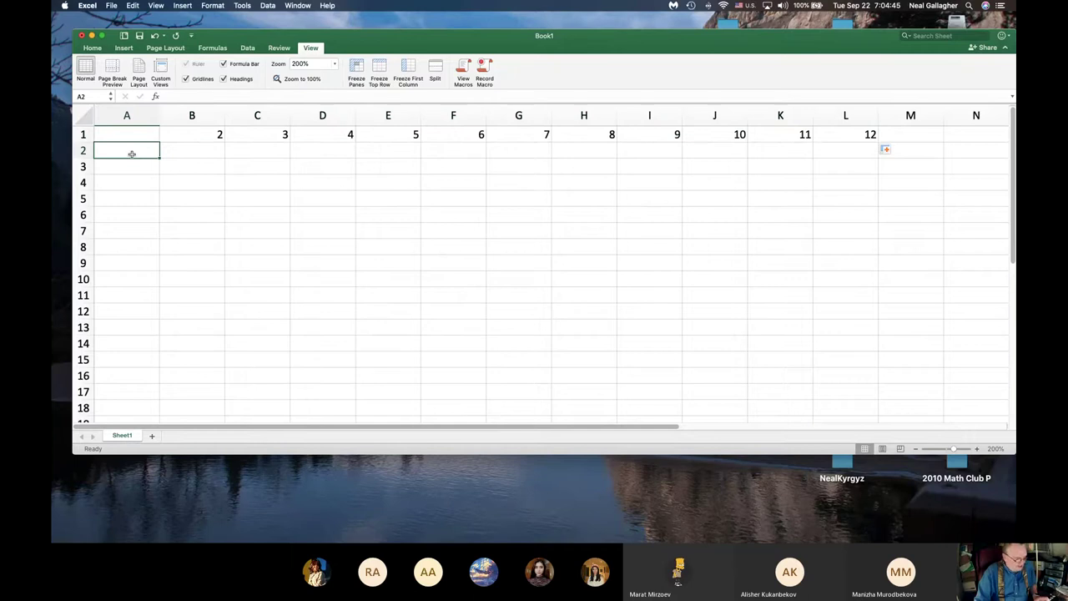
{"action": "type", "text": "2"}
{"action": "left_click", "coordinate": [133, 169]}
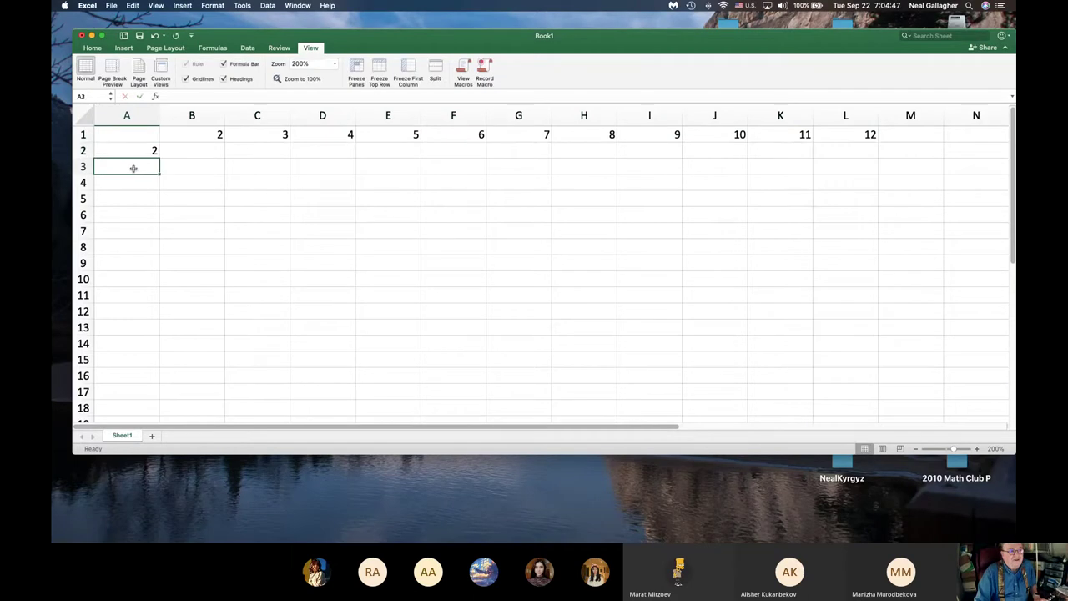
{"action": "type", "text": "3"}
{"action": "left_click_drag", "start_coordinate": [133, 168], "coordinate": [158, 312]}
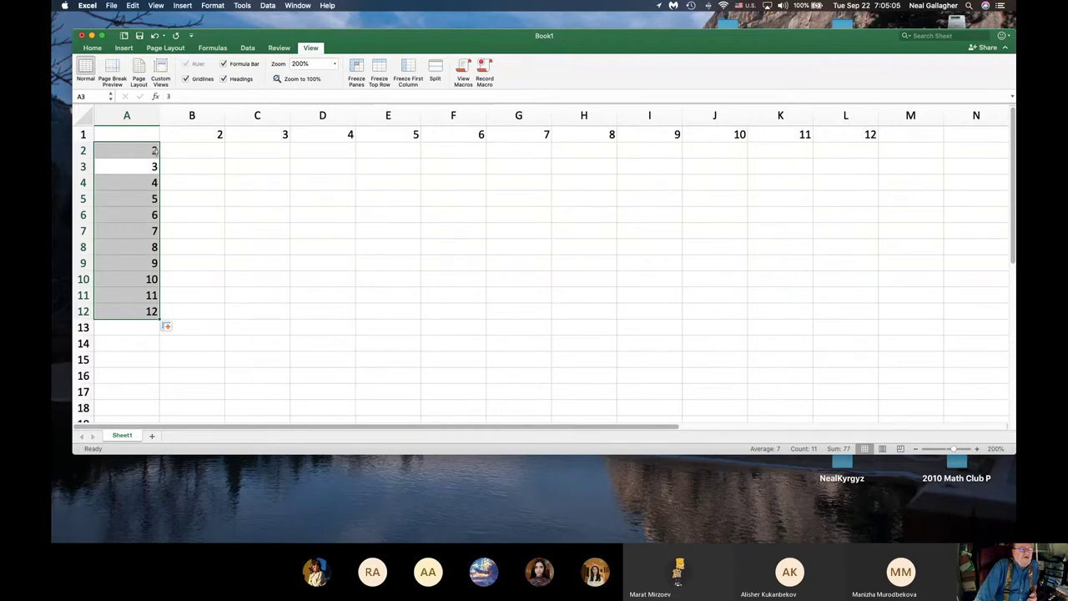
Step: Enter the formula =A2*B1 in cell B2 to multiply the row header by the column header
{"action": "left_click", "coordinate": [195, 151]}
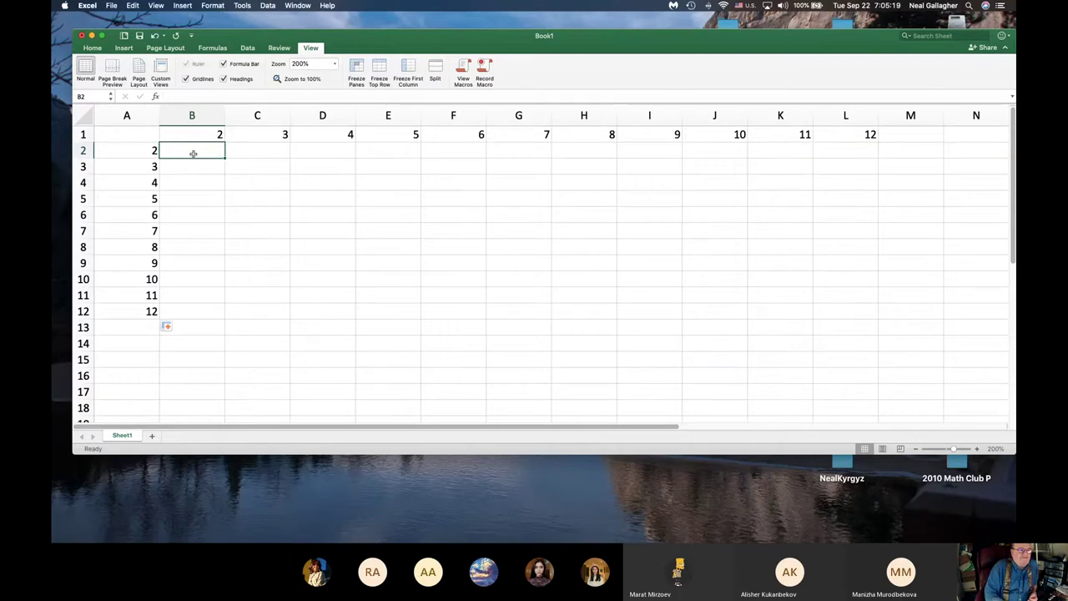
{"action": "type", "text": "="}
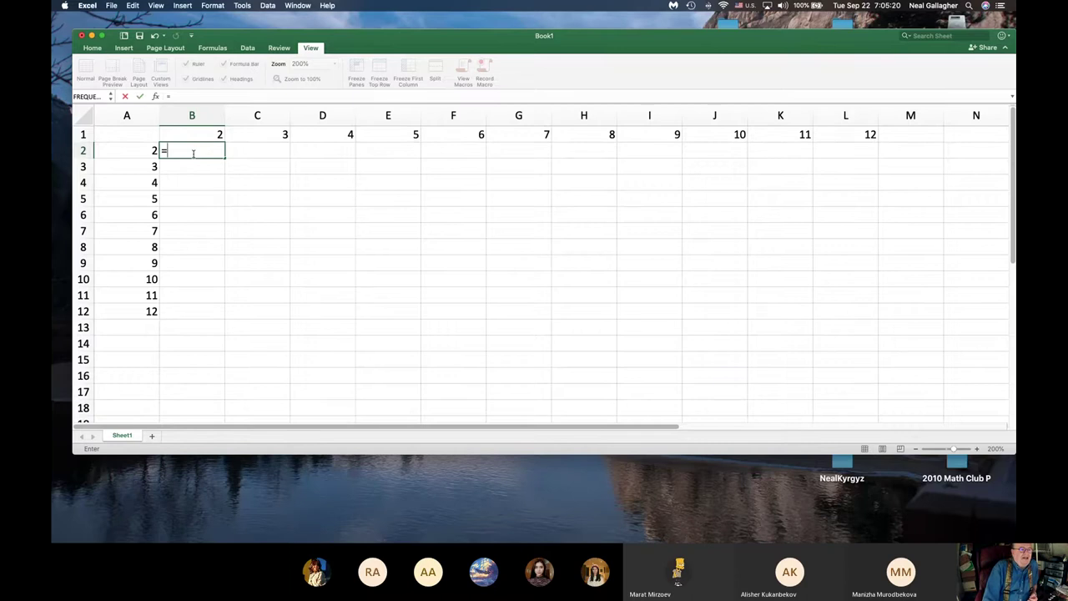
{"action": "left_click", "coordinate": [145, 152]}
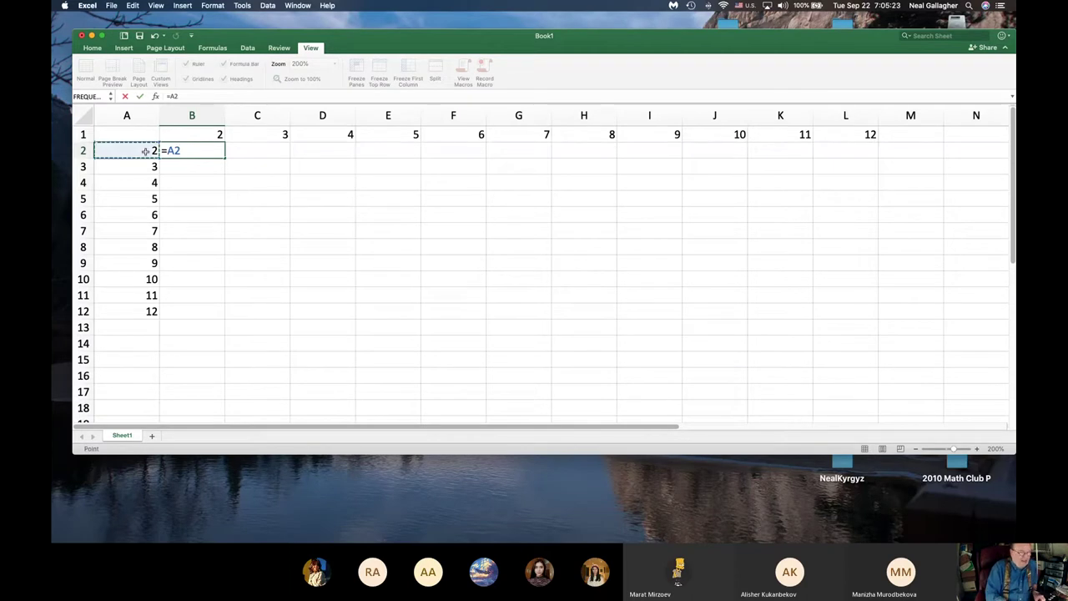
{"action": "type", "text": "*"}
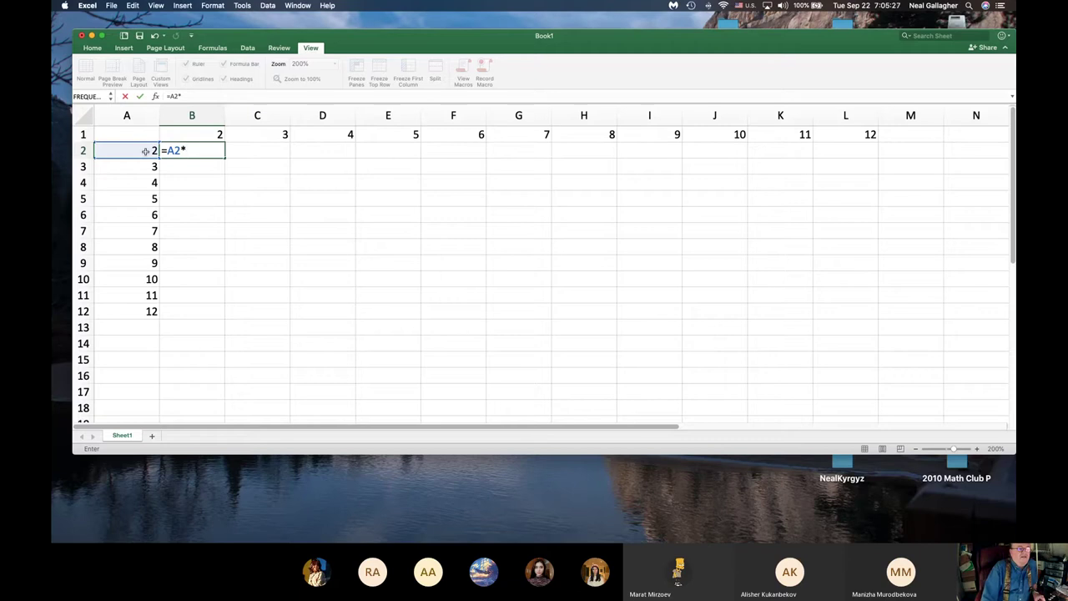
{"action": "left_click", "coordinate": [217, 135]}
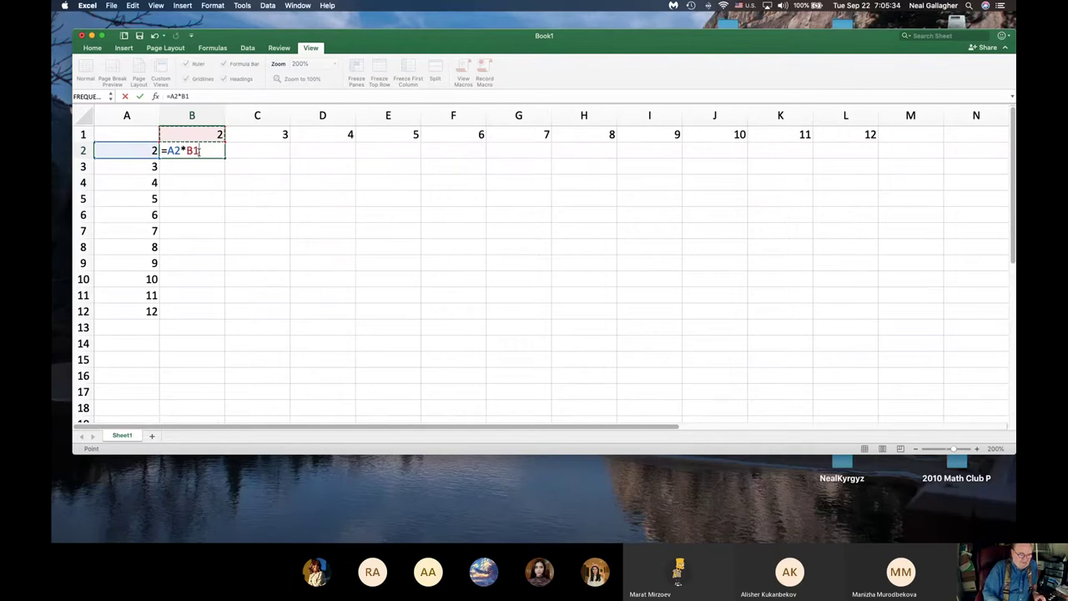
{"action": "key", "text": "Return"}
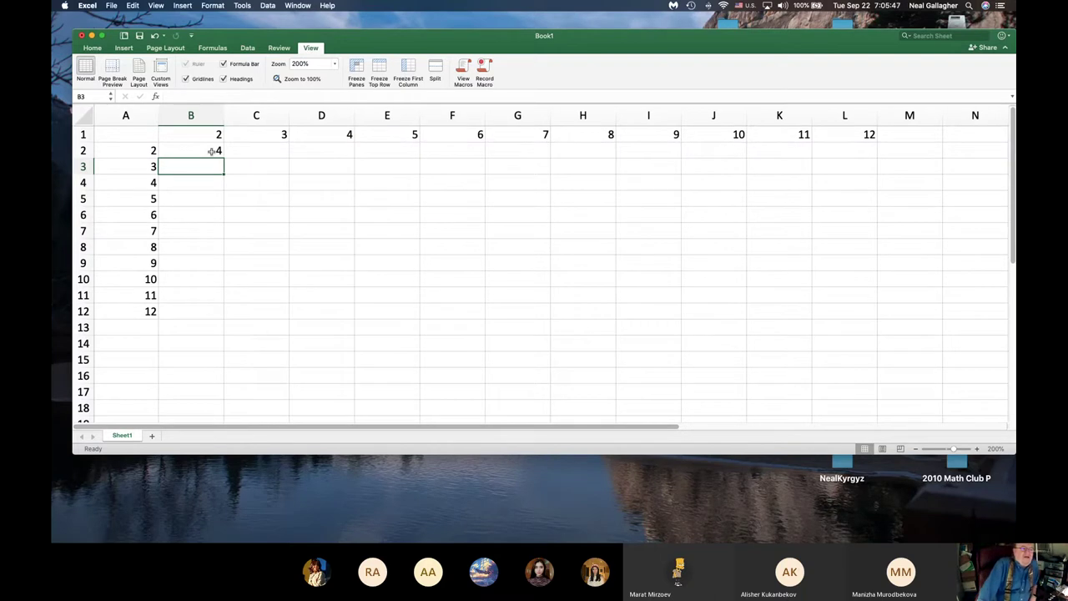
Step: Fill the B2 formula down into B3 and compare the formulas in the two cells
{"action": "left_click", "coordinate": [212, 152]}
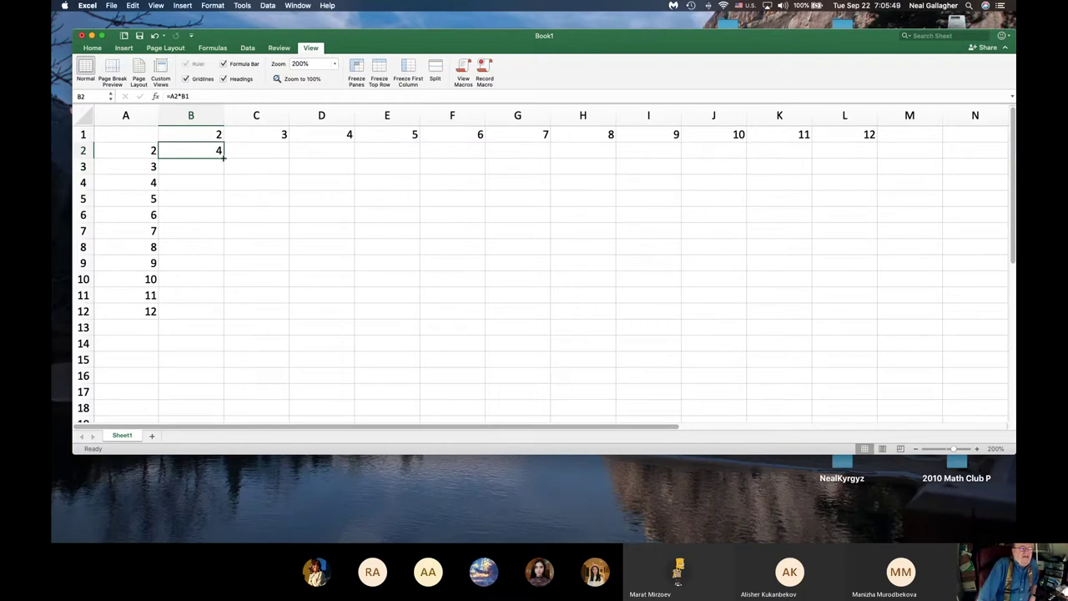
{"action": "left_click_drag", "start_coordinate": [226, 158], "coordinate": [225, 171]}
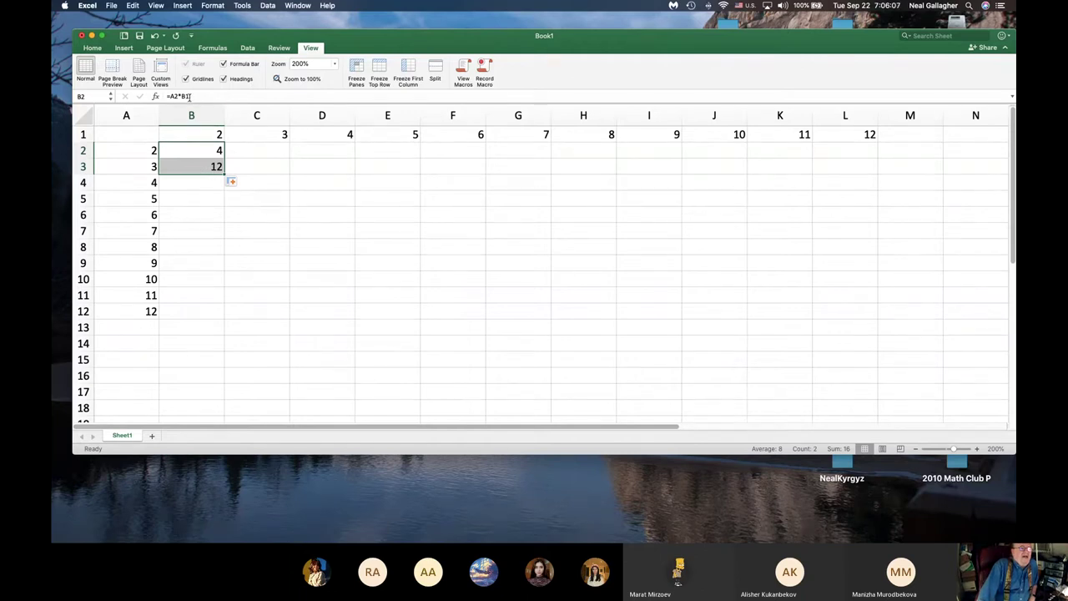
{"action": "left_click", "coordinate": [192, 166]}
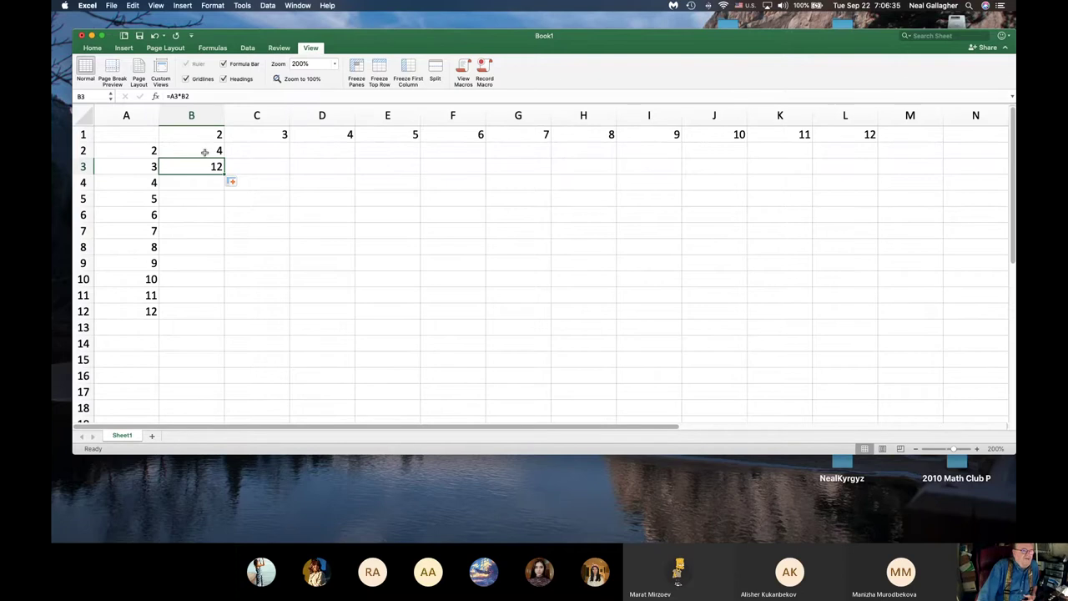
{"action": "left_click", "coordinate": [202, 136]}
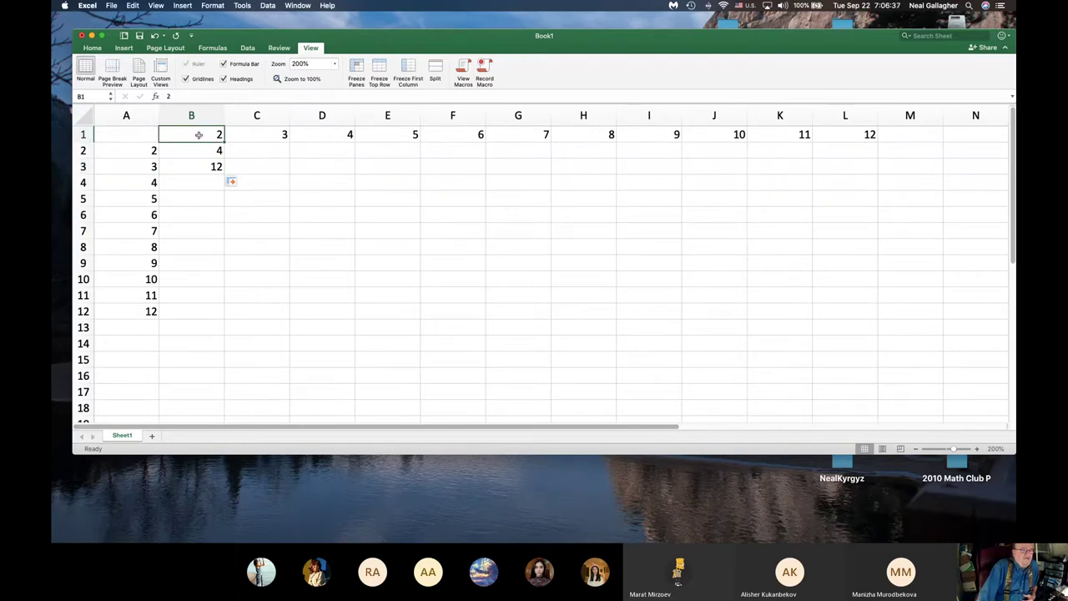
{"action": "left_click", "coordinate": [201, 149]}
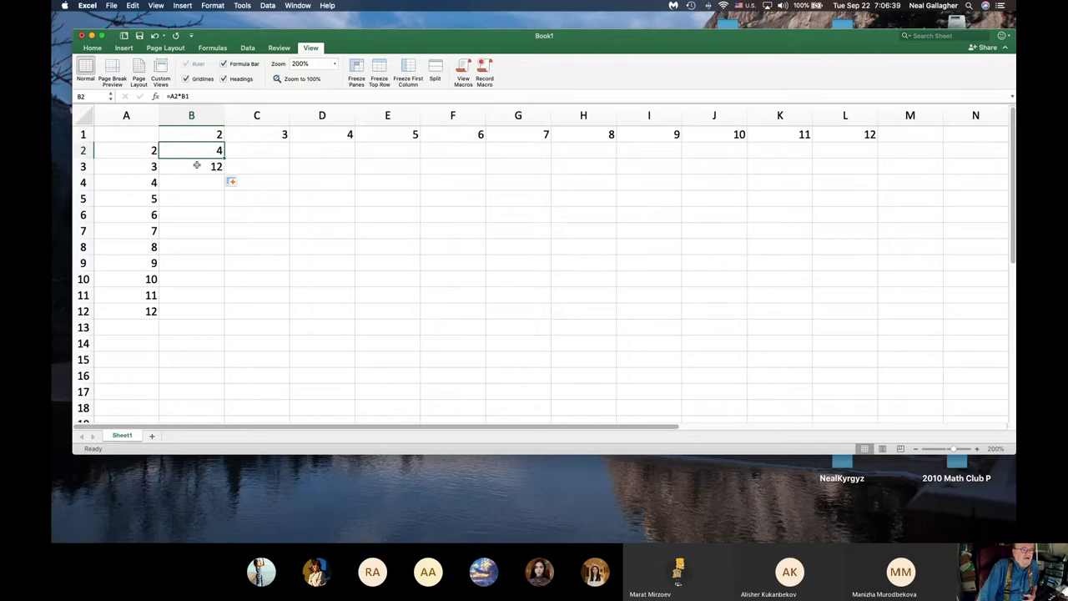
{"action": "left_click", "coordinate": [198, 168]}
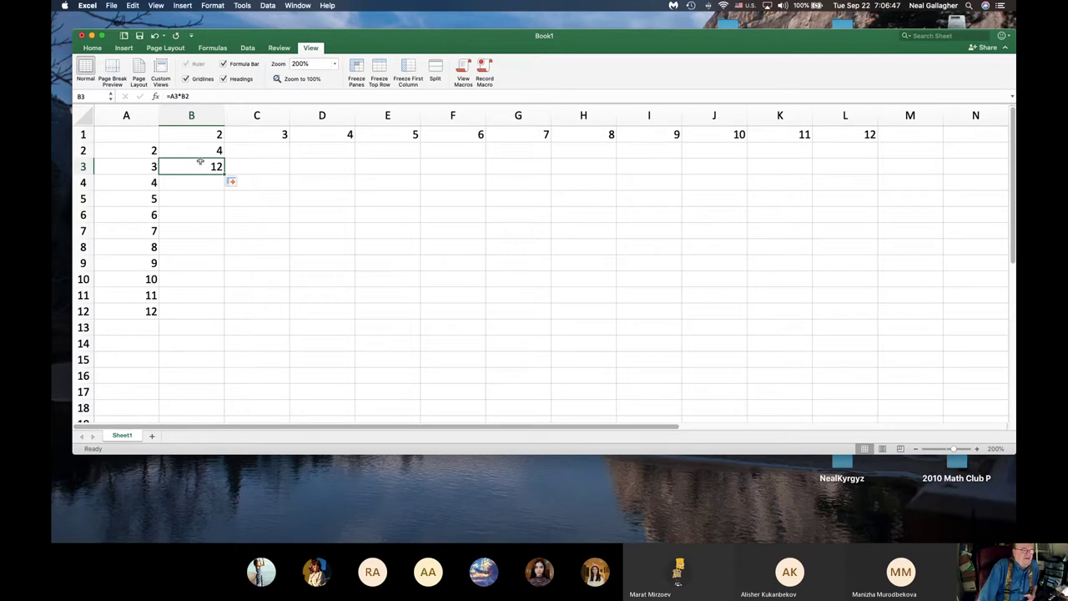
Step: Change the formula in B2 to =A2*B$1 so the reference to row 1 is locked
{"action": "left_click", "coordinate": [203, 154]}
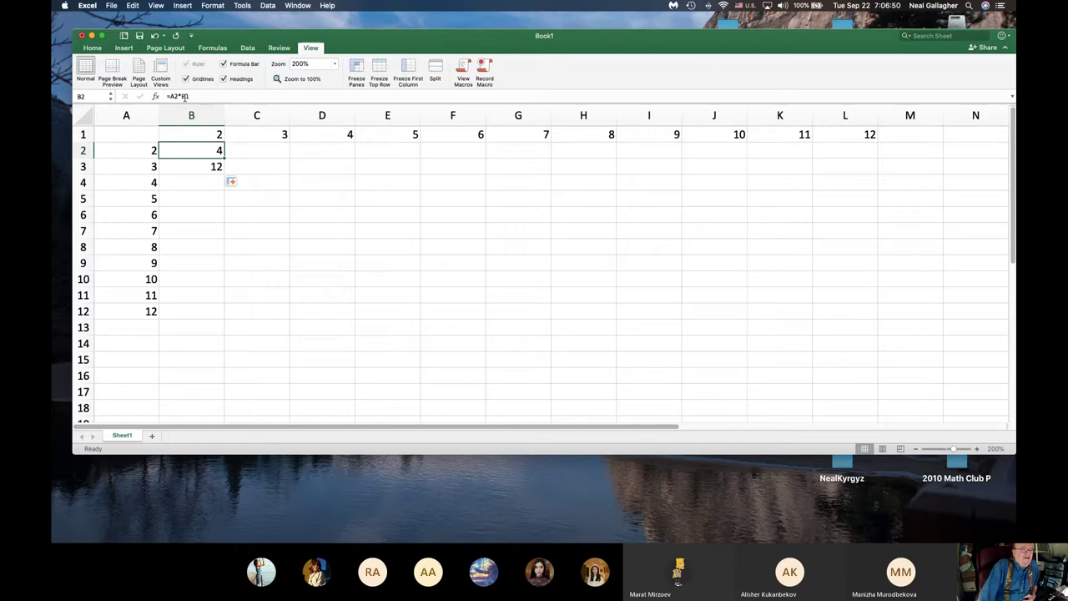
{"action": "left_click", "coordinate": [184, 97]}
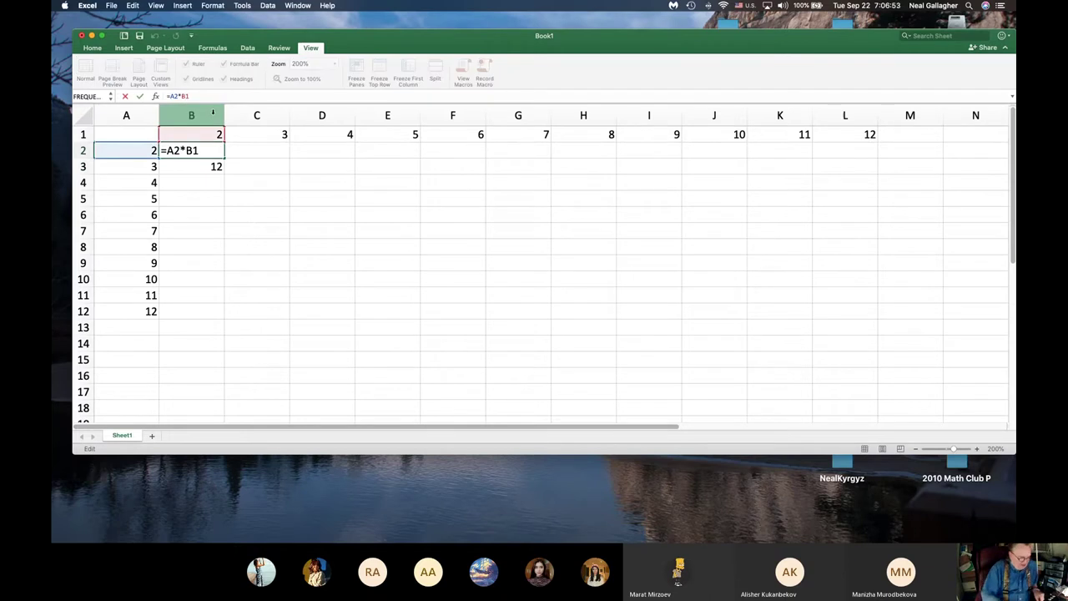
{"action": "type", "text": "$"}
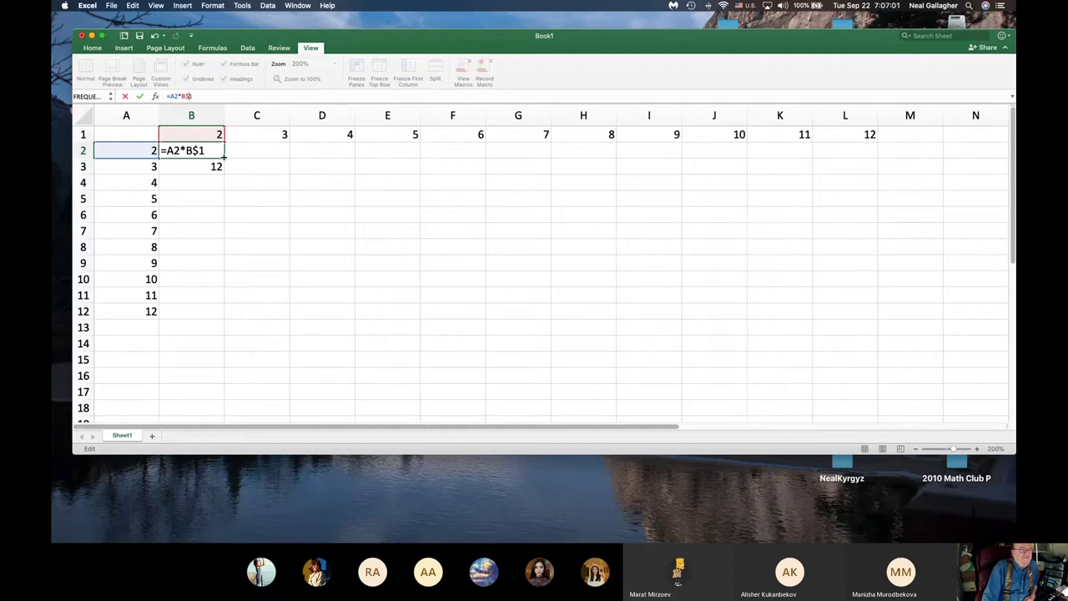
{"action": "key", "text": "ctrl+Return"}
Step: Fill the corrected B2 formula down into B3, check it there, and extend it down to B12
{"action": "left_click_drag", "start_coordinate": [224, 170], "coordinate": [225, 171]}
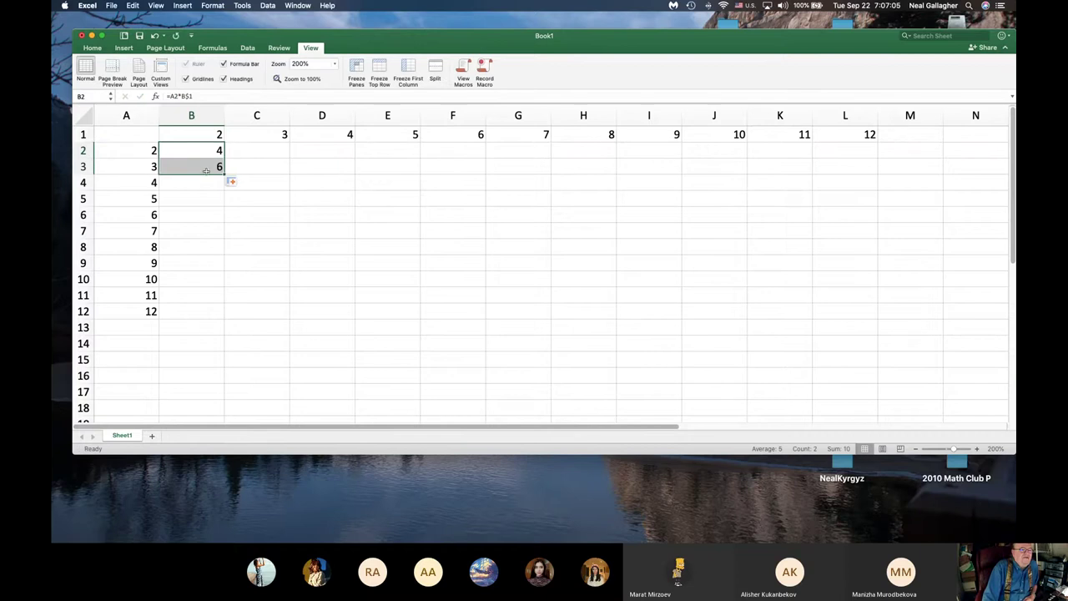
{"action": "left_click", "coordinate": [206, 171]}
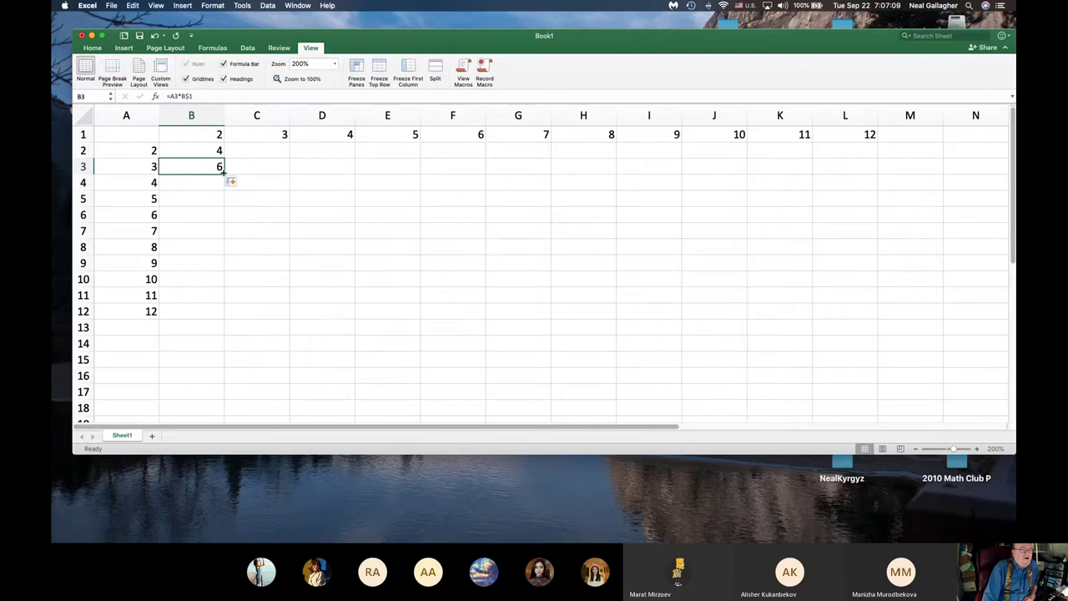
{"action": "left_click_drag", "start_coordinate": [224, 183], "coordinate": [217, 326]}
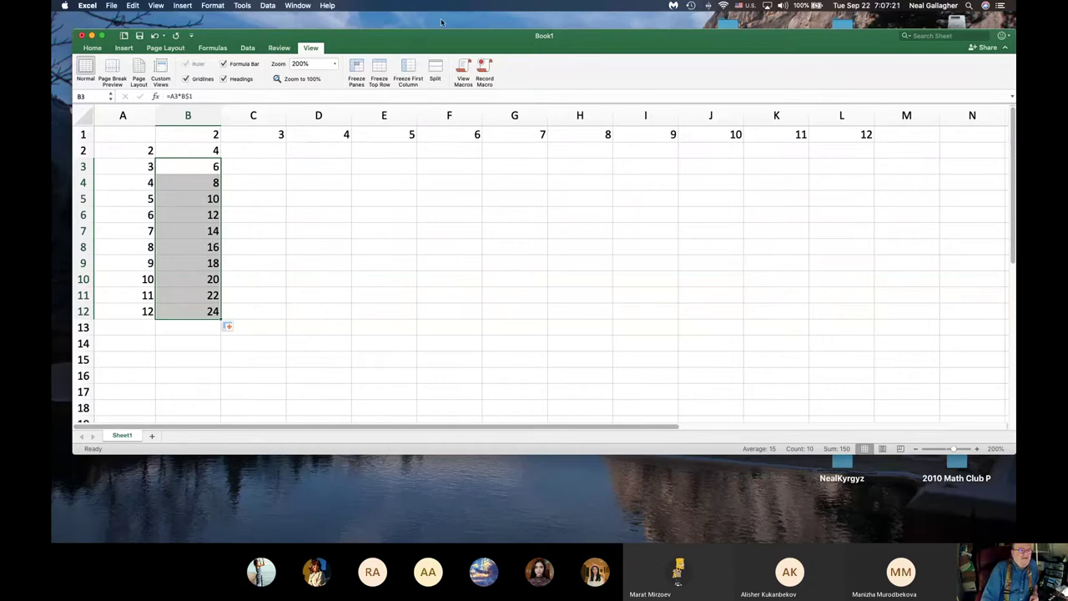
Step: Shift the workbook window slightly, fill the B2 formula across into C2, and inspect the formula in C2
{"action": "left_click_drag", "start_coordinate": [441, 27], "coordinate": [455, 26]}
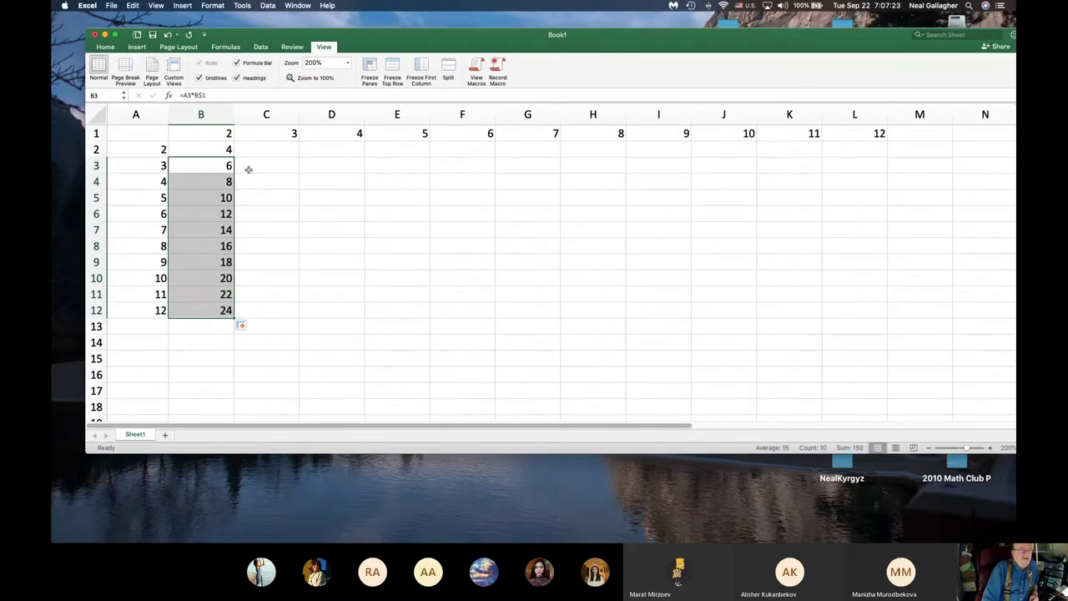
{"action": "left_click", "coordinate": [213, 149]}
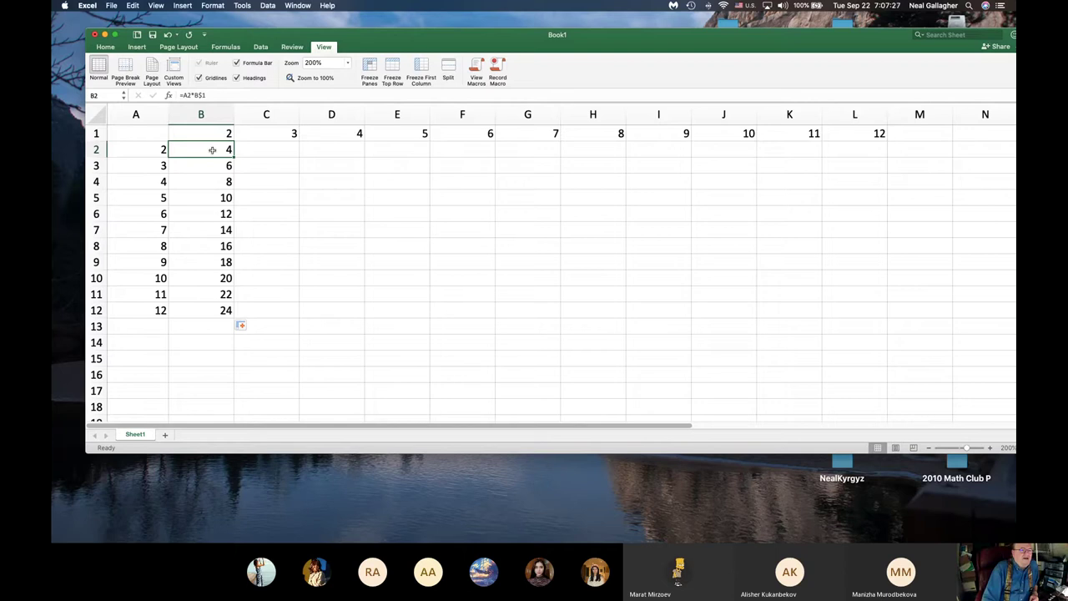
{"action": "left_click_drag", "start_coordinate": [234, 157], "coordinate": [288, 158]}
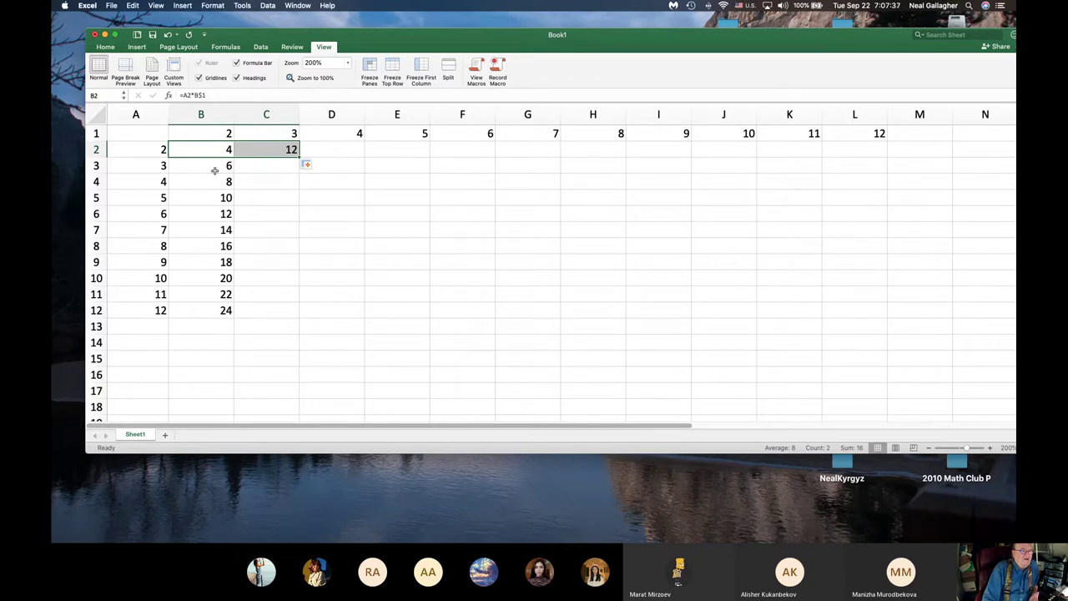
{"action": "left_click", "coordinate": [277, 150]}
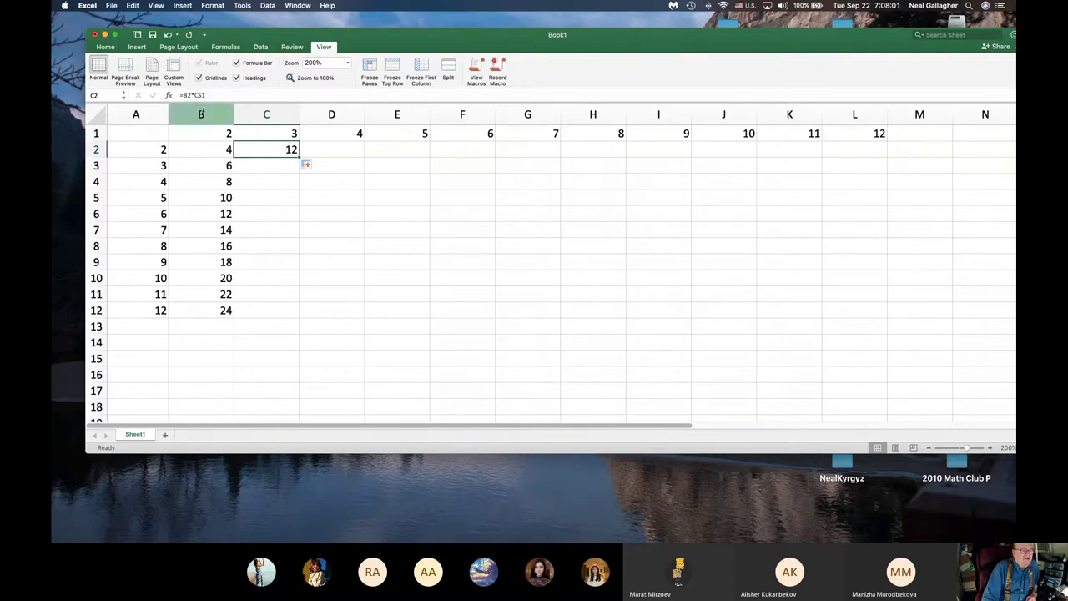
Step: Check the entry in A2 and compare the formulas in B2 and C2 to see which reference shifted
{"action": "left_click", "coordinate": [151, 152]}
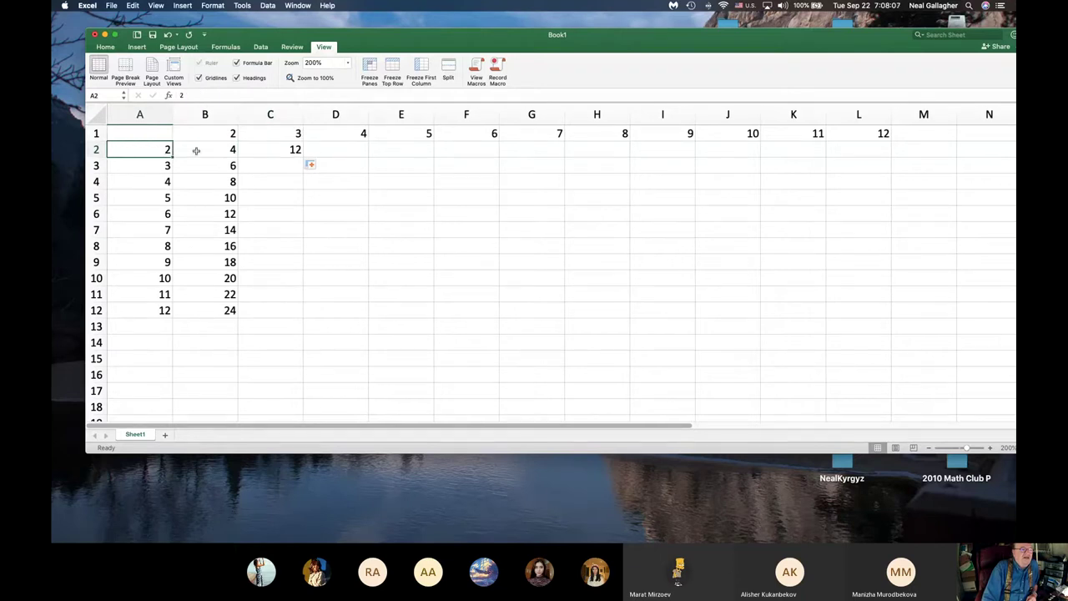
{"action": "left_click", "coordinate": [282, 150]}
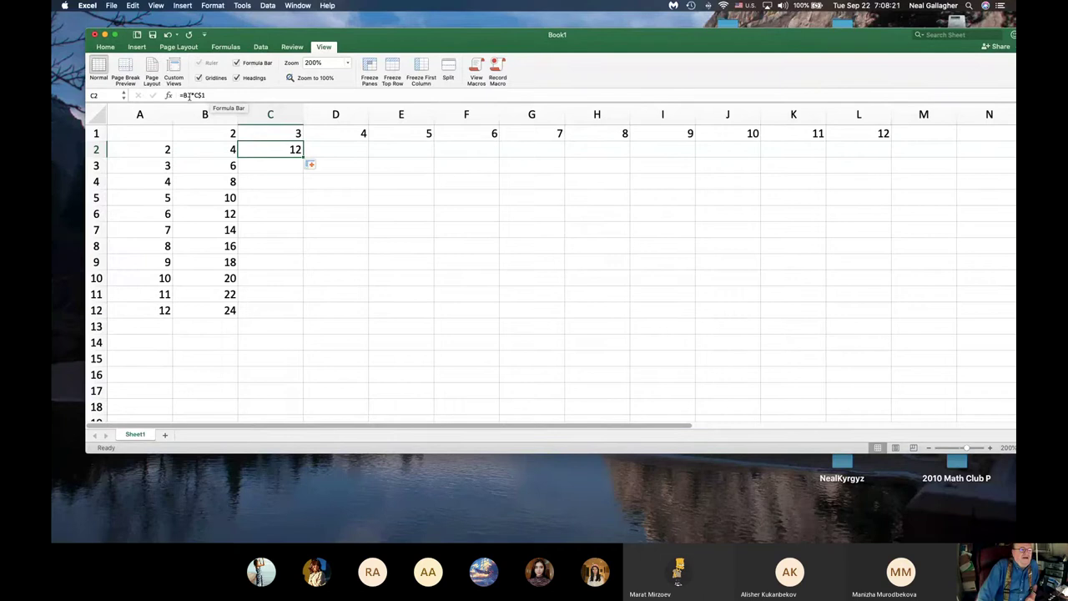
{"action": "left_click", "coordinate": [197, 156]}
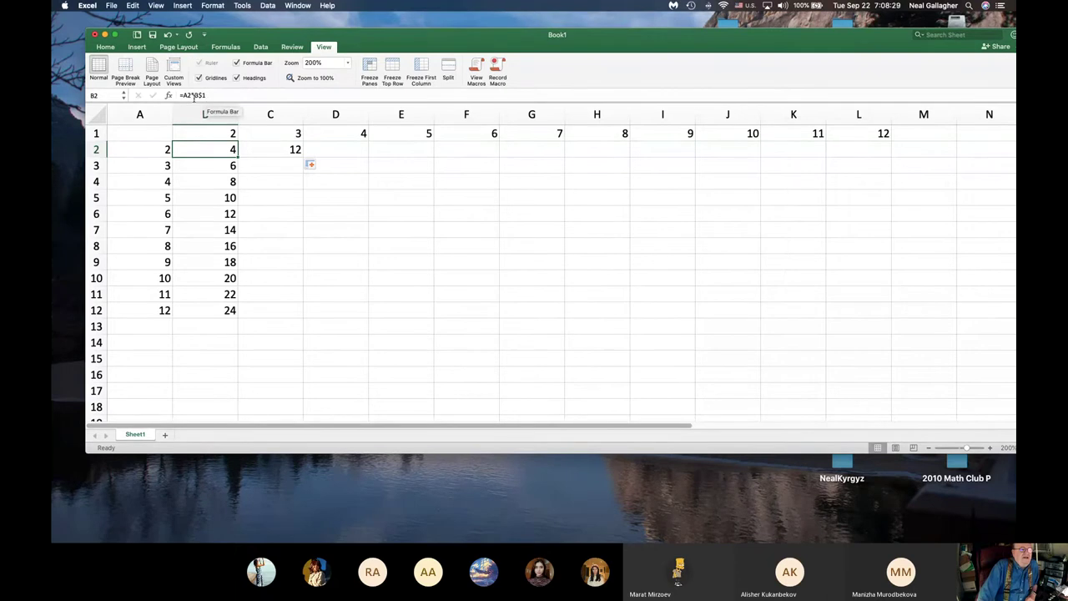
{"action": "left_click", "coordinate": [254, 153]}
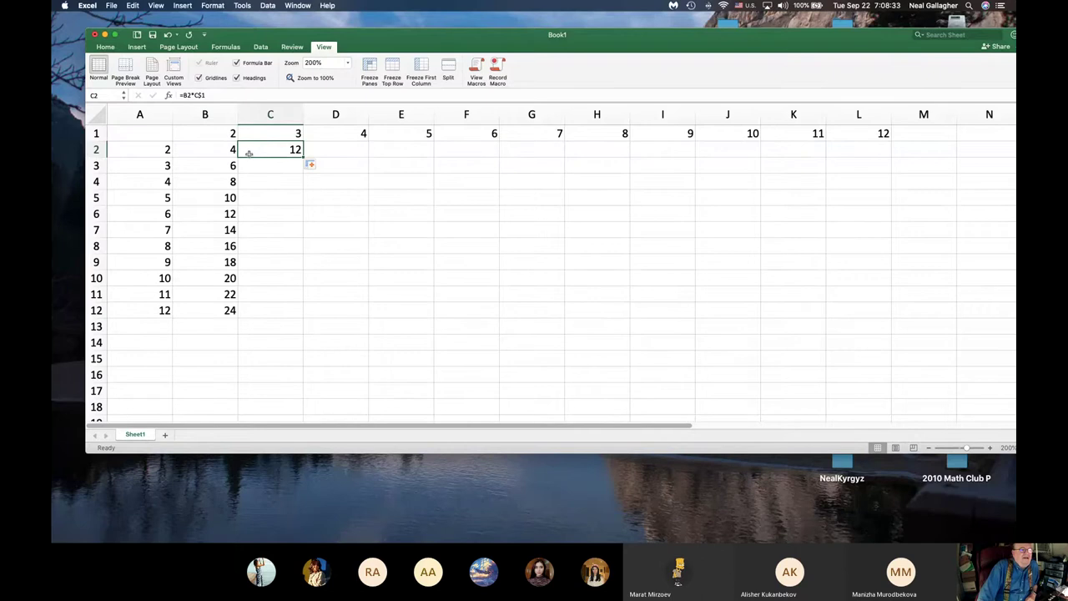
{"action": "left_click", "coordinate": [220, 150]}
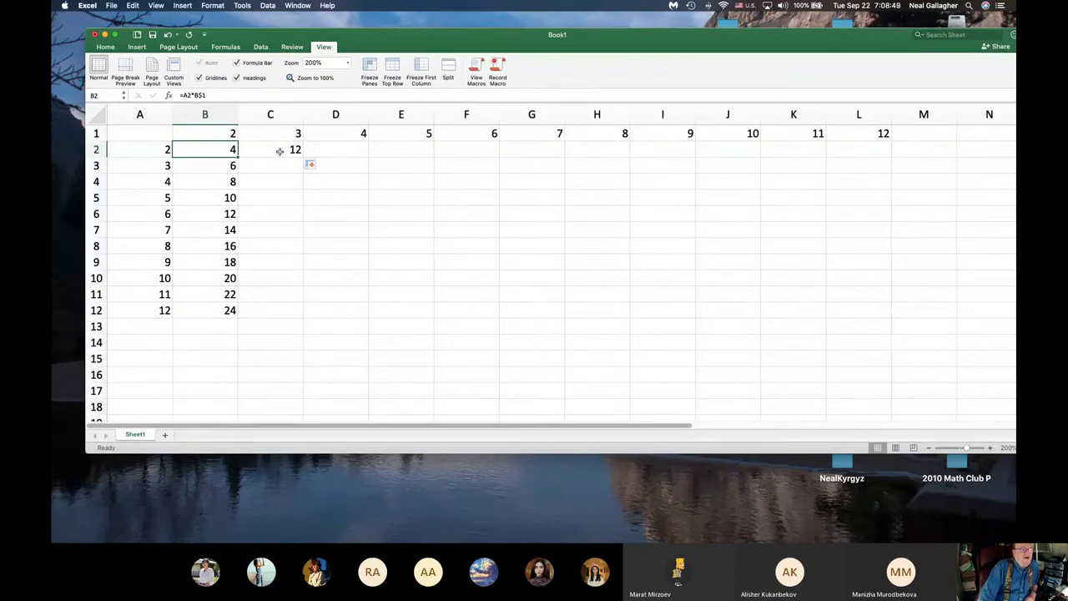
{"action": "left_click", "coordinate": [250, 149]}
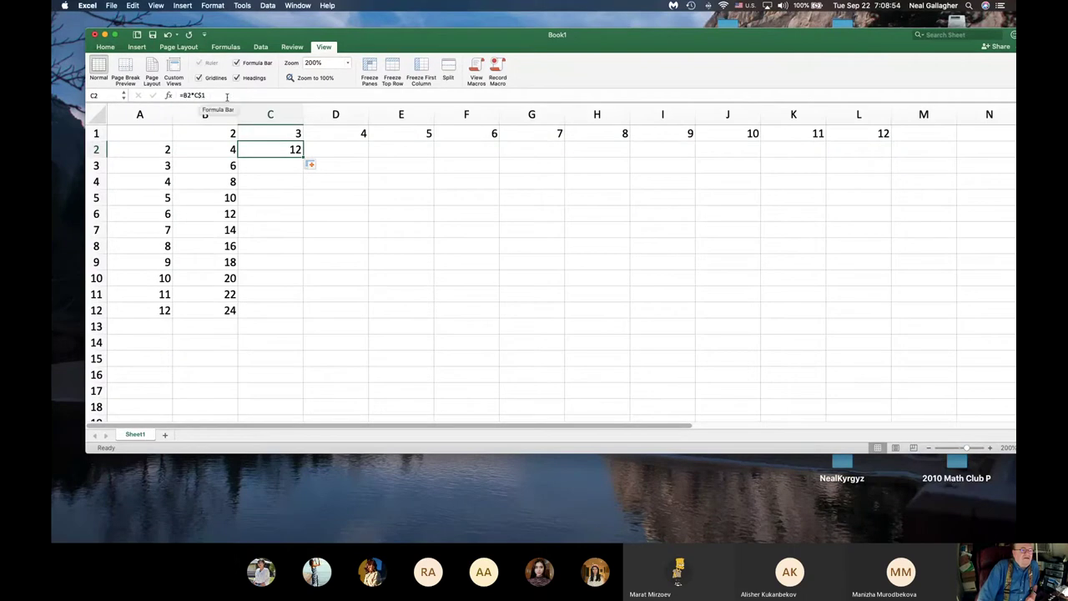
Step: Change the formula in B2 to =$A2*B$1, fill it across into C2, and check the formula in C2
{"action": "left_click", "coordinate": [201, 150]}
{"action": "left_click", "coordinate": [183, 96]}
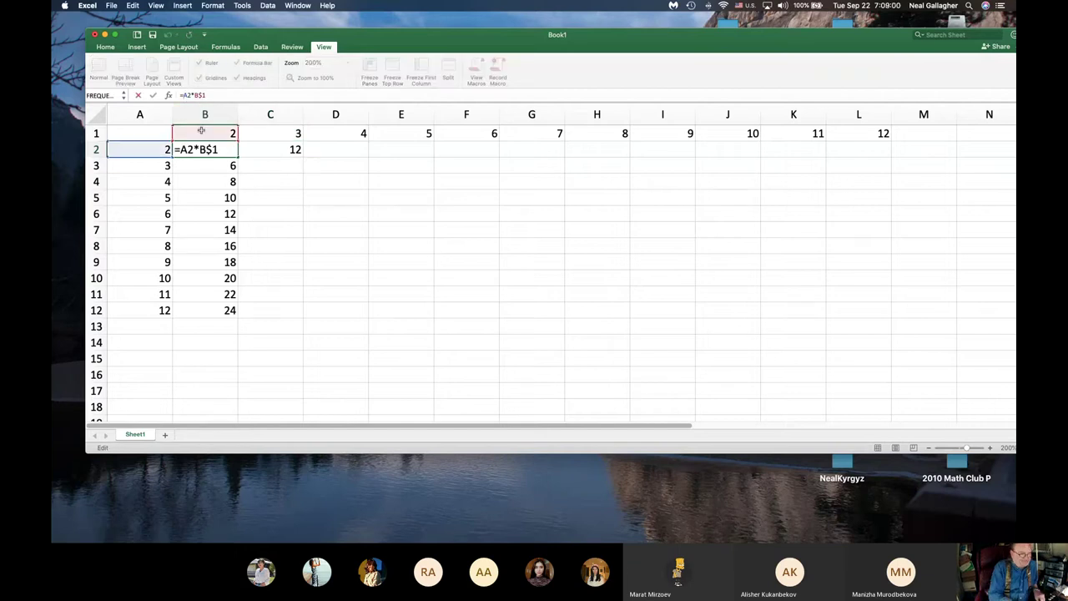
{"action": "type", "text": "$"}
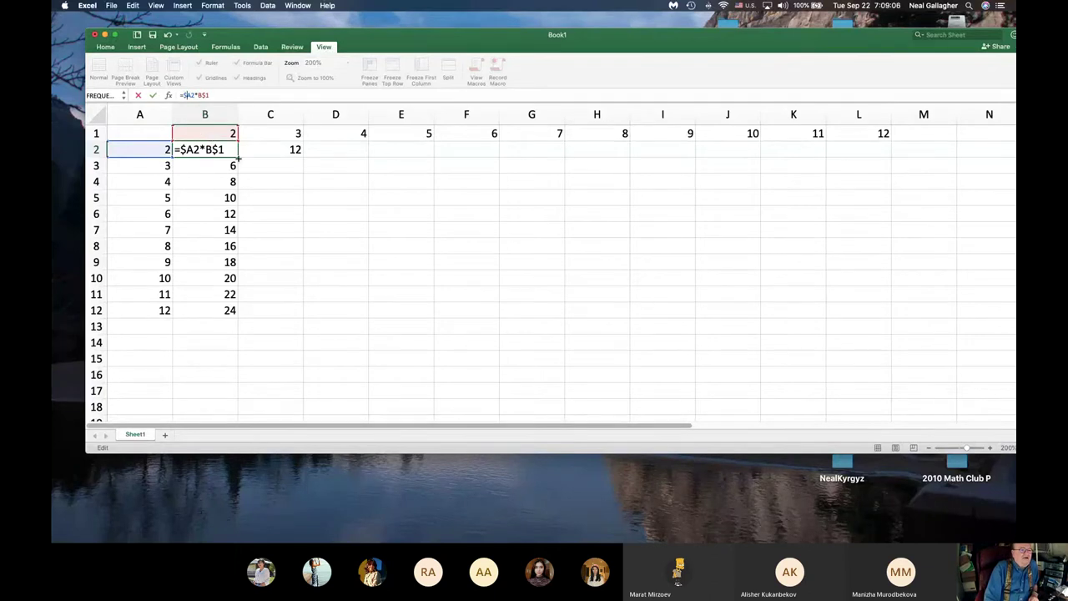
{"action": "left_click_drag", "start_coordinate": [239, 157], "coordinate": [291, 161]}
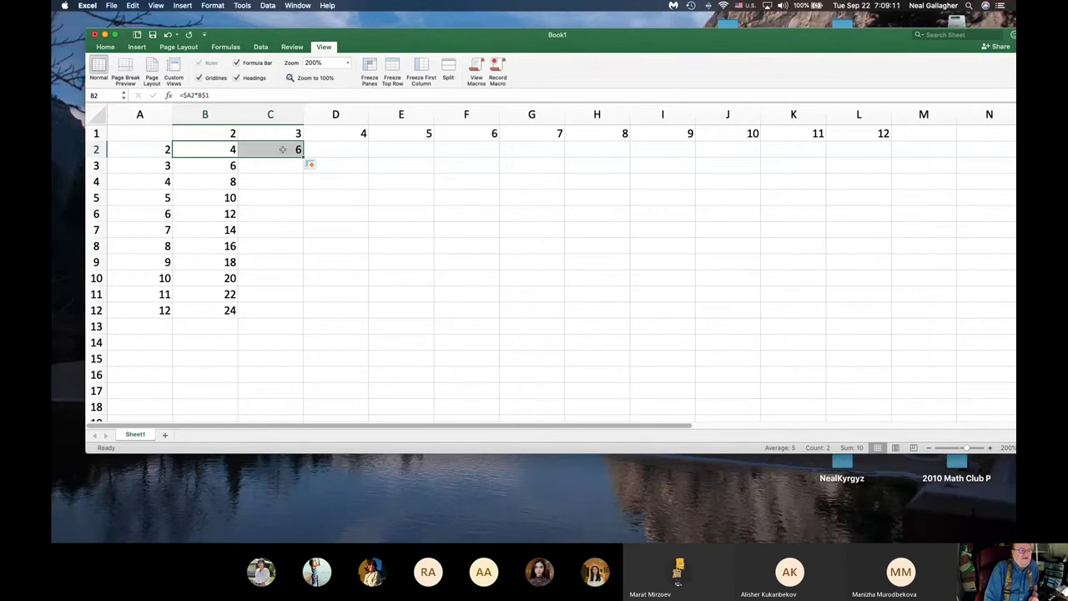
{"action": "left_click", "coordinate": [282, 149]}
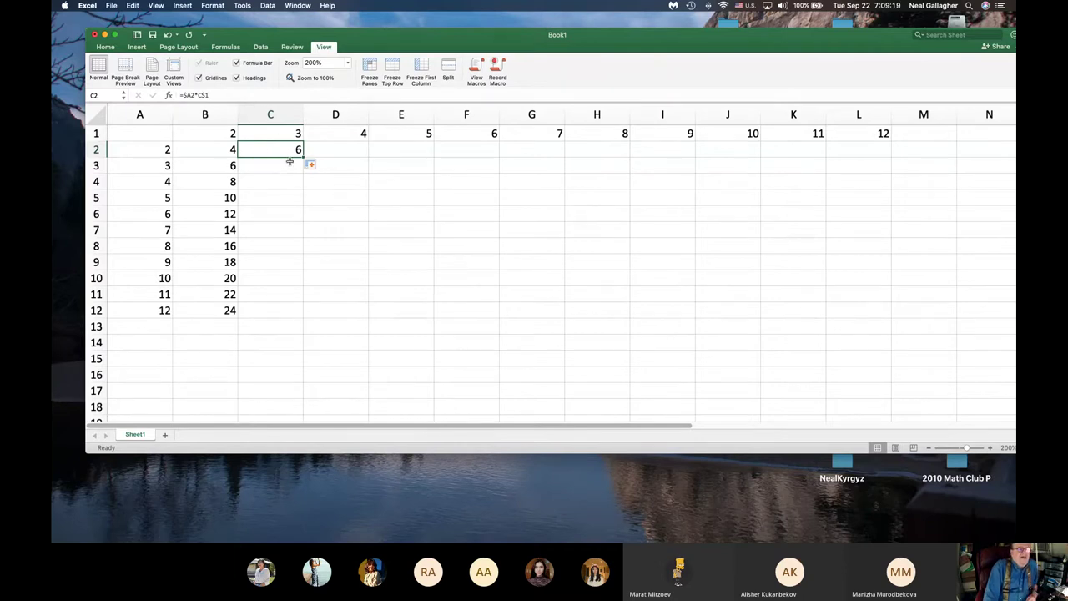
Step: Try to fill B2:B12 across into column C and inspect the formula in C3
{"action": "left_click", "coordinate": [208, 150]}
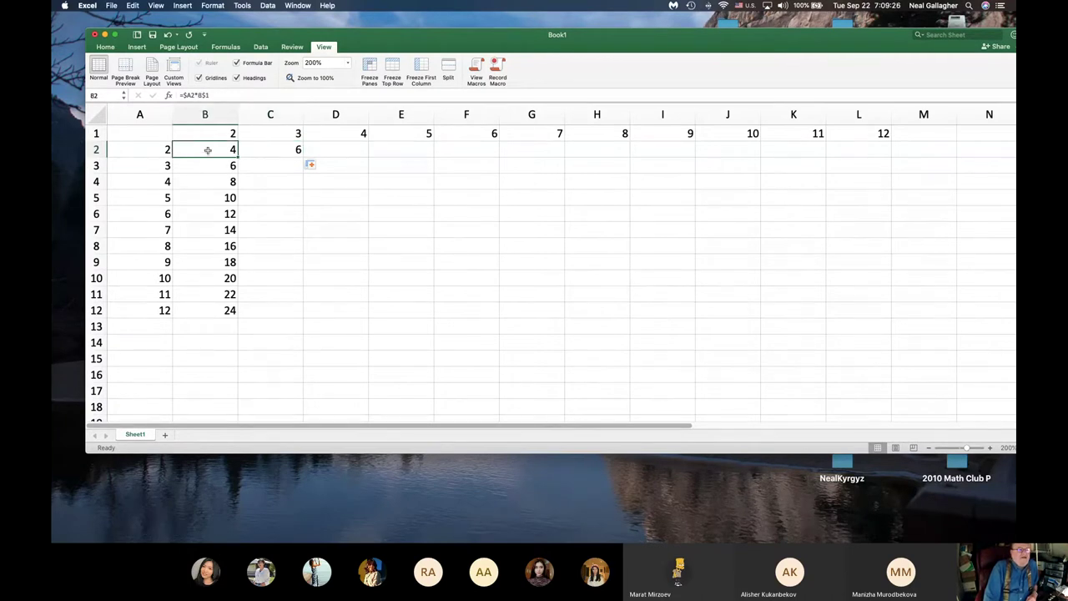
{"action": "left_click", "coordinate": [216, 310], "text": "shift"}
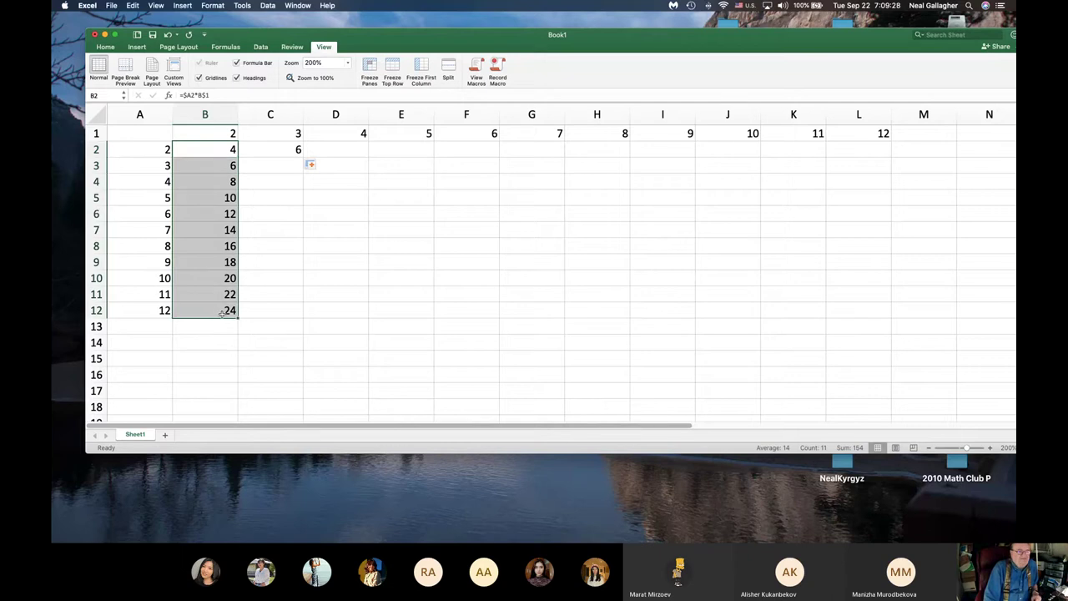
{"action": "left_click_drag", "start_coordinate": [238, 319], "coordinate": [287, 324]}
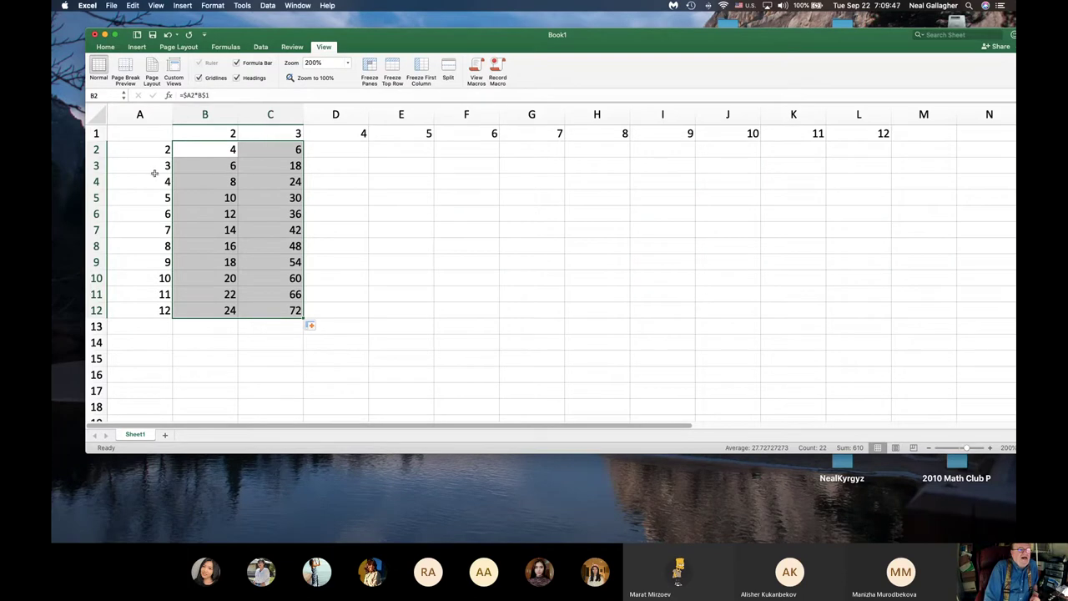
{"action": "left_click", "coordinate": [293, 167]}
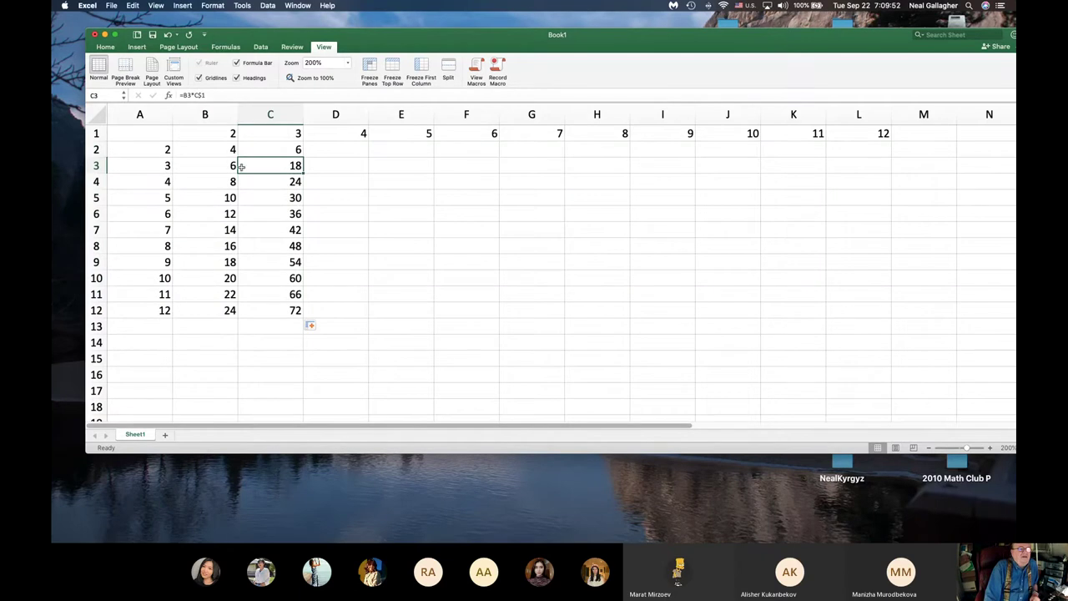
Step: Fill the updated B2 formula down through B12 and check the formula in B9
{"action": "left_click", "coordinate": [214, 153]}
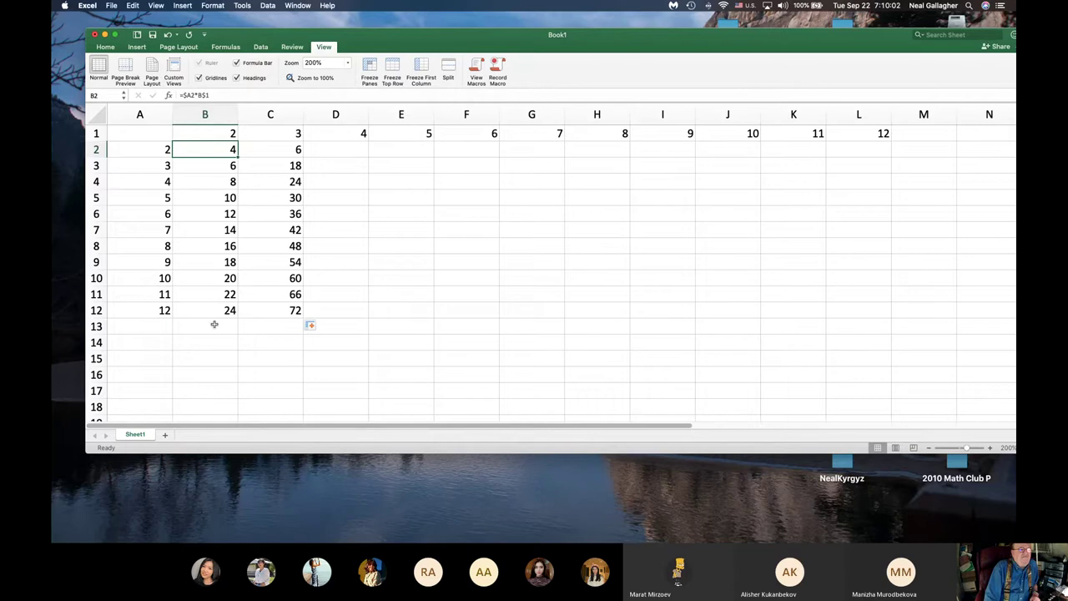
{"action": "left_click_drag", "start_coordinate": [238, 158], "coordinate": [241, 317]}
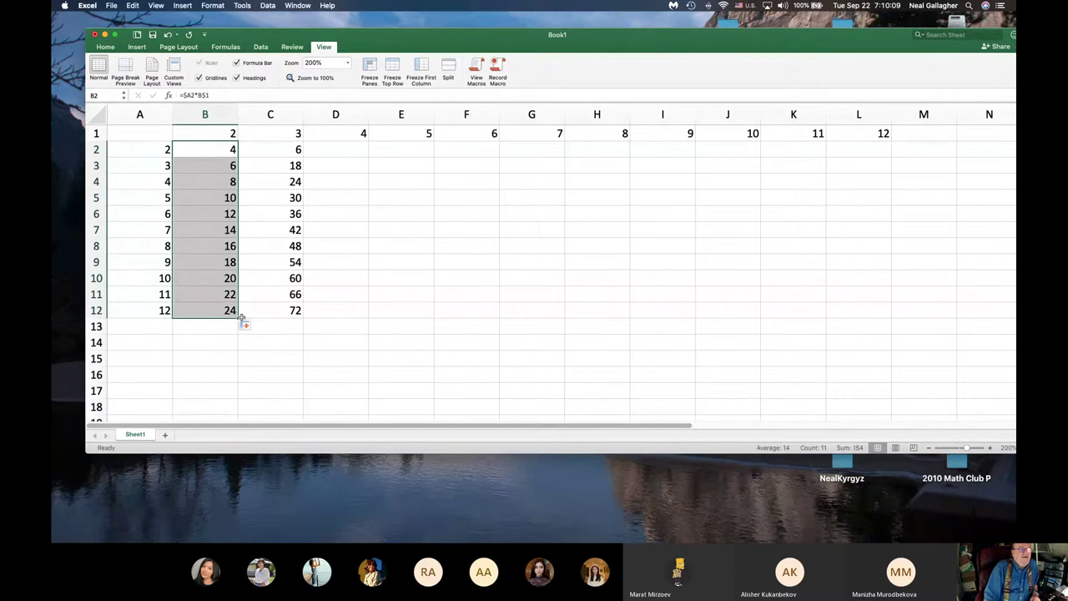
{"action": "left_click", "coordinate": [216, 264]}
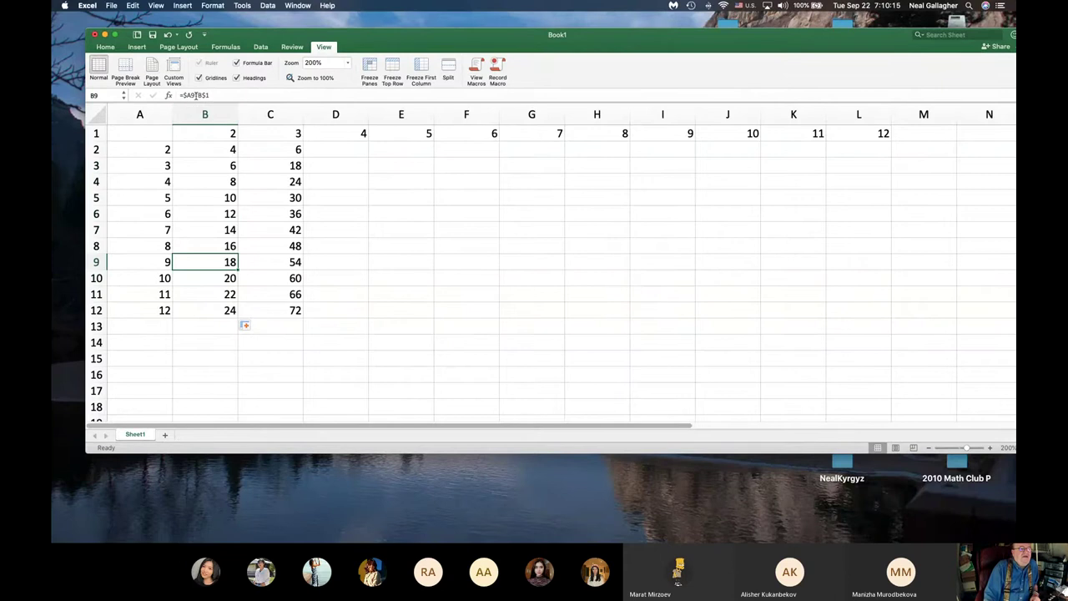
Step: Select B2:B12 and fill its formulas across into C2:C12
{"action": "left_click", "coordinate": [215, 152]}
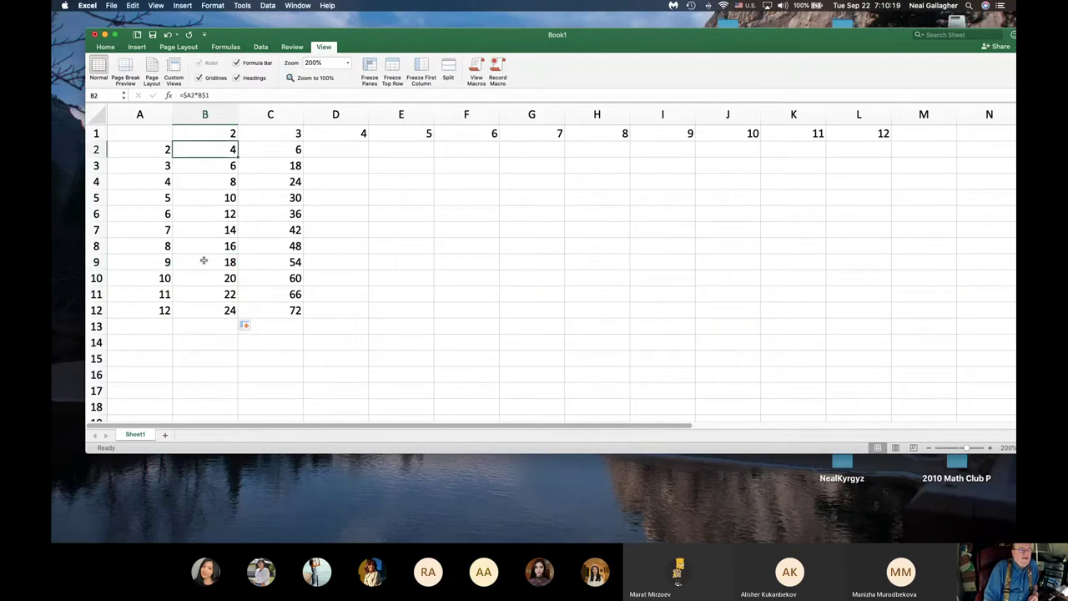
{"action": "left_click", "coordinate": [216, 315], "text": "shift"}
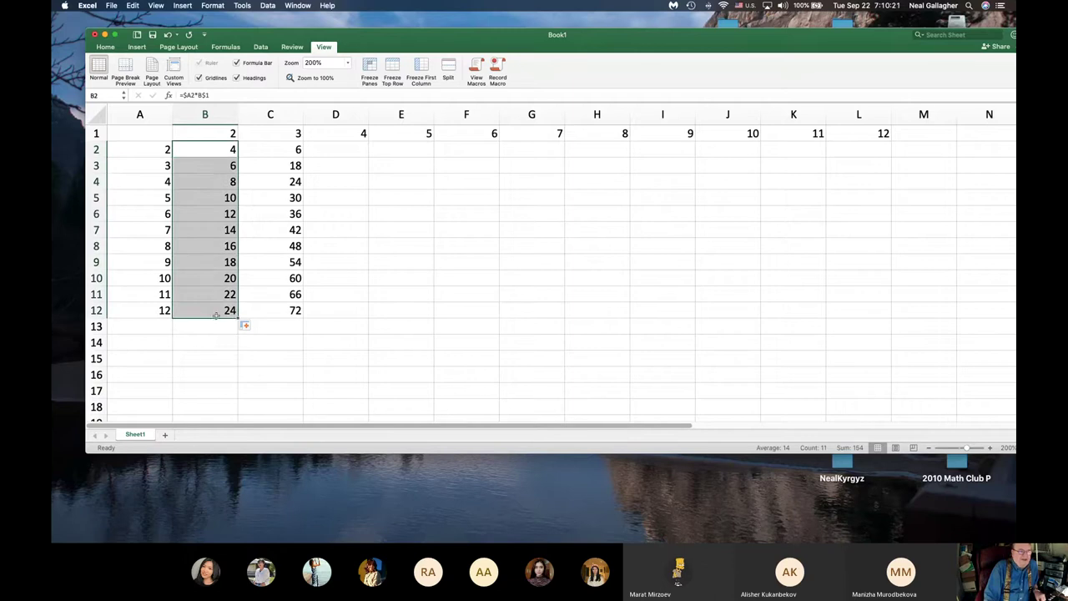
{"action": "left_click_drag", "start_coordinate": [239, 316], "coordinate": [306, 324]}
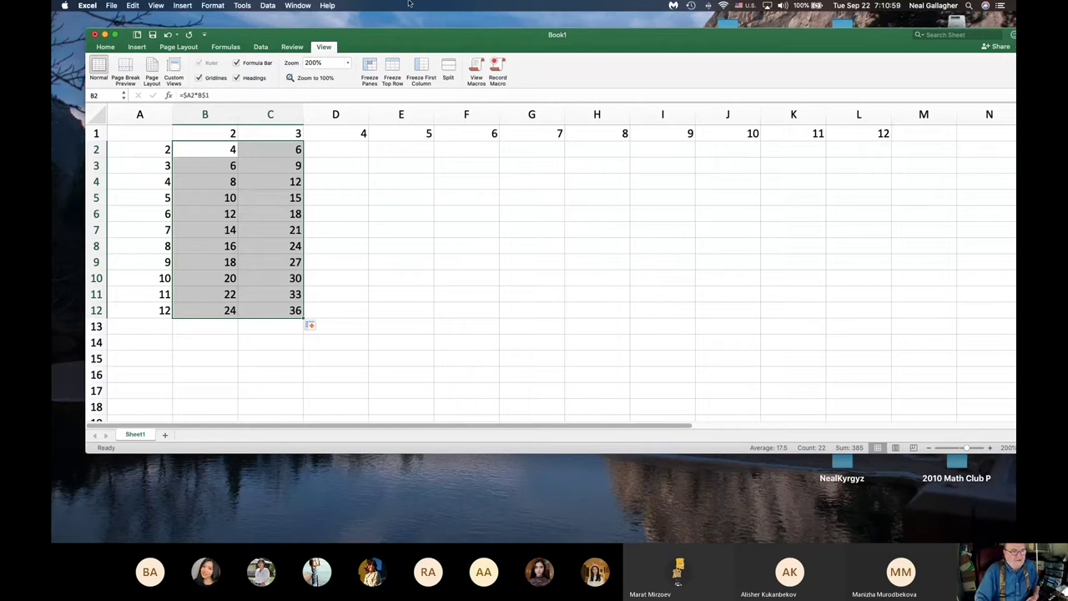
Step: Fill the formulas in C2:C12 across through column L to complete the table, and deselect the range
{"action": "left_click", "coordinate": [270, 155]}
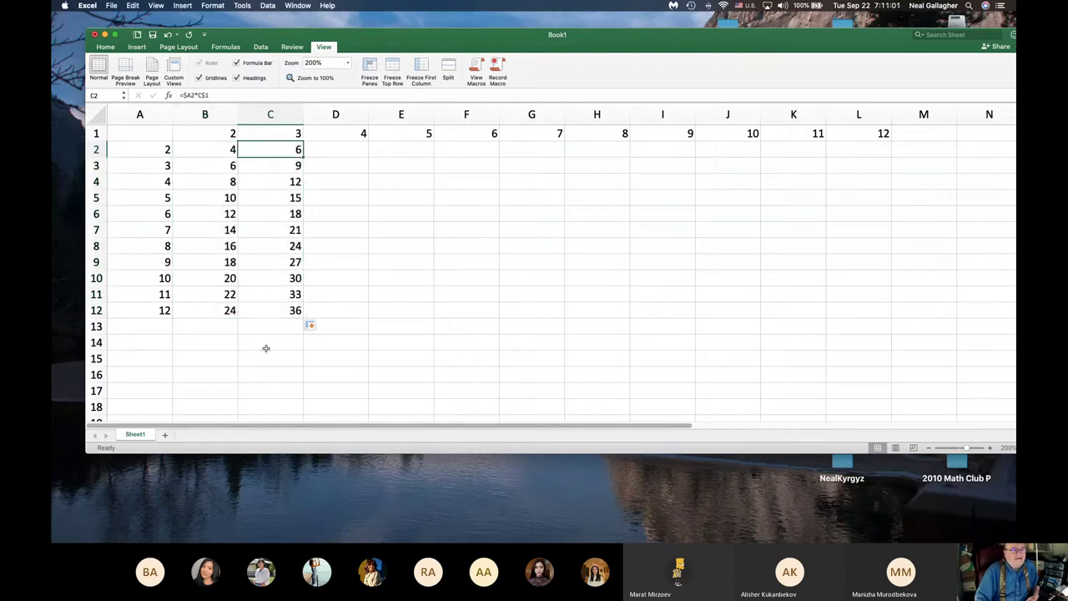
{"action": "left_click", "coordinate": [275, 315], "text": "shift"}
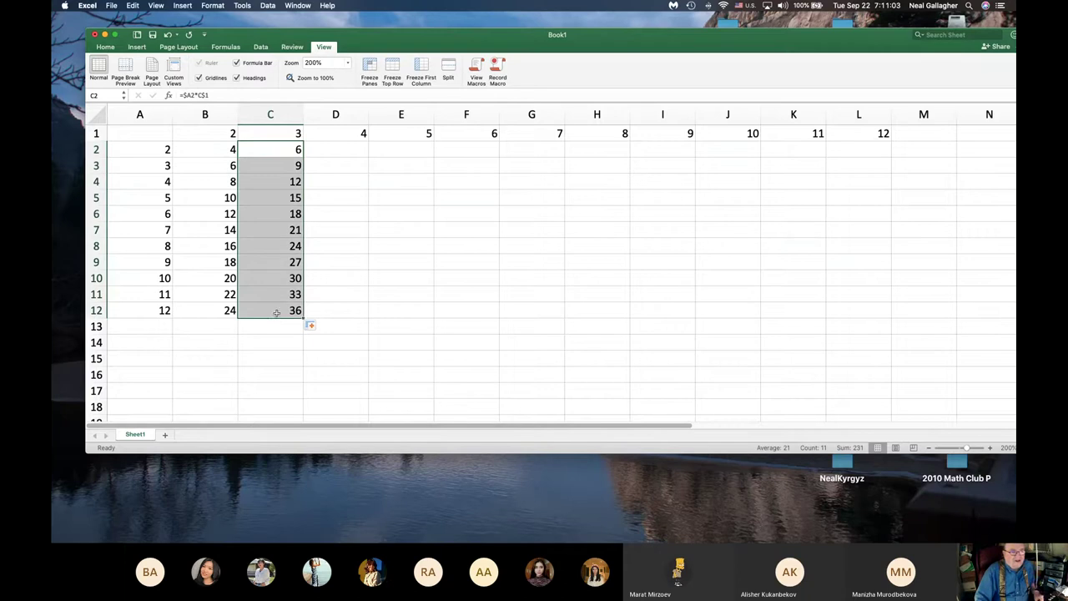
{"action": "left_click_drag", "start_coordinate": [309, 318], "coordinate": [872, 309]}
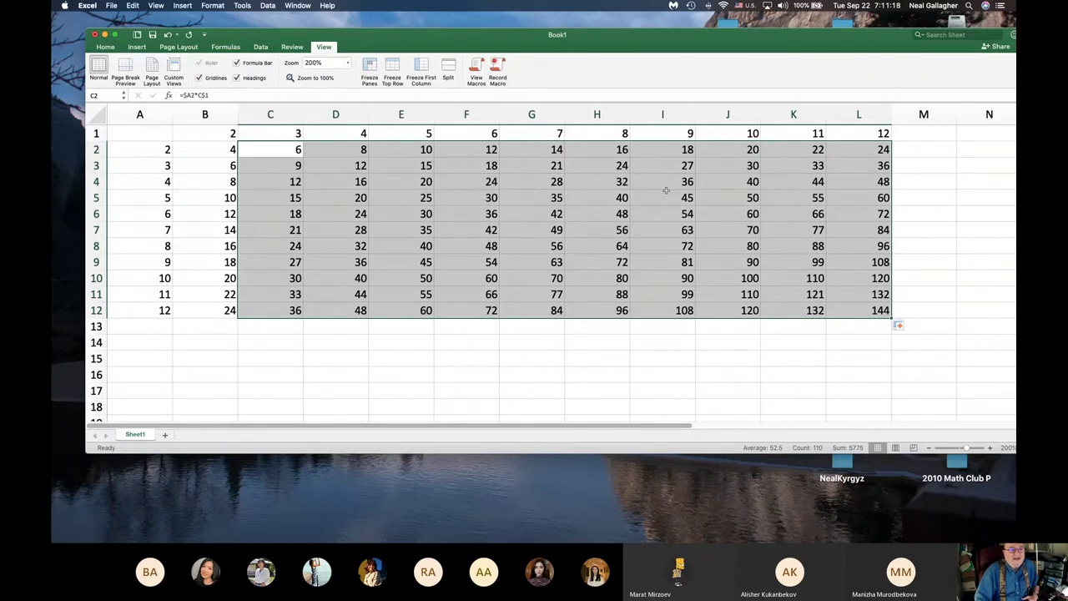
{"action": "left_click", "coordinate": [670, 373]}
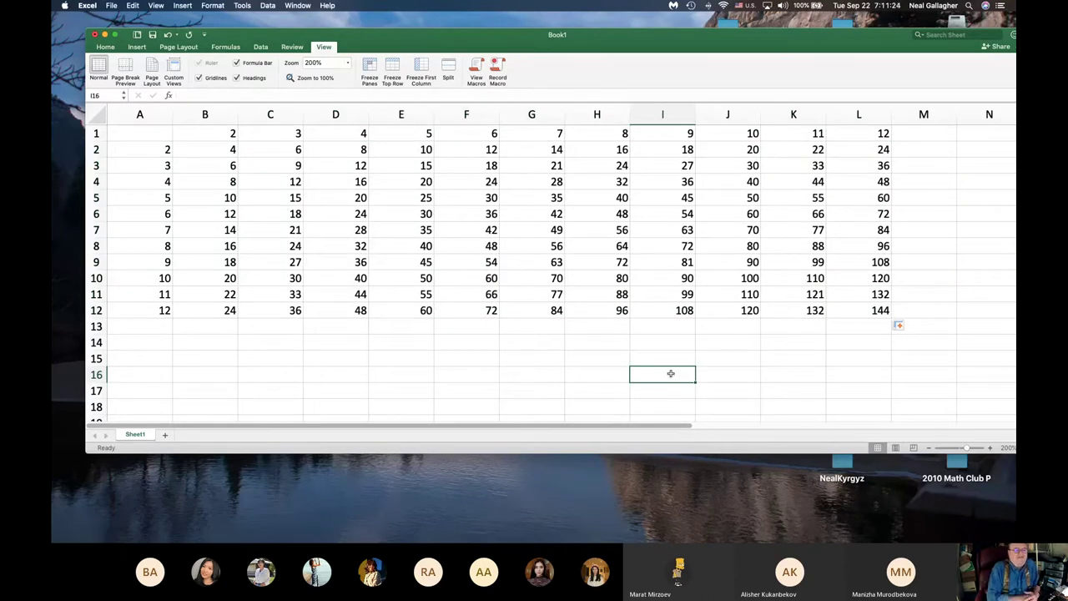
Step: Inspect the formula in F6 and switch to the color-highlighted TimeTable workbook on the other desktop
{"action": "left_click", "coordinate": [452, 215]}
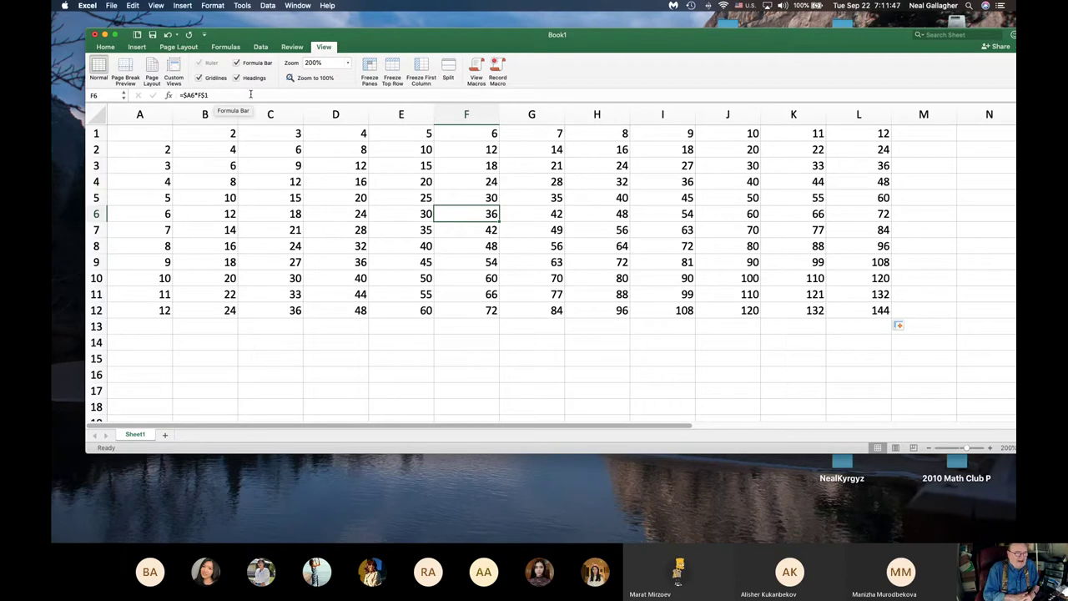
{"action": "left_click", "coordinate": [105, 48]}
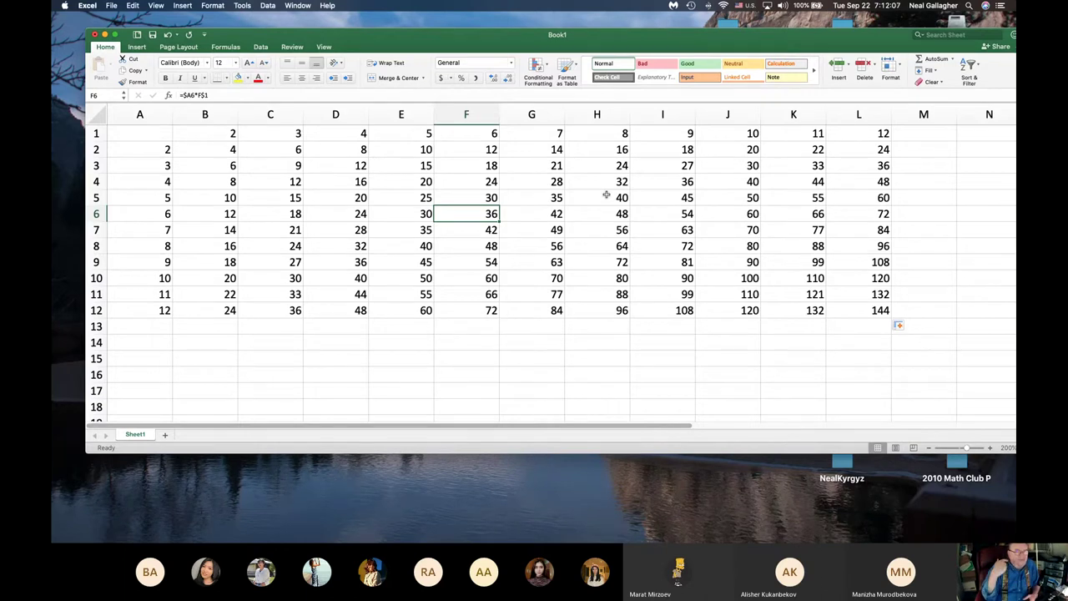
{"action": "key", "text": "ctrl+Right"}
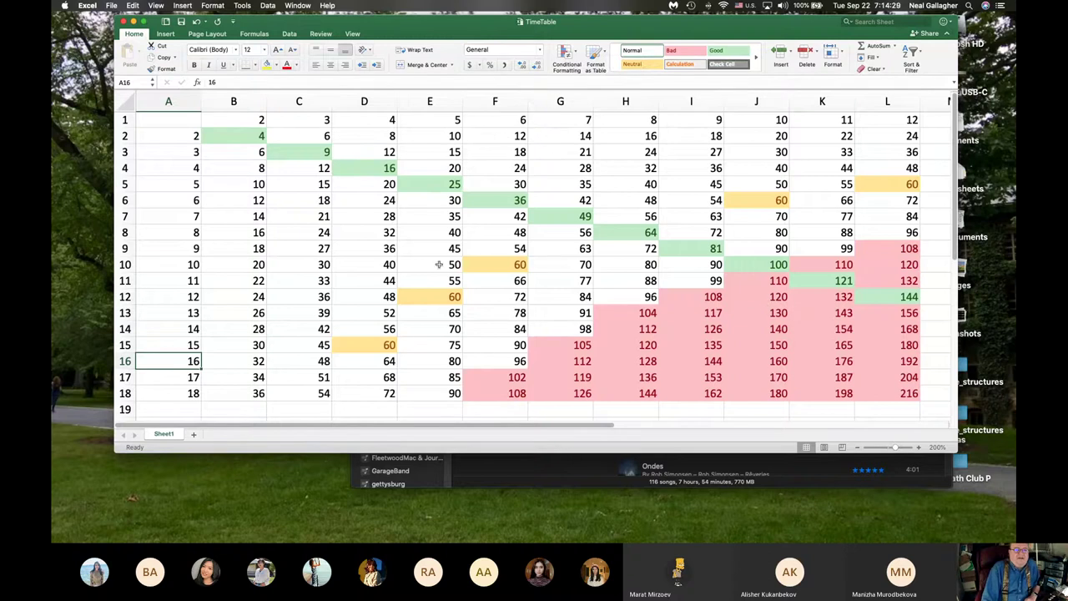
{"action": "left_click", "coordinate": [575, 53]}
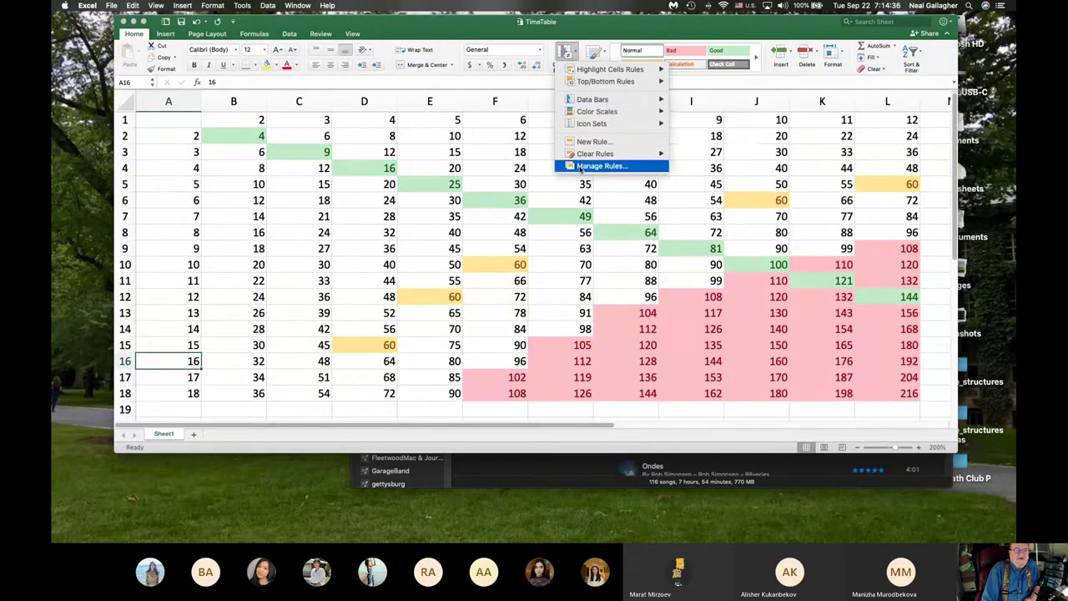
{"action": "mouse_move", "coordinate": [585, 128]}
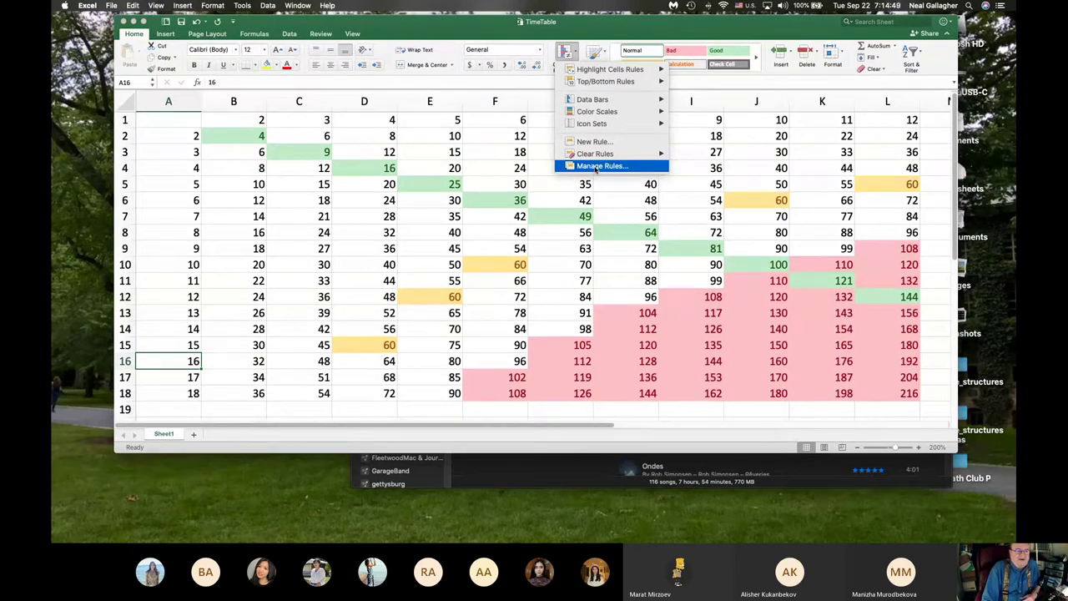
{"action": "left_click", "coordinate": [596, 166]}
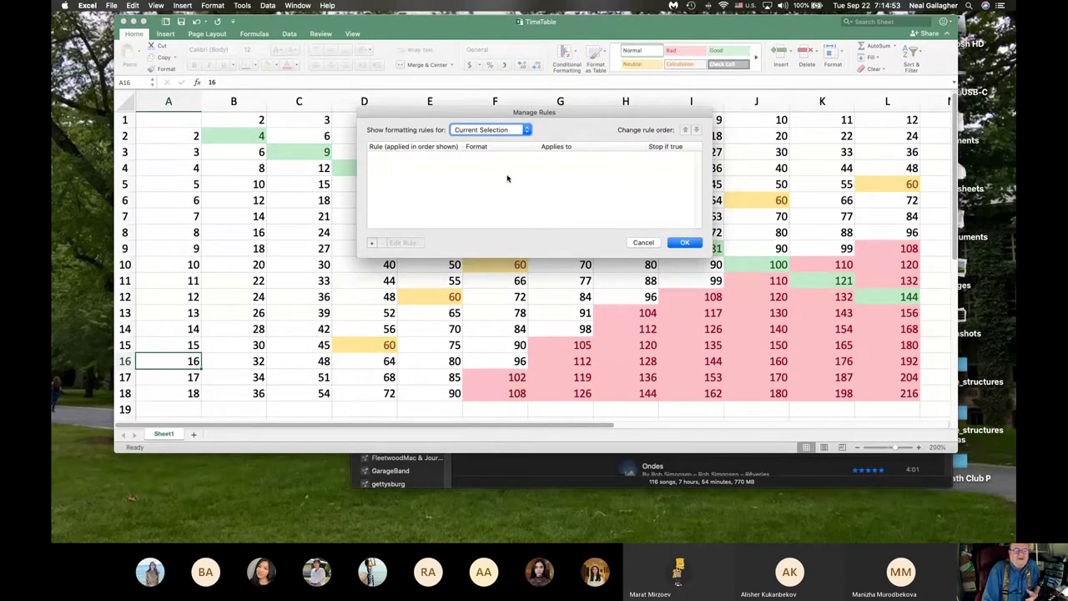
{"action": "left_click", "coordinate": [642, 242]}
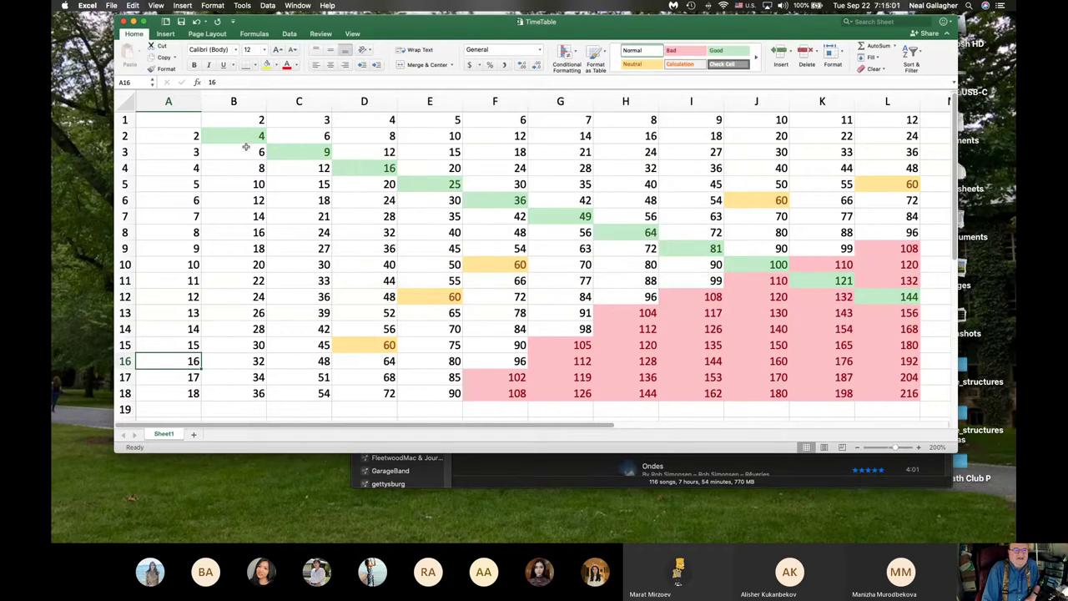
Step: Select B2:L18 in the TimeTable workbook and open the list of conditional formatting rules for the selection
{"action": "left_click", "coordinate": [238, 137]}
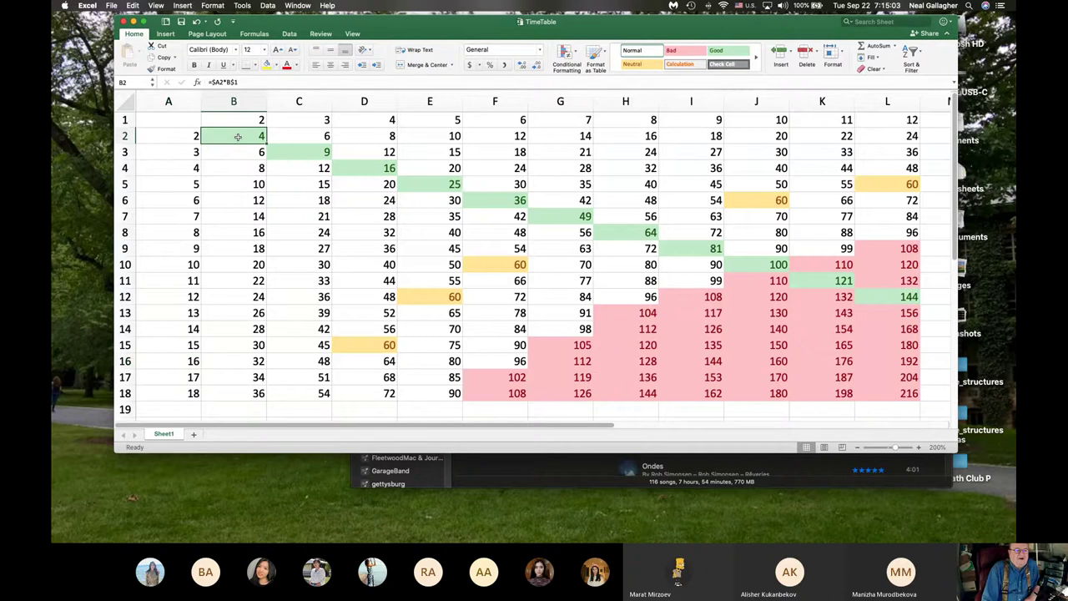
{"action": "left_click", "coordinate": [895, 397], "text": "shift"}
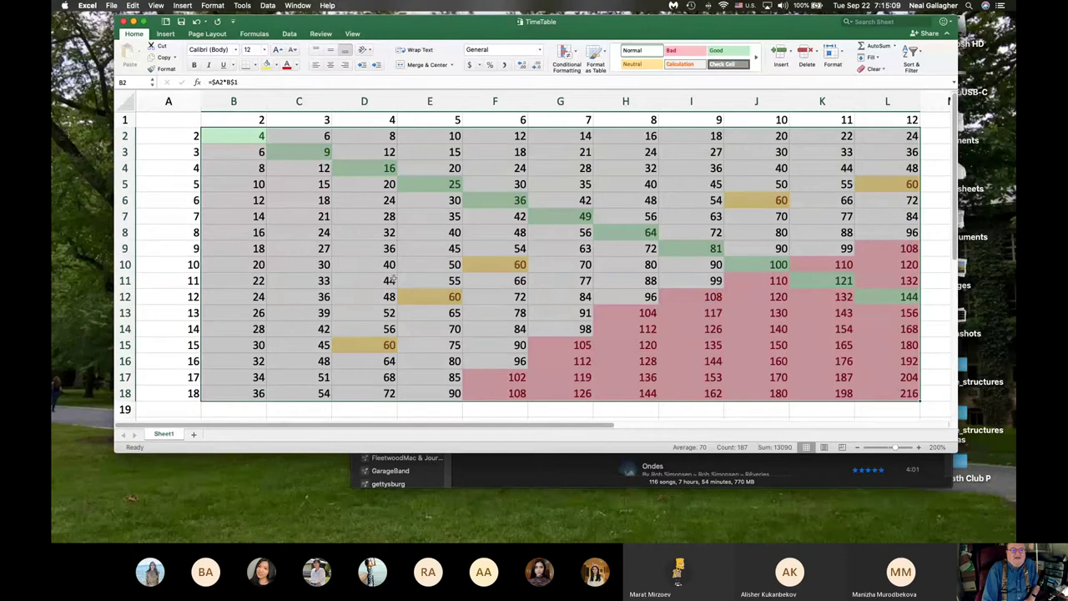
{"action": "left_click", "coordinate": [573, 54]}
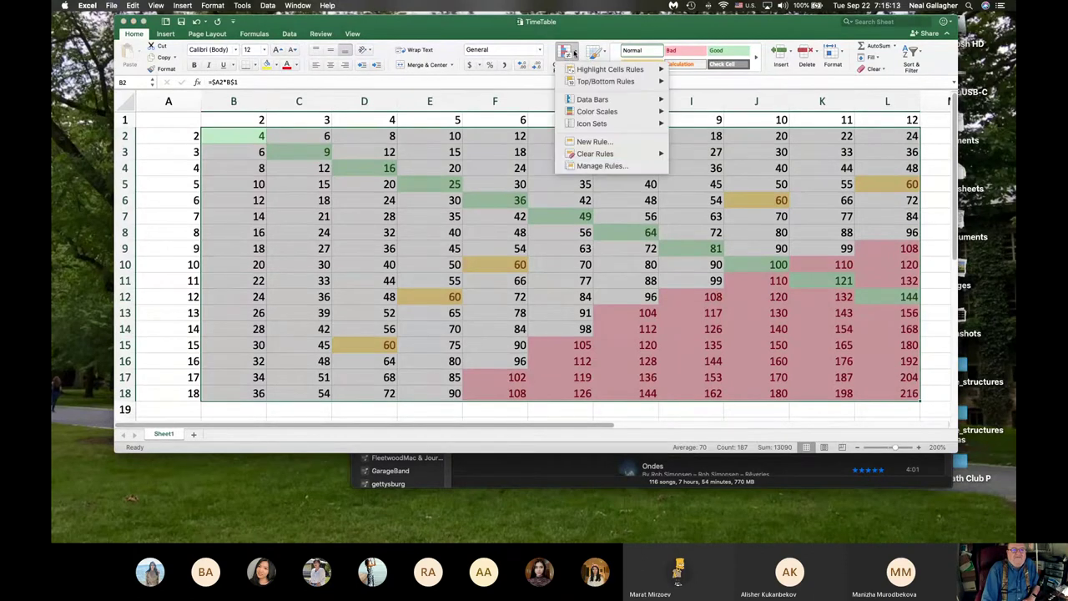
{"action": "left_click", "coordinate": [590, 167]}
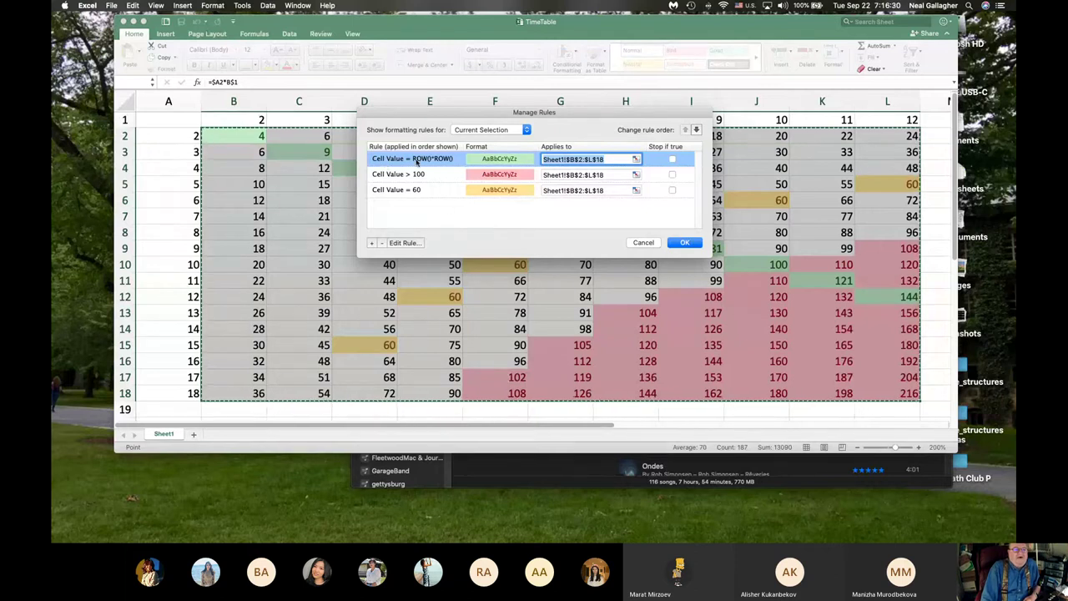
Step: Turn off Stop if true for the ROW()*ROW() rule, move it below the Cell Value > 100 rule, and apply the order
{"action": "left_click_drag", "start_coordinate": [426, 115], "coordinate": [752, 131]}
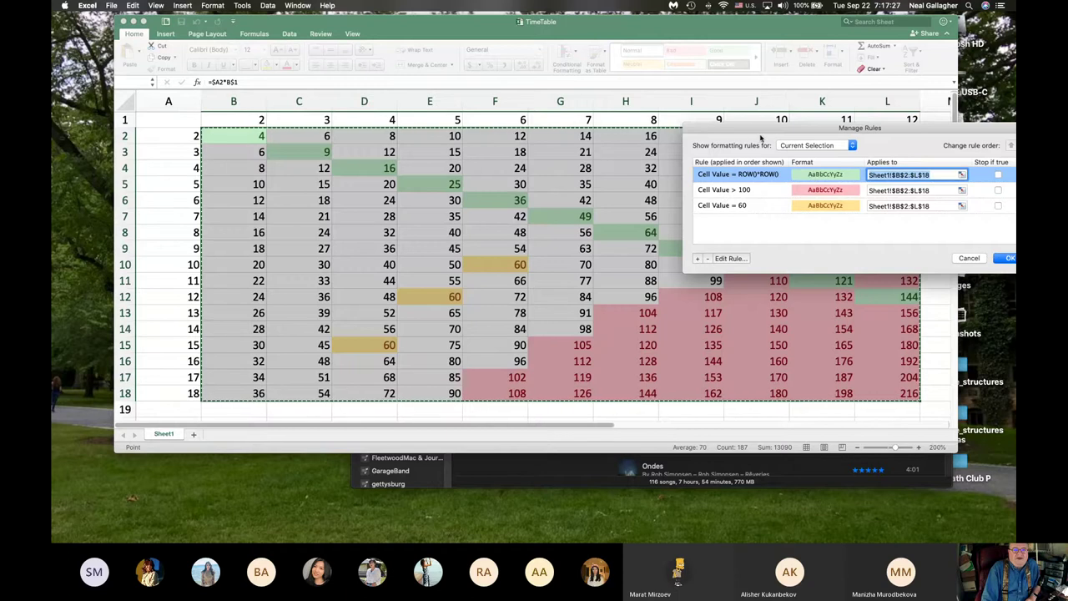
{"action": "left_click_drag", "start_coordinate": [725, 128], "coordinate": [599, 65]}
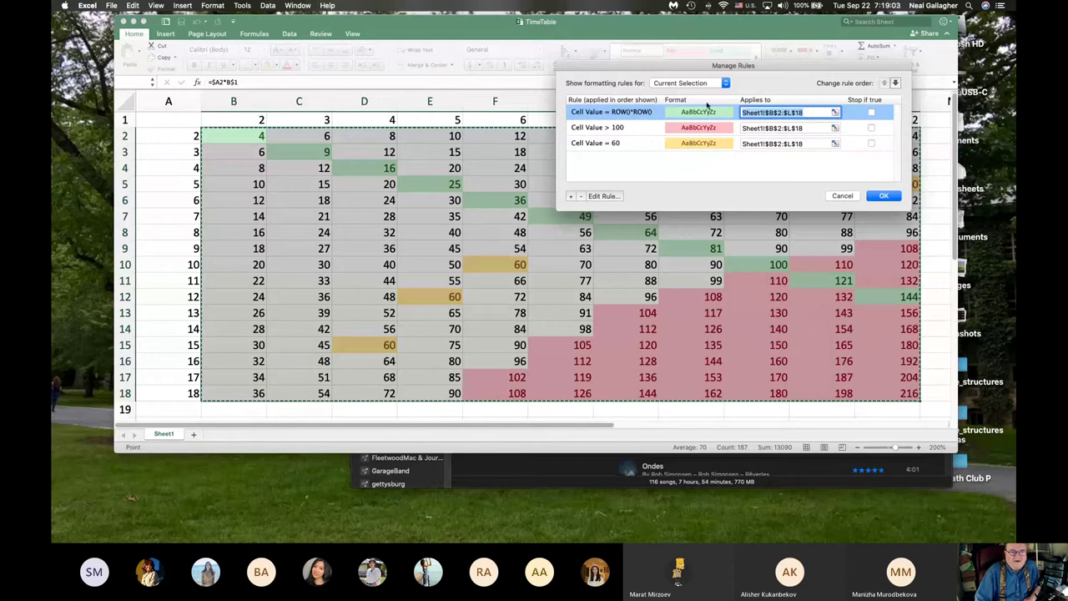
{"action": "left_click_drag", "start_coordinate": [703, 68], "coordinate": [620, 70]}
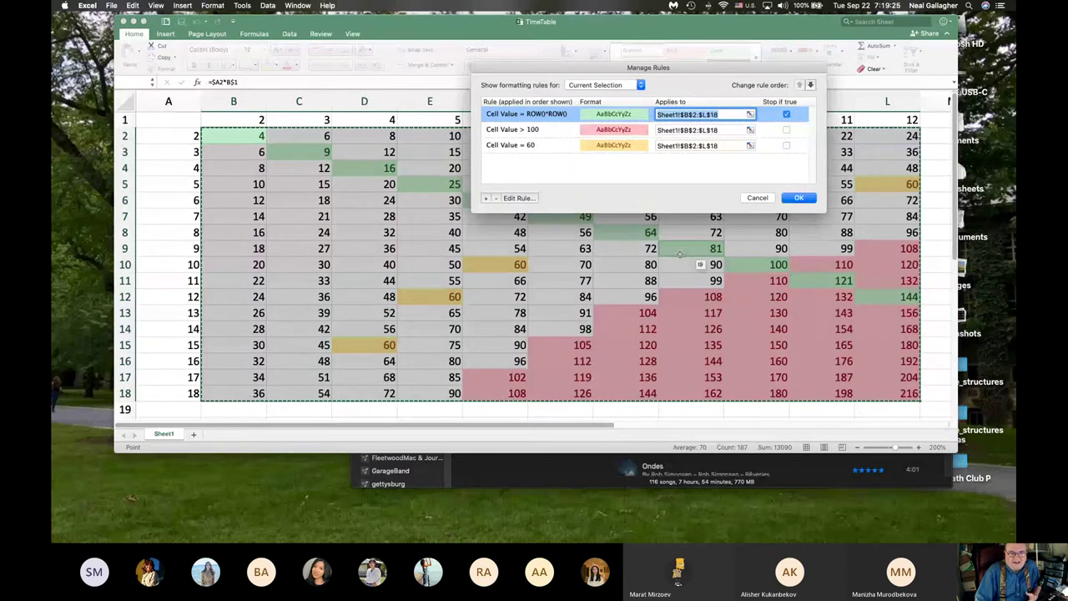
{"action": "left_click", "coordinate": [786, 115]}
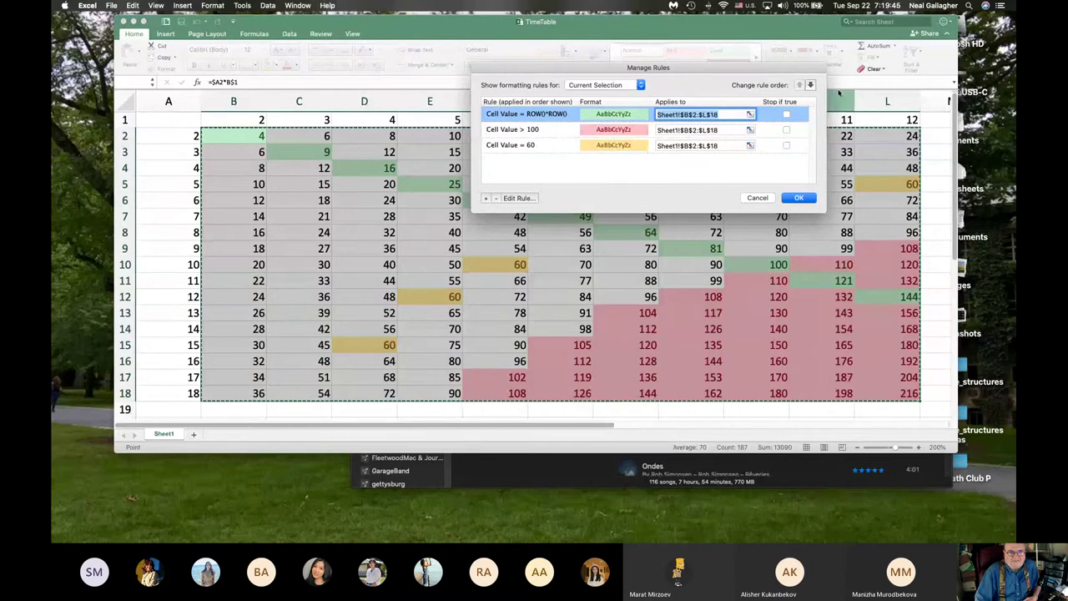
{"action": "left_click", "coordinate": [812, 85]}
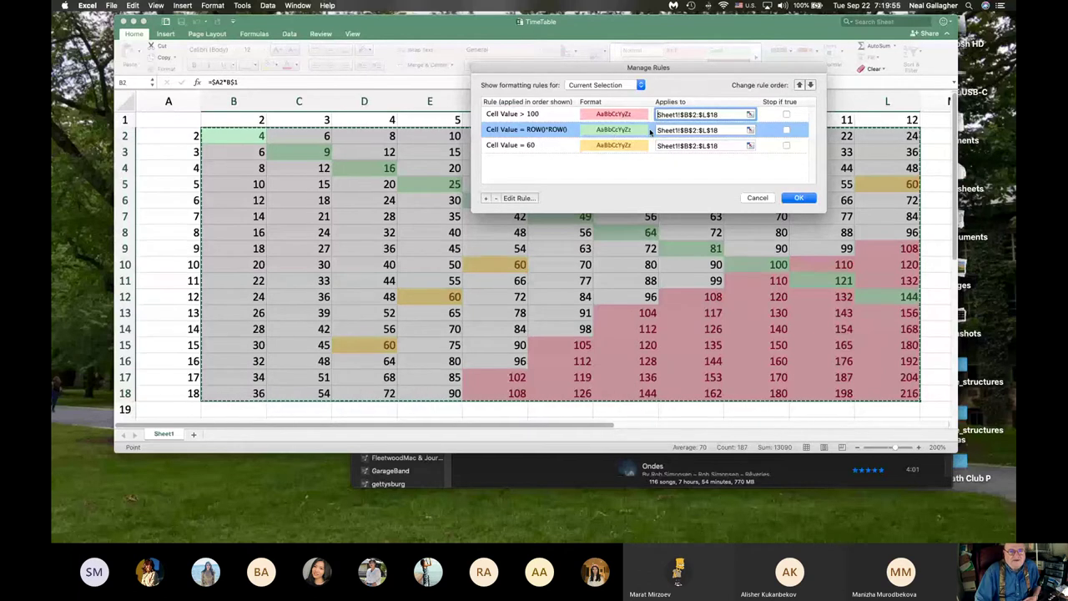
{"action": "left_click", "coordinate": [800, 197]}
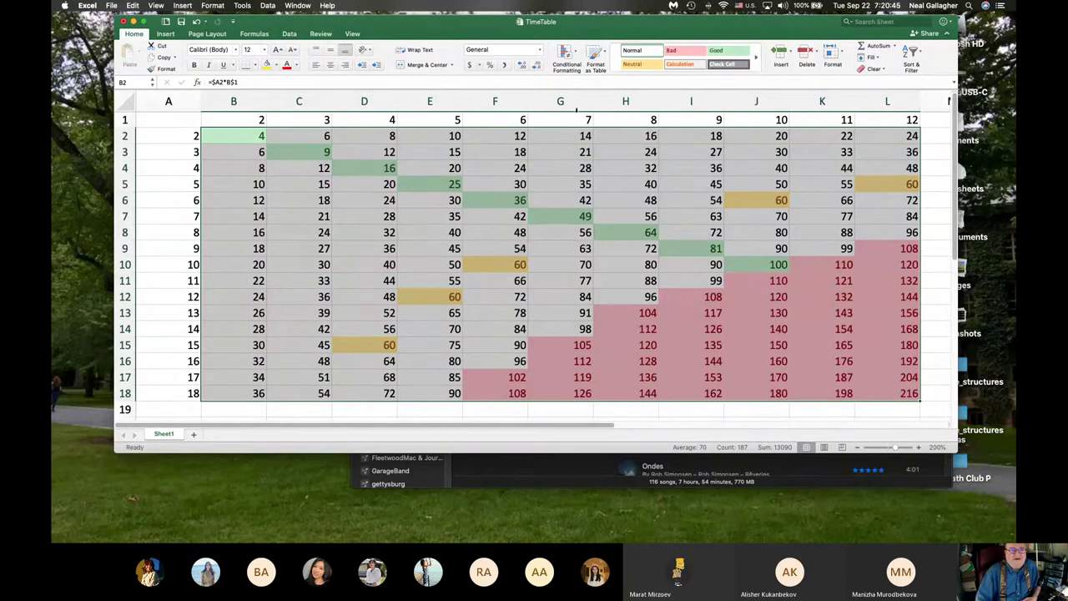
{"action": "left_click", "coordinate": [598, 55]}
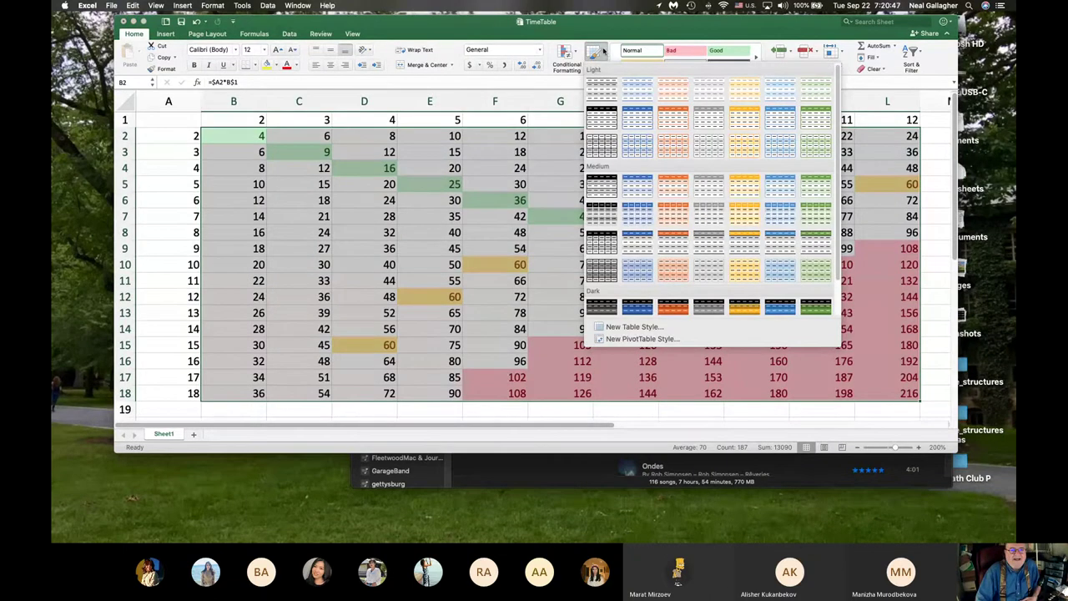
{"action": "left_click", "coordinate": [586, 47]}
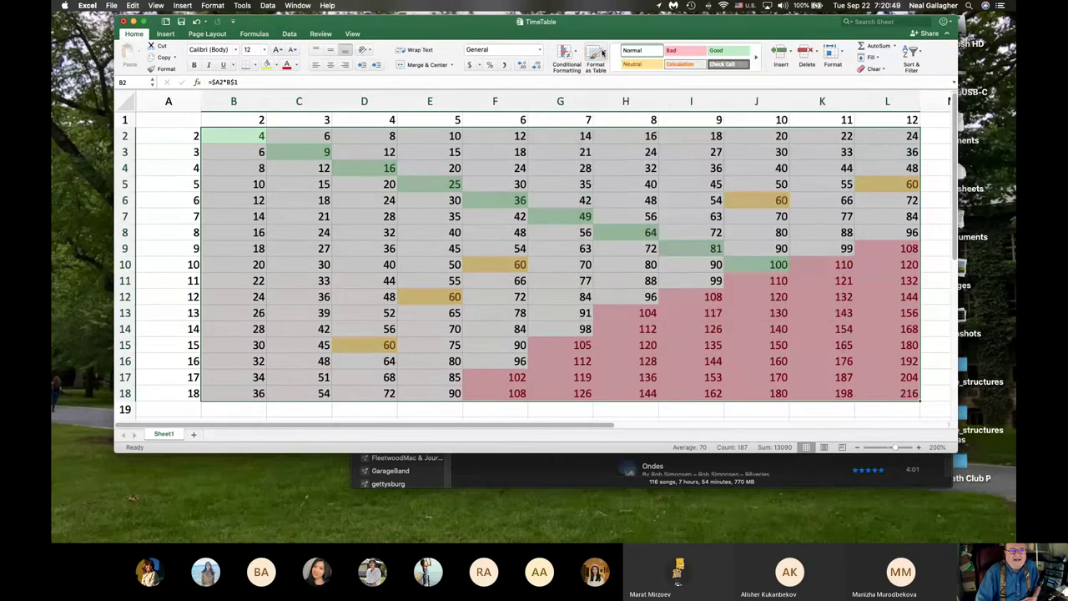
{"action": "left_click", "coordinate": [605, 55]}
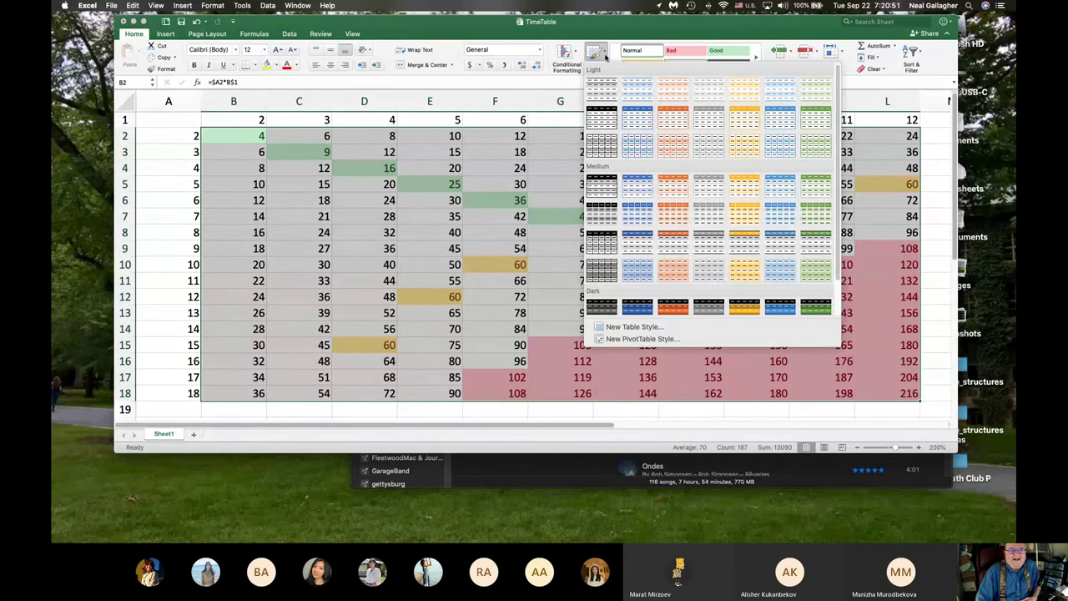
{"action": "left_click", "coordinate": [604, 154]}
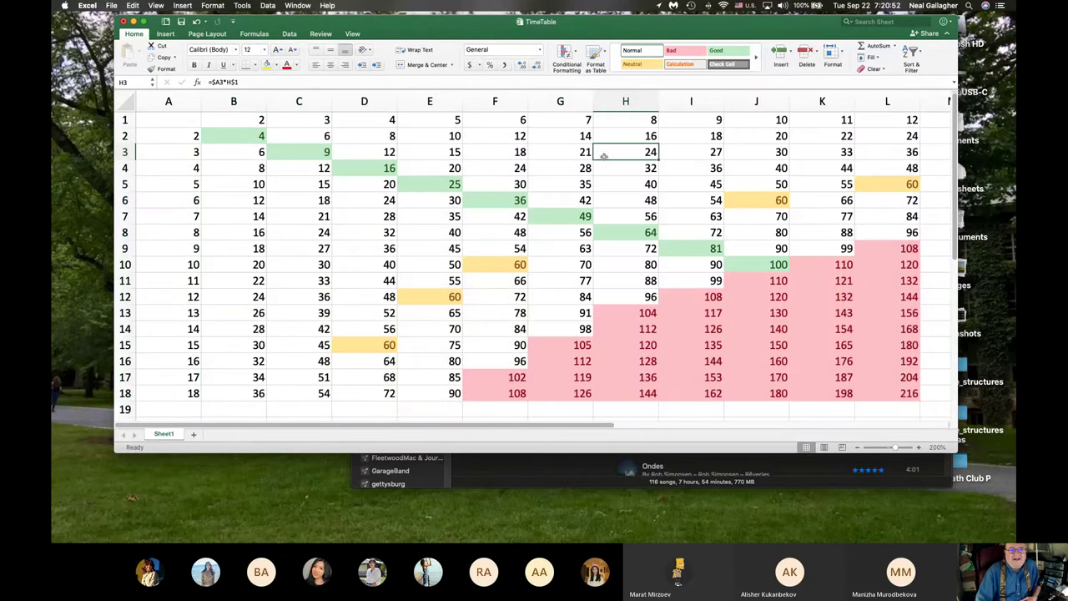
Step: Reselect B2:L18, move the ROW()*ROW() rule back above the Cell Value > 100 rule, and apply the order
{"action": "left_click", "coordinate": [253, 136]}
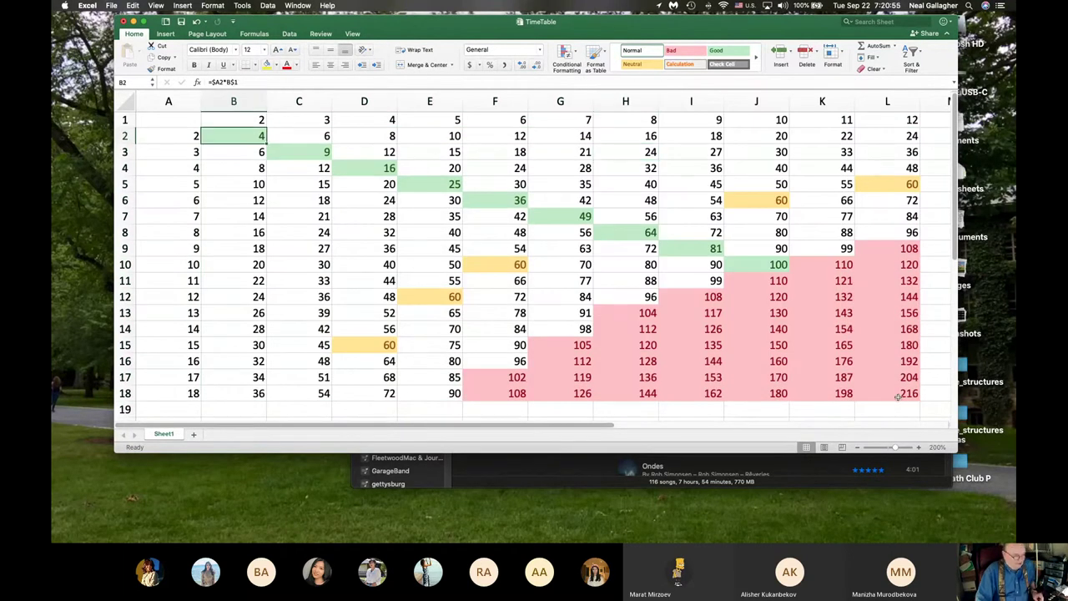
{"action": "left_click", "coordinate": [897, 397], "text": "shift"}
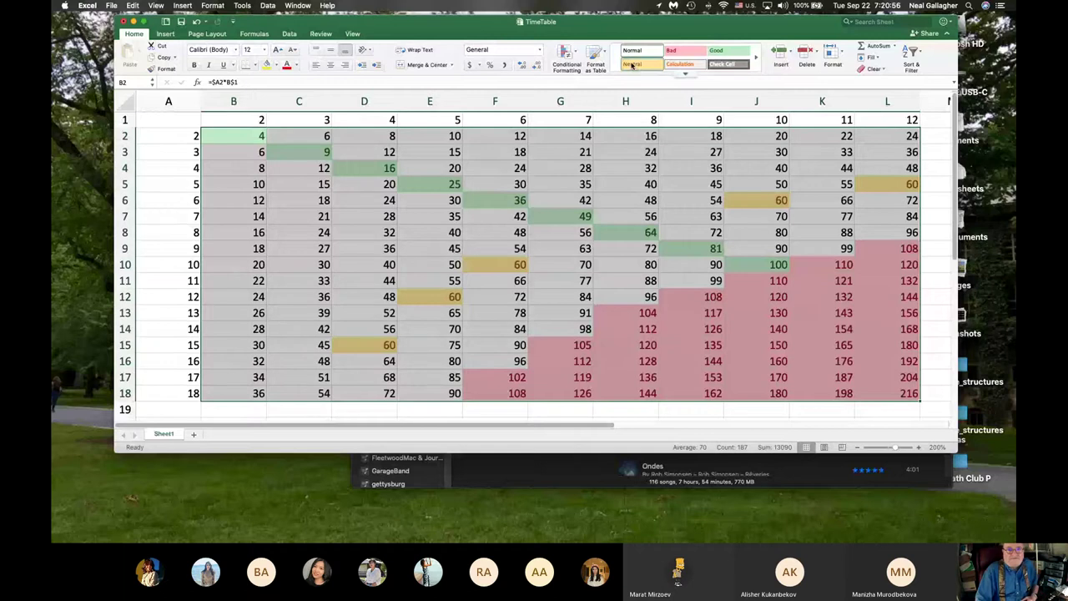
{"action": "left_click", "coordinate": [574, 53]}
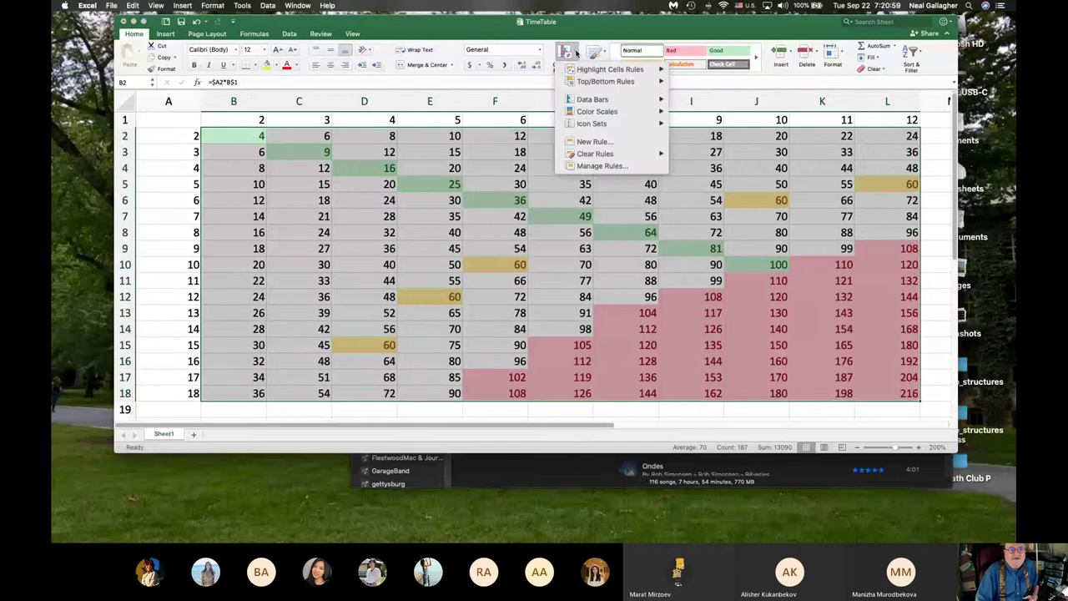
{"action": "left_click", "coordinate": [602, 170]}
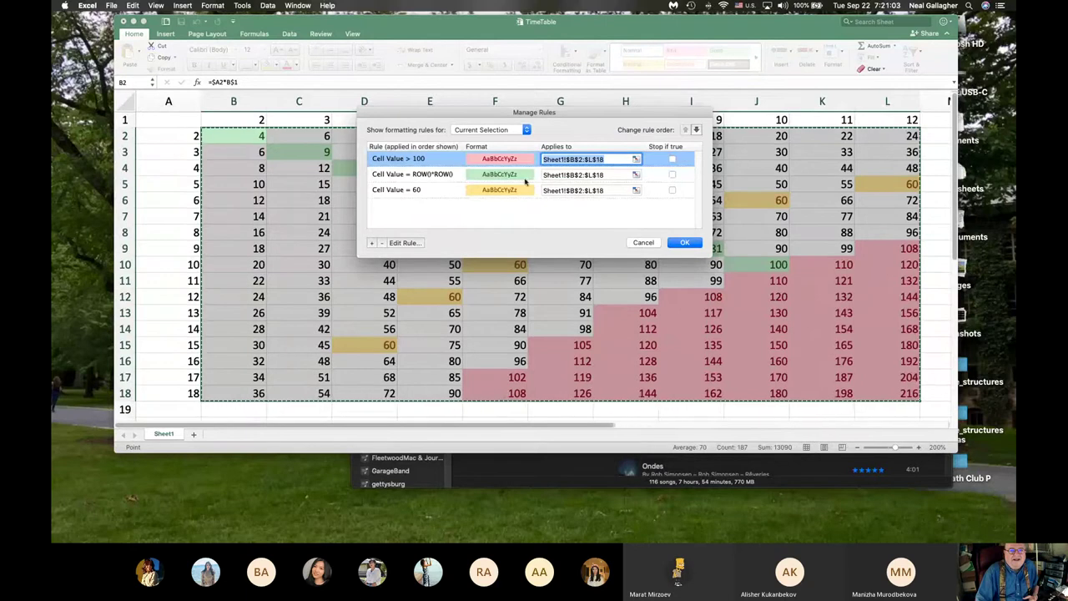
{"action": "left_click", "coordinate": [659, 175]}
{"action": "left_click", "coordinate": [684, 131]}
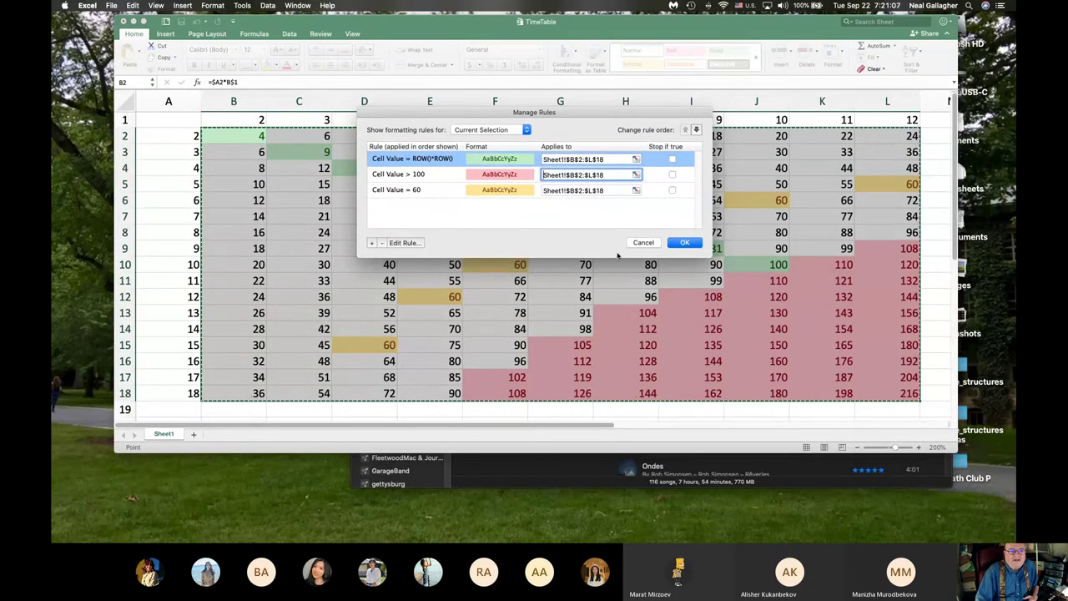
{"action": "left_click", "coordinate": [684, 242]}
Step: Switch to the Book1 workbook, select B2:L12, and start a new conditional formatting rule in Classic style
{"action": "key", "text": "ctrl+Left"}
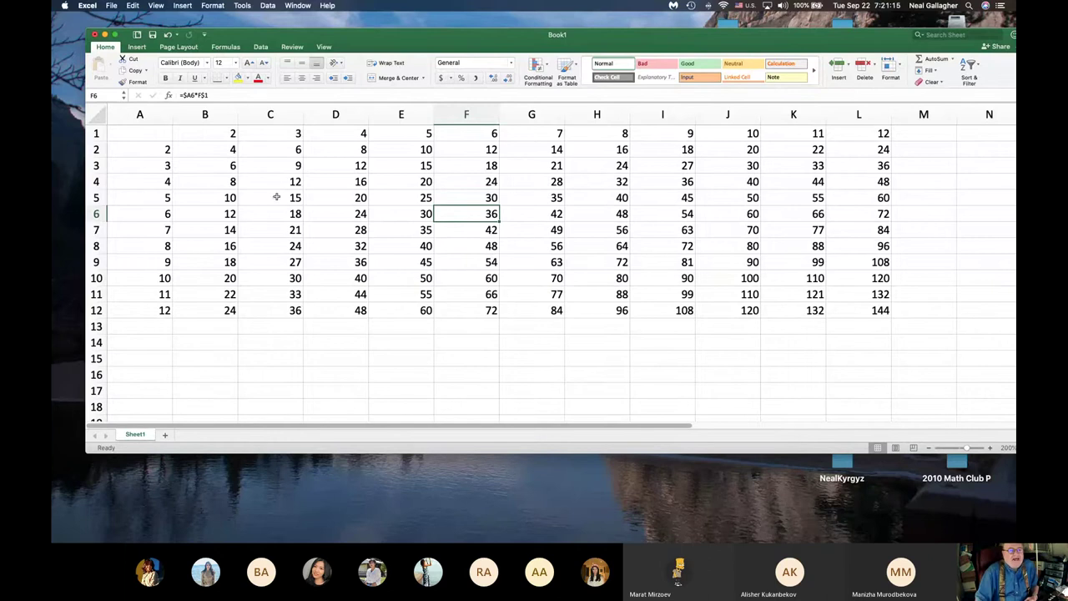
{"action": "left_click", "coordinate": [217, 152]}
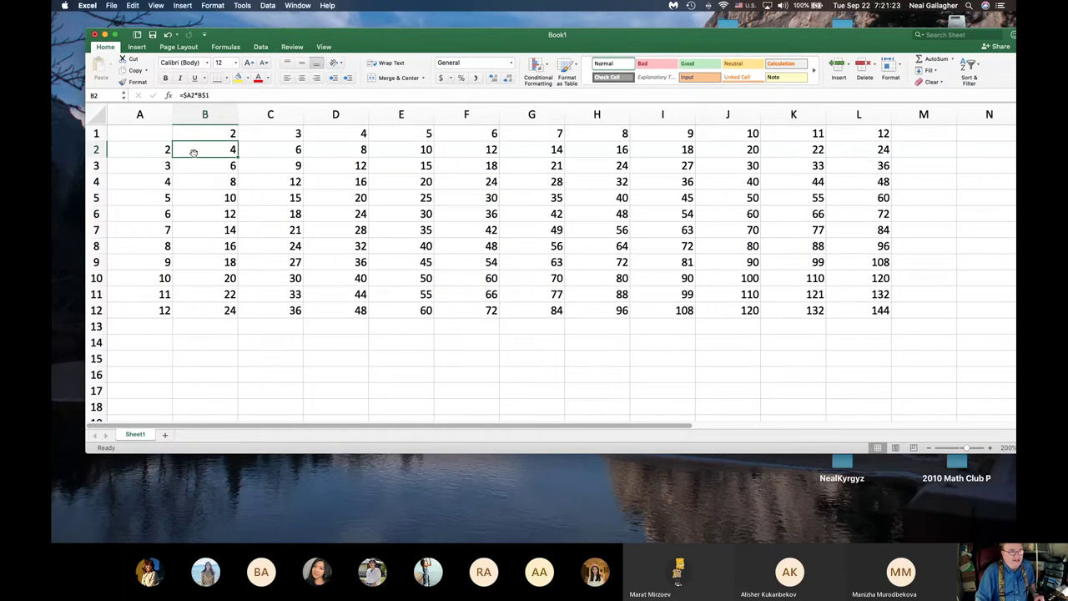
{"action": "left_click", "coordinate": [866, 313], "text": "shift"}
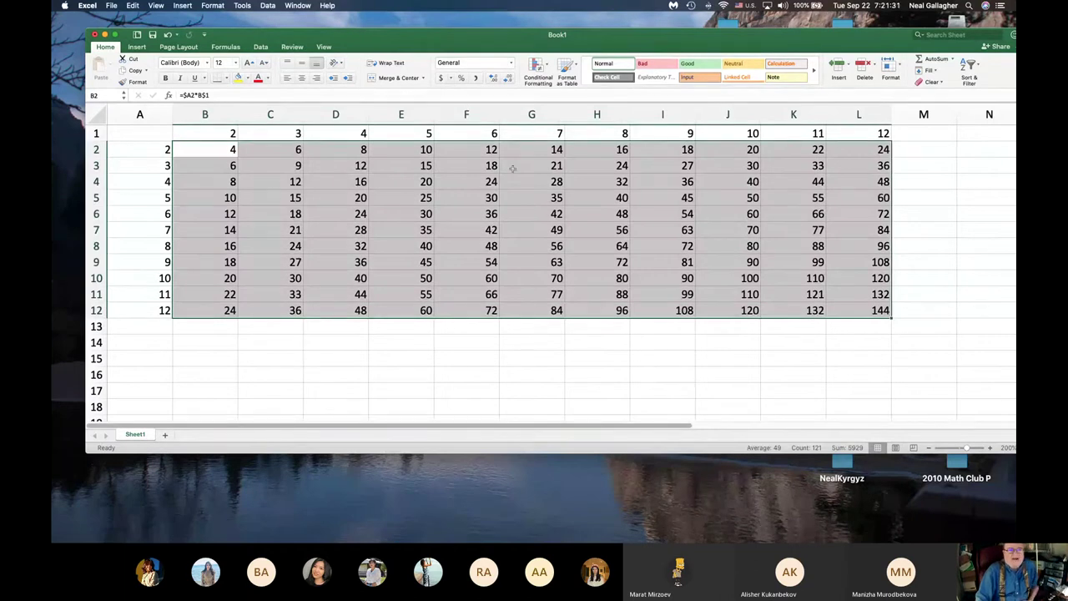
{"action": "left_click", "coordinate": [547, 67]}
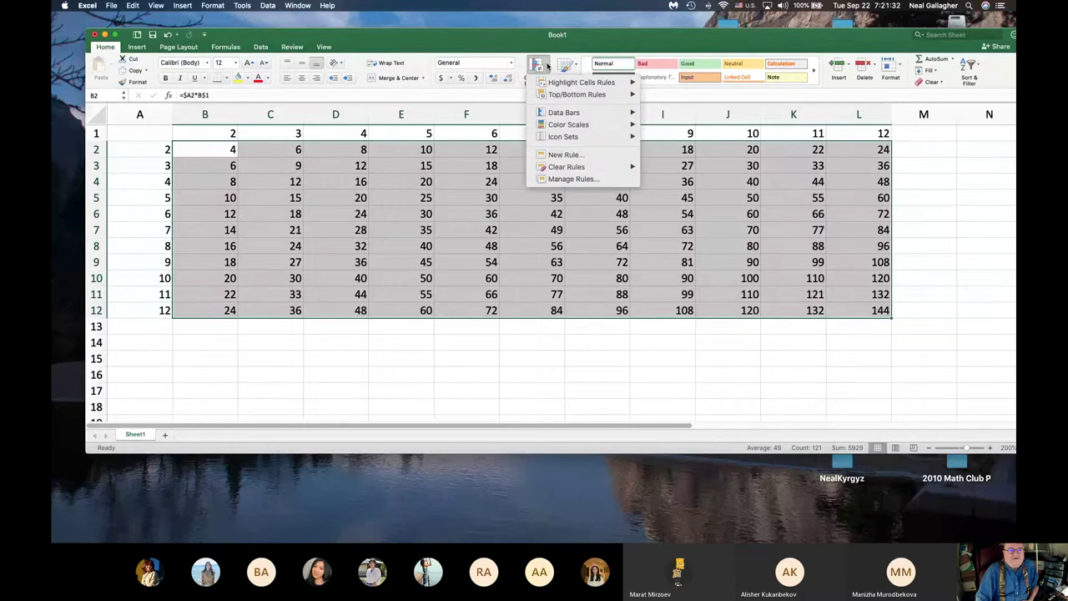
{"action": "left_click", "coordinate": [580, 157]}
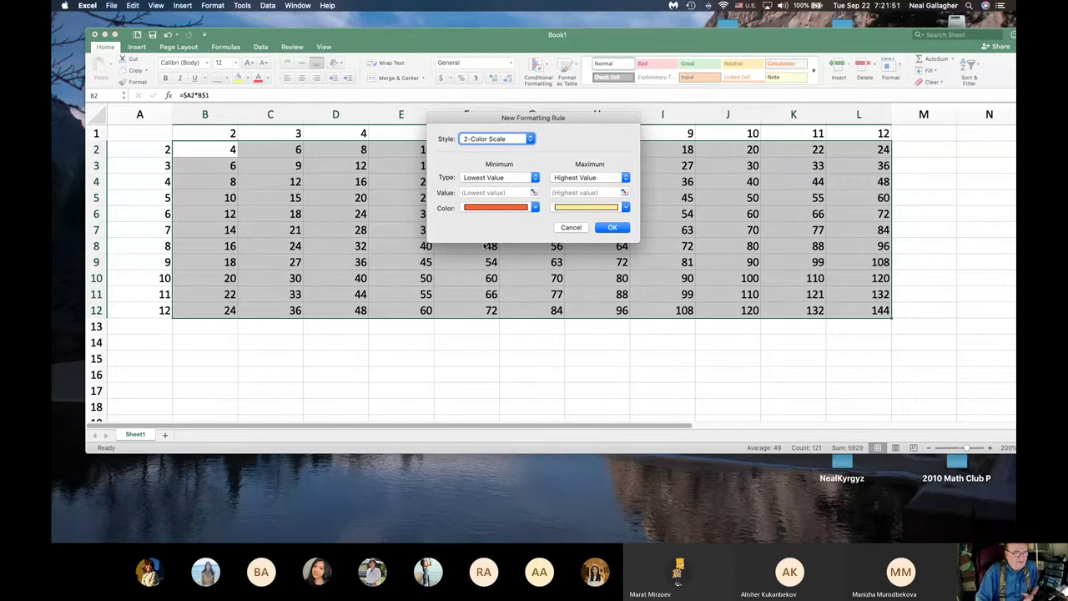
{"action": "left_click", "coordinate": [531, 141]}
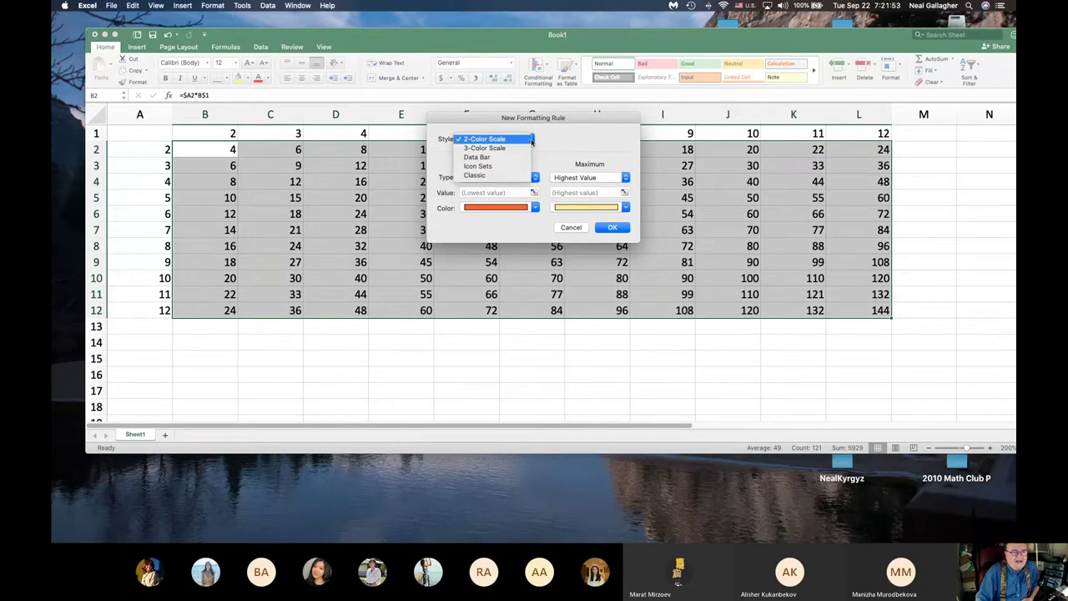
{"action": "left_click", "coordinate": [483, 176]}
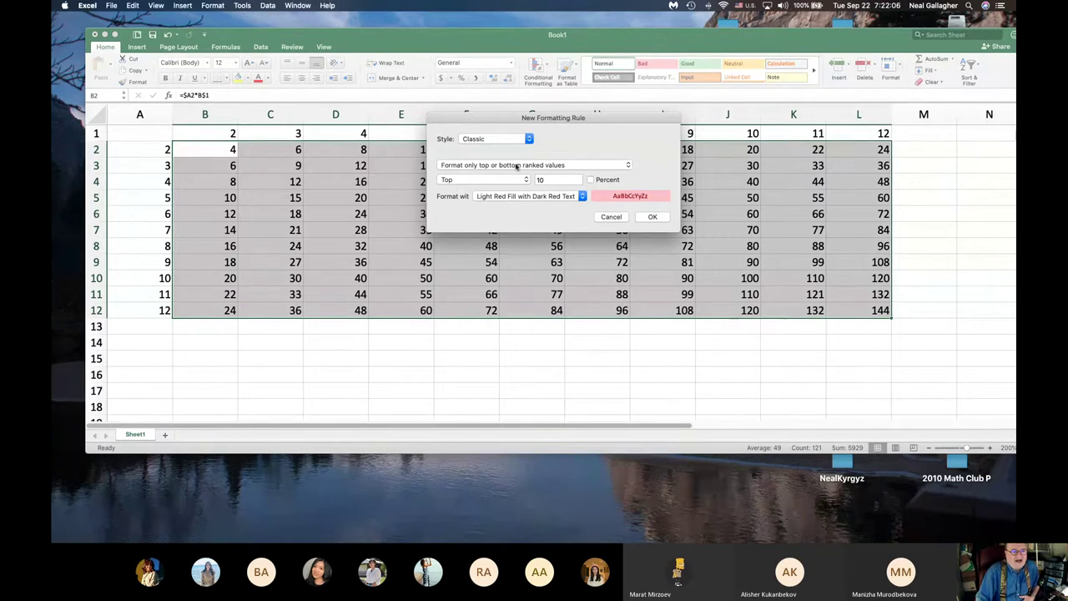
Step: Set the rule to format only cells that contain a cell value, using the equal to comparison
{"action": "left_click", "coordinate": [629, 166]}
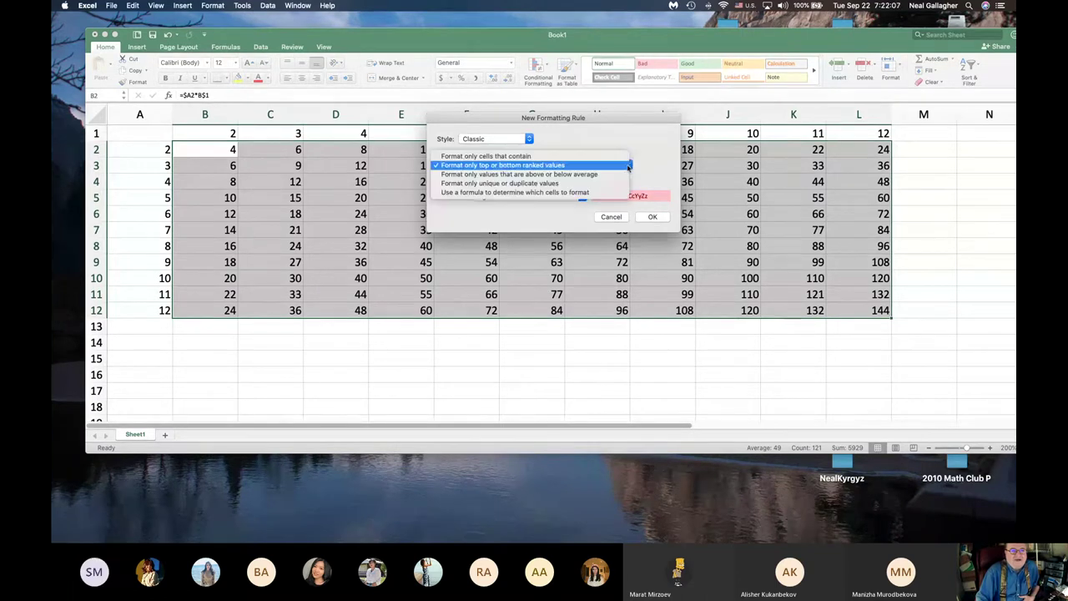
{"action": "left_click", "coordinate": [558, 193]}
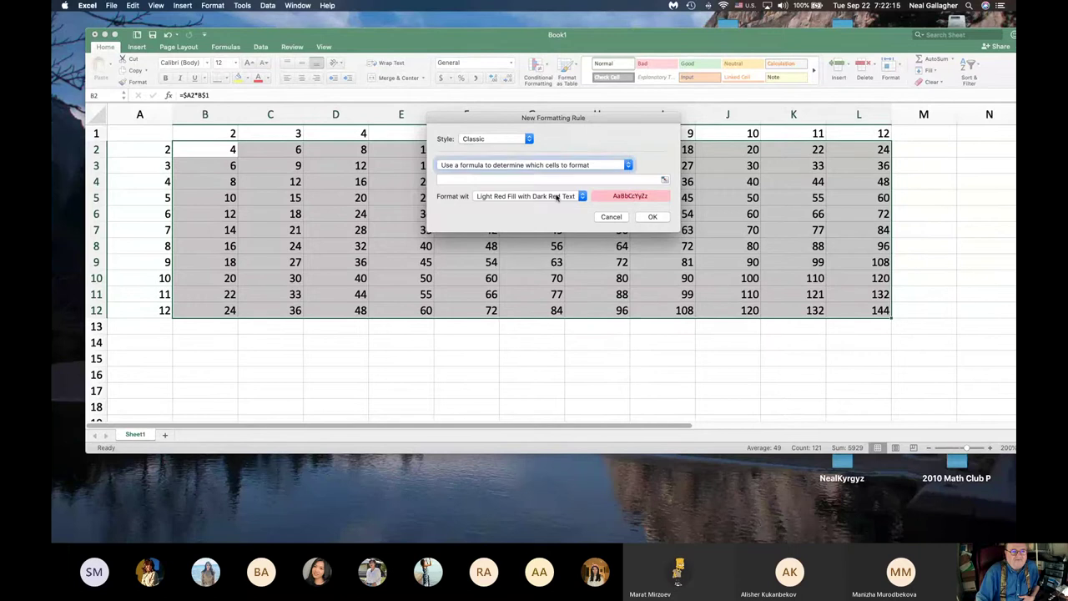
{"action": "left_click", "coordinate": [630, 166]}
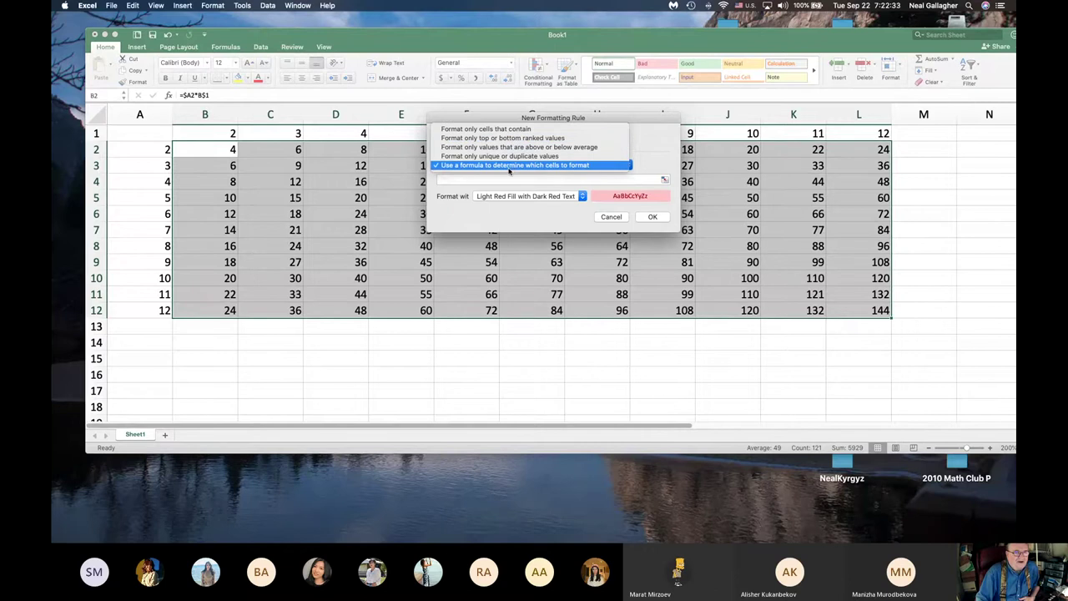
{"action": "left_click", "coordinate": [521, 129]}
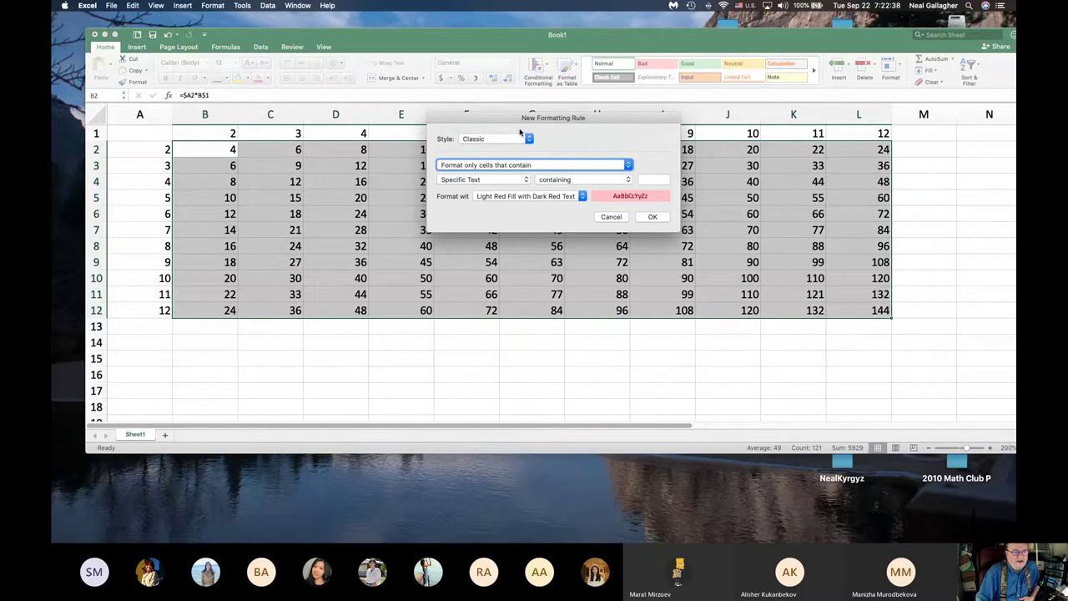
{"action": "left_click", "coordinate": [528, 182]}
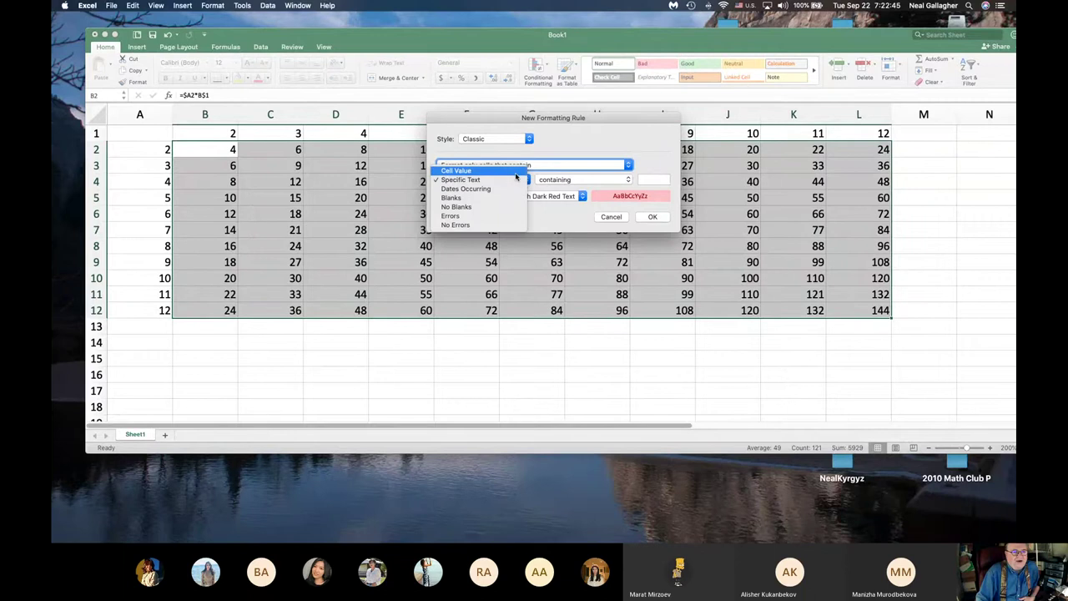
{"action": "left_click", "coordinate": [515, 172]}
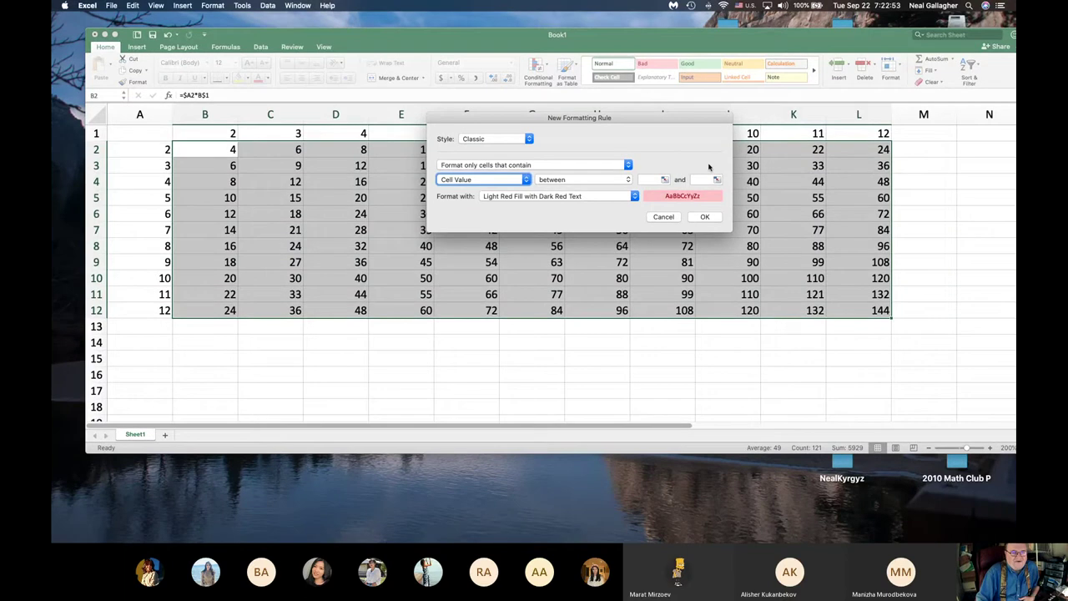
{"action": "left_click", "coordinate": [559, 181]}
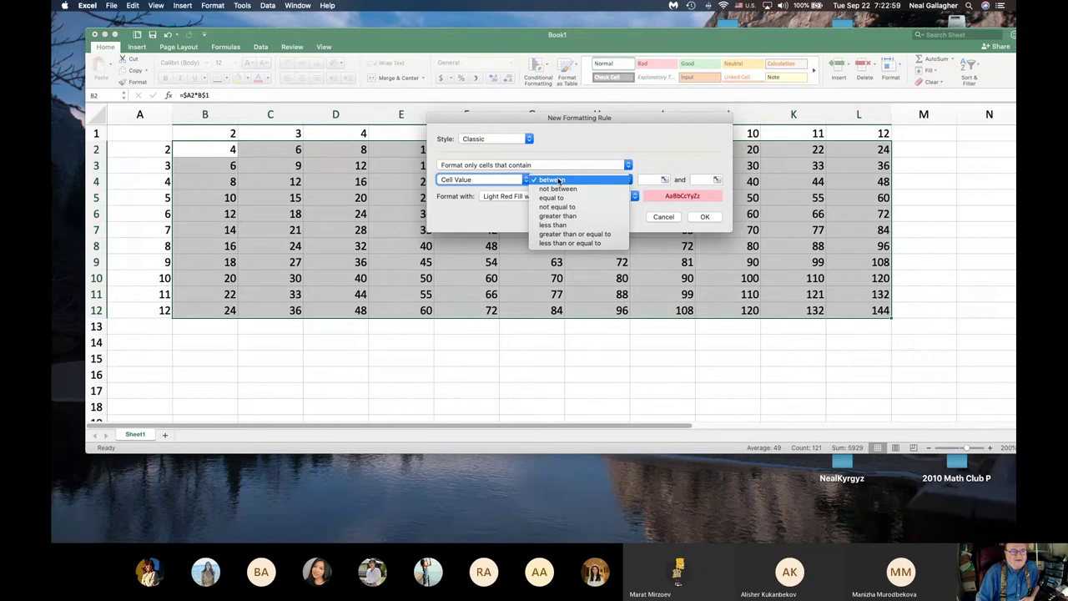
{"action": "left_click", "coordinate": [563, 200]}
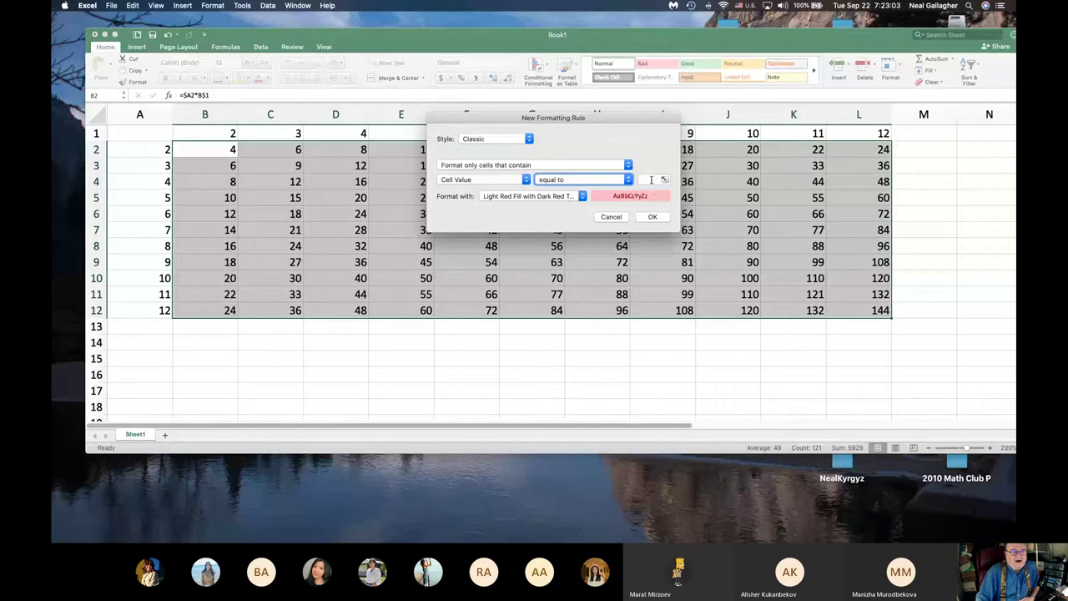
Step: Enter =Row()*Row() as the comparison value and apply the rule with Light Red Fill with Dark Red Text
{"action": "left_click", "coordinate": [652, 179]}
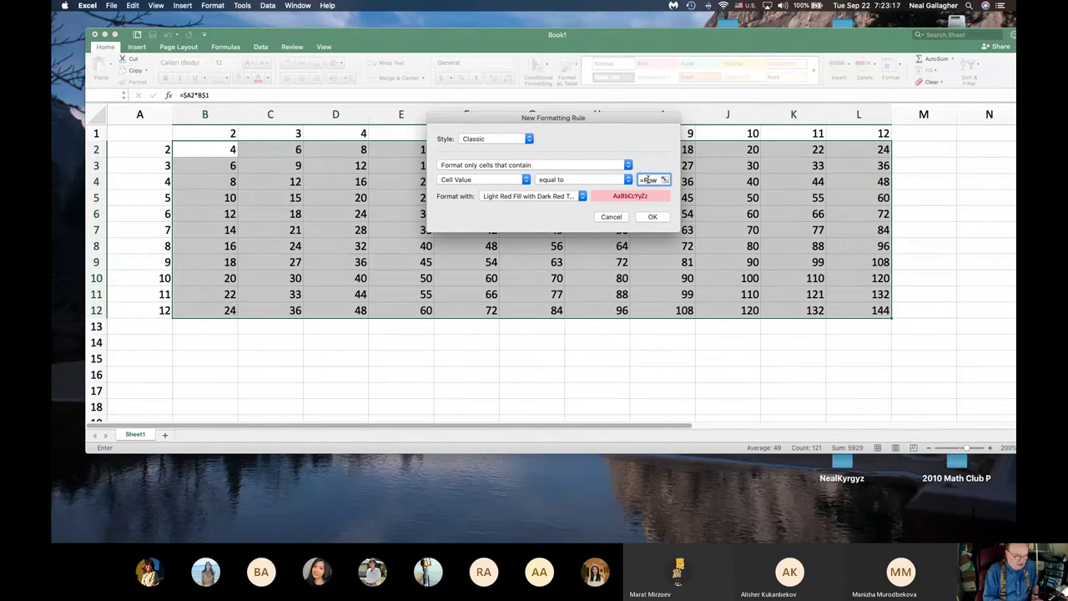
{"action": "type", "text": "()*"}
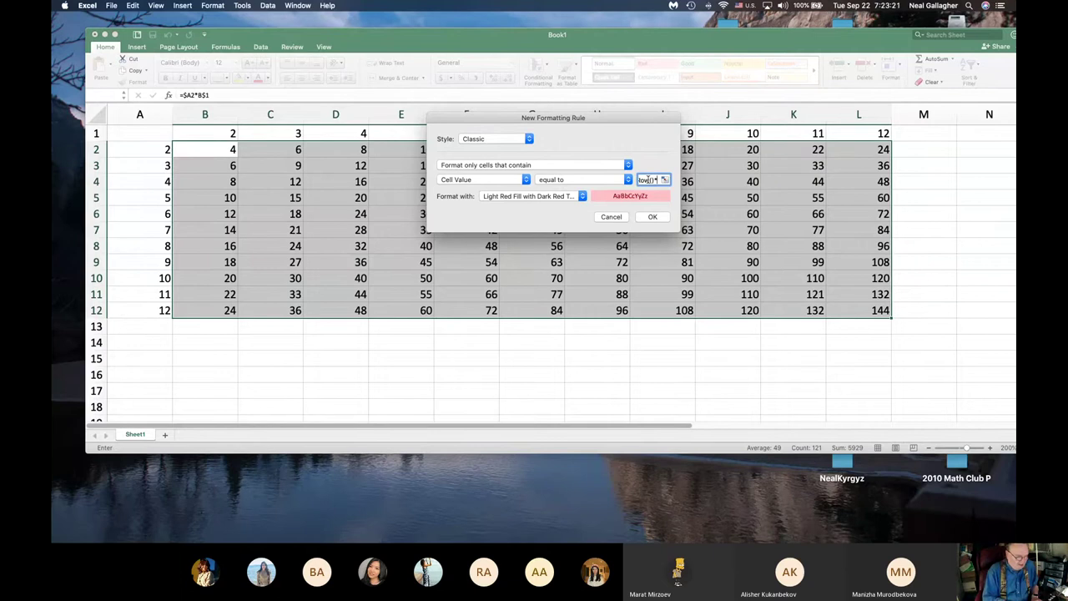
{"action": "type", "text": "Row()"}
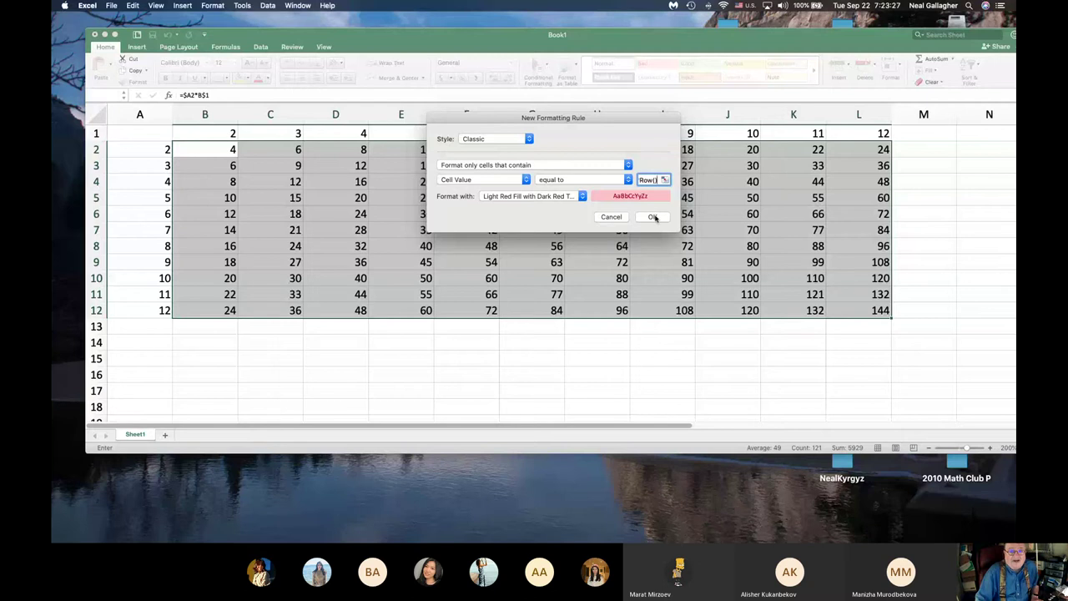
{"action": "left_click", "coordinate": [653, 217]}
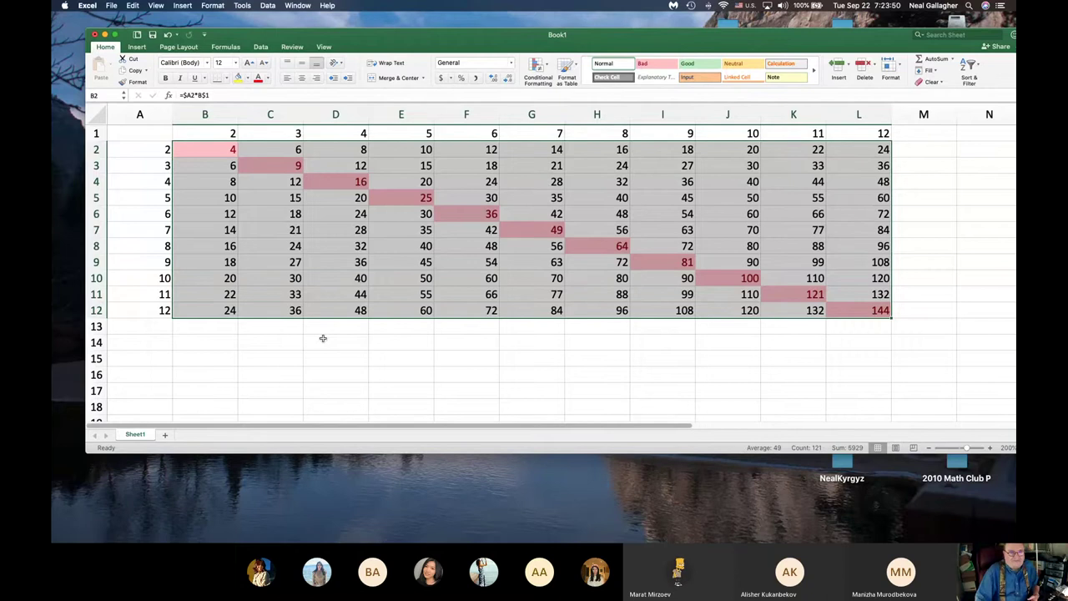
Step: Start another Classic-style conditional formatting rule for the selected table B2:L12 that formats only cells that contain a given content
{"action": "left_click", "coordinate": [548, 67]}
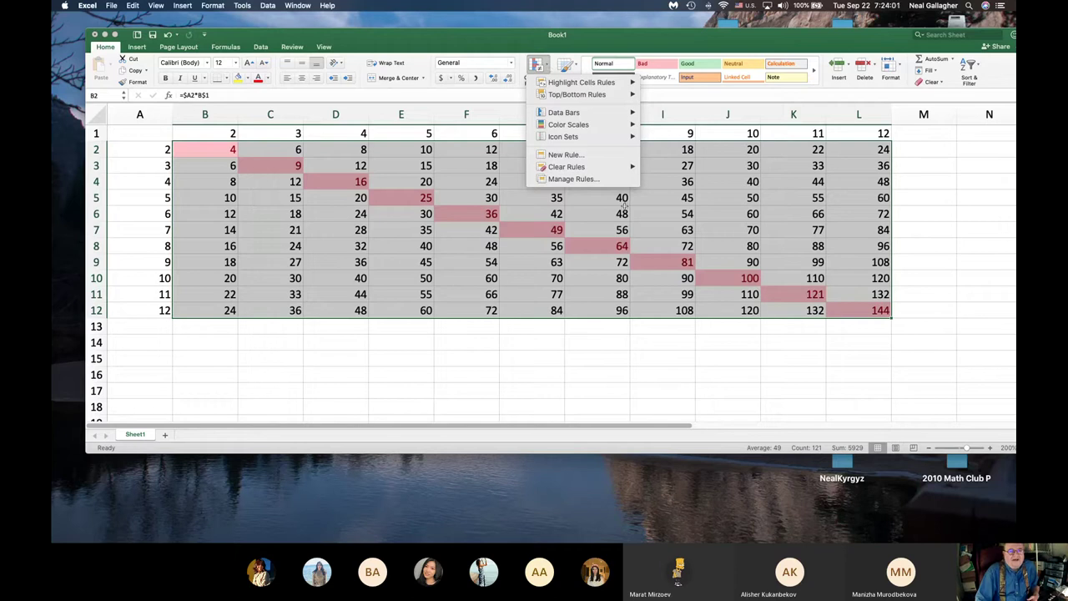
{"action": "left_click", "coordinate": [573, 156]}
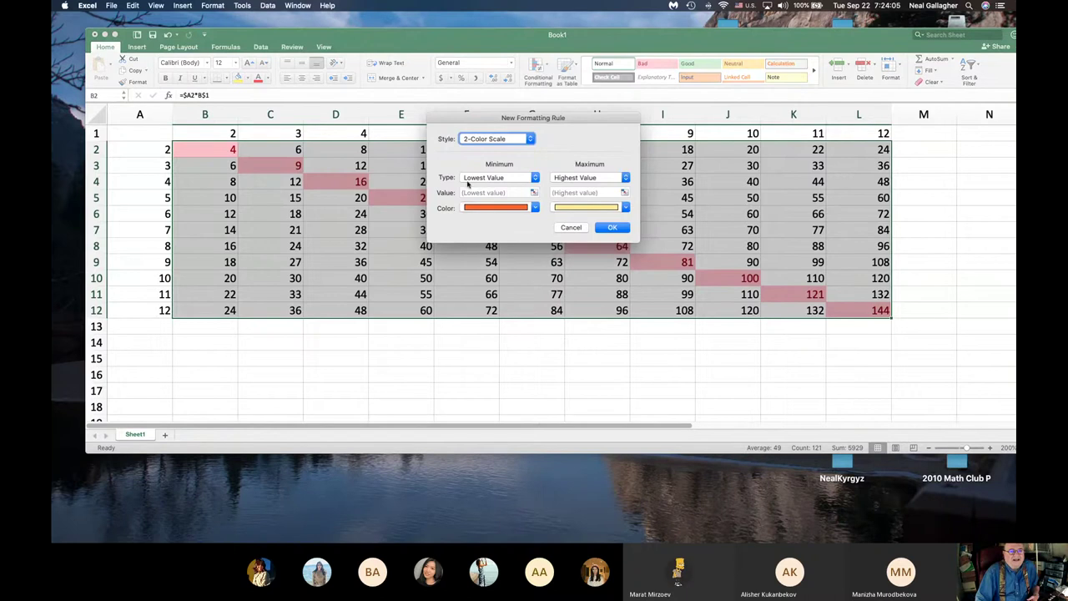
{"action": "left_click", "coordinate": [531, 140]}
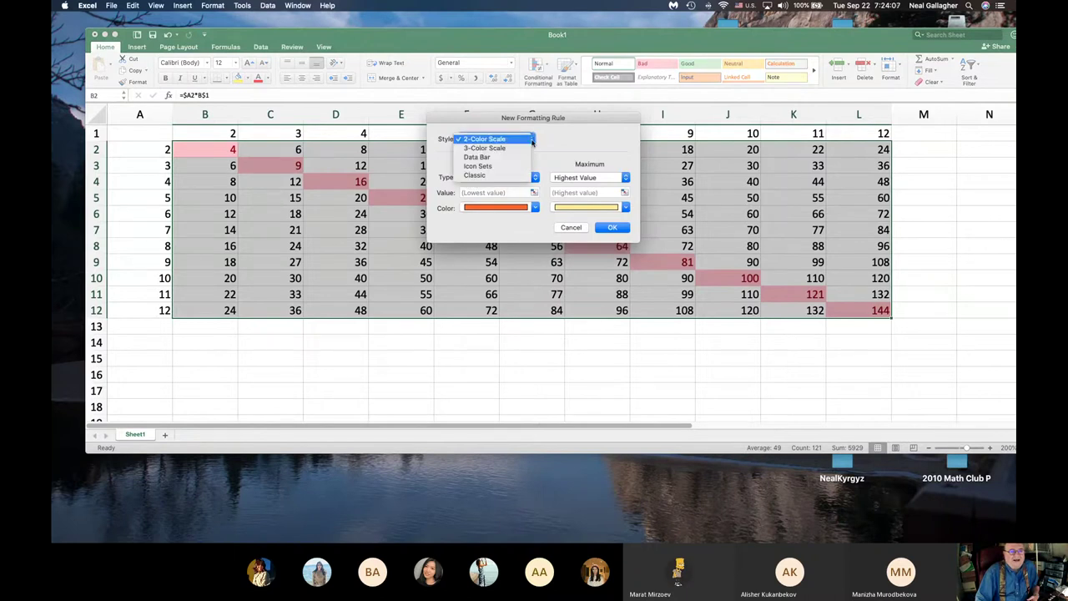
{"action": "left_click", "coordinate": [482, 176]}
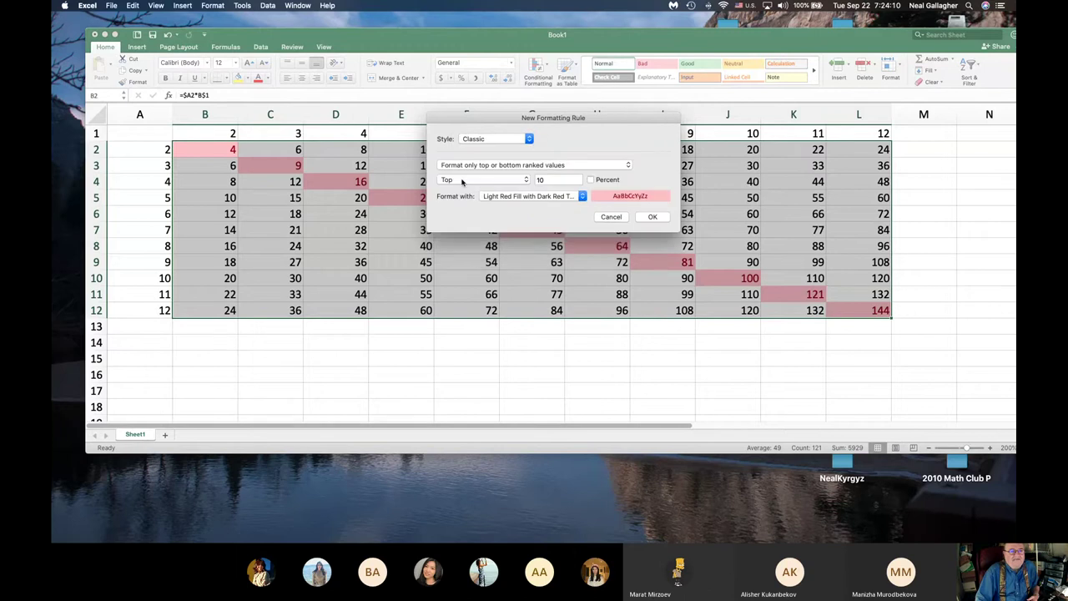
{"action": "left_click", "coordinate": [607, 164]}
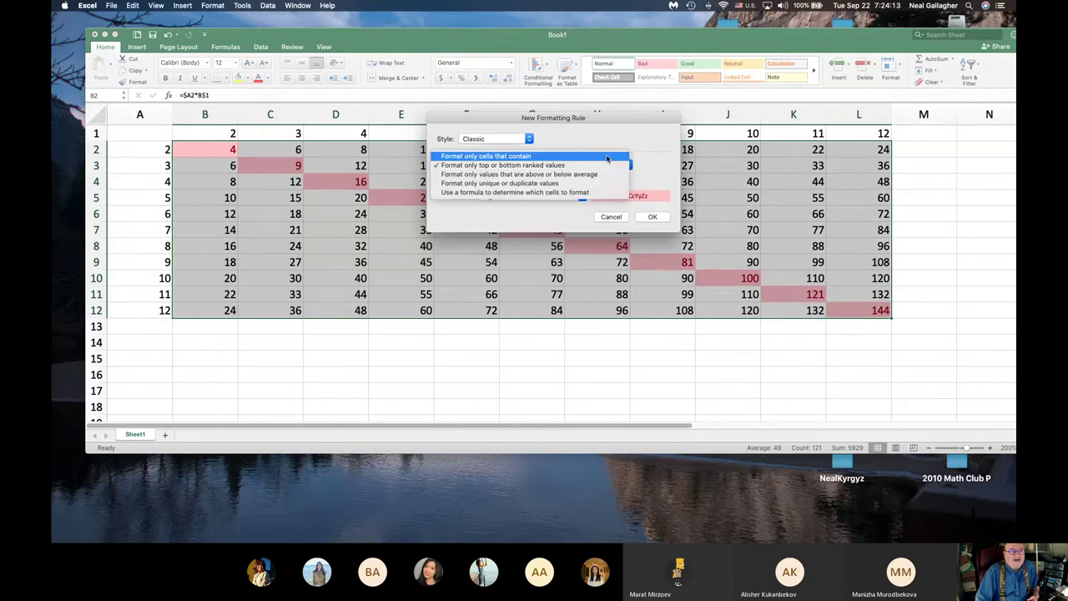
{"action": "left_click", "coordinate": [608, 159]}
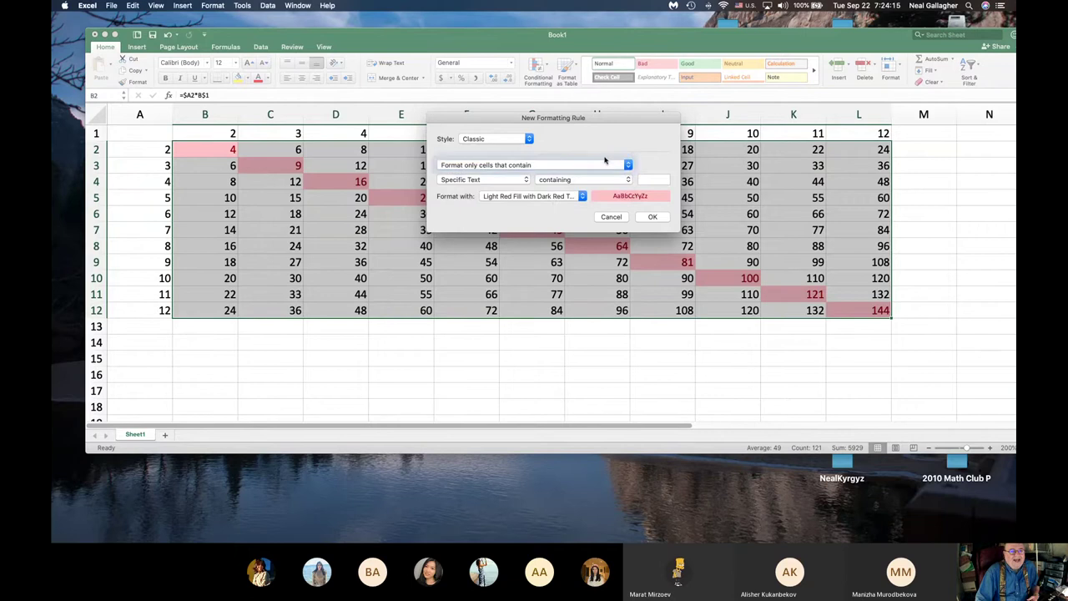
Step: Set the rule to Cell Value greater than =100 and apply it with Light Red Fill with Dark Red Text
{"action": "left_click", "coordinate": [519, 180]}
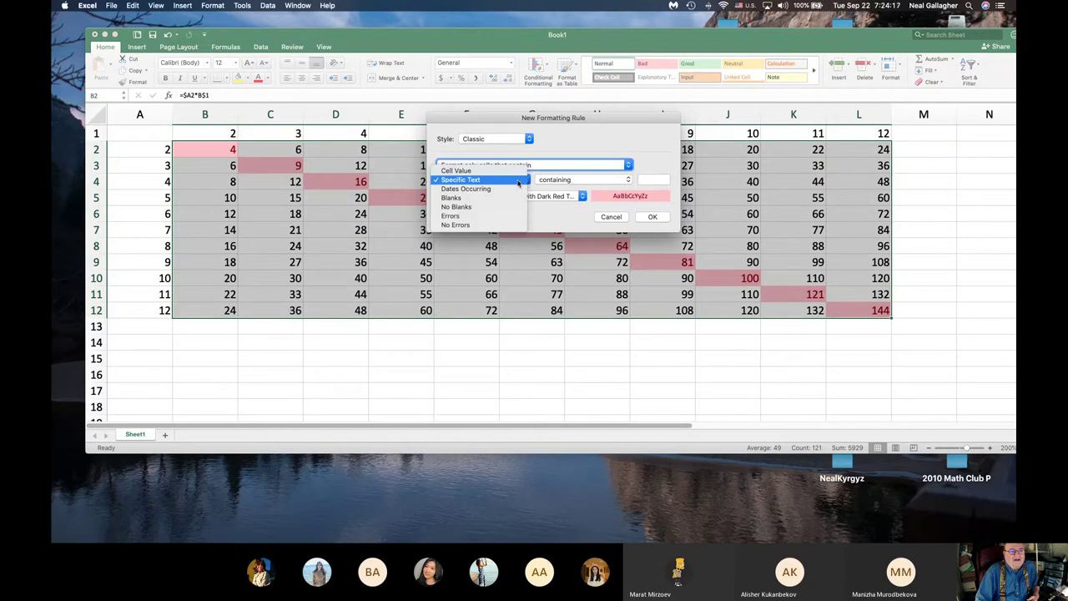
{"action": "left_click", "coordinate": [505, 172]}
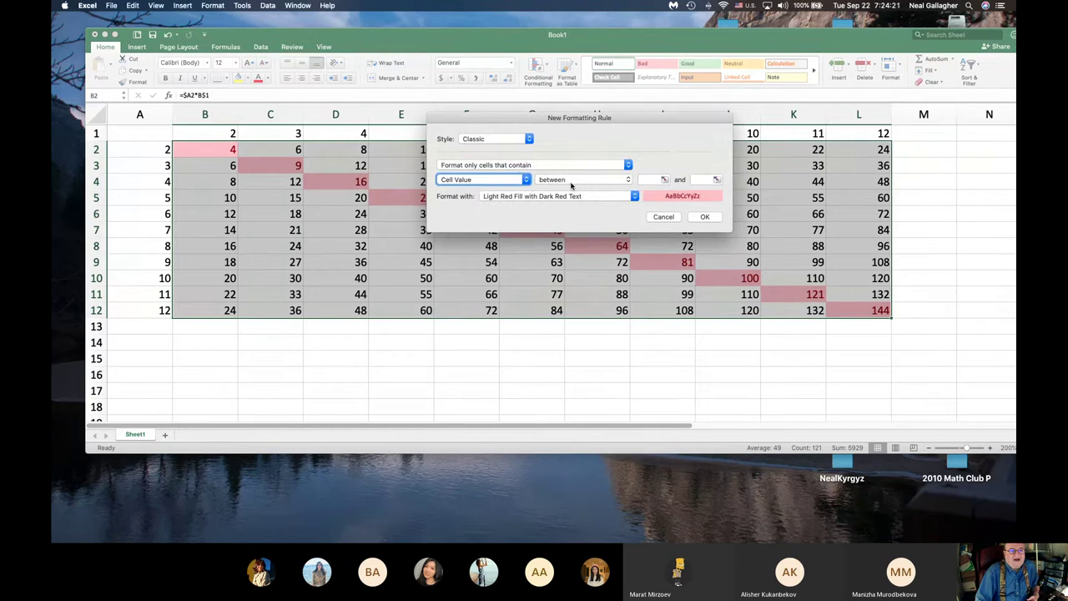
{"action": "left_click", "coordinate": [629, 180]}
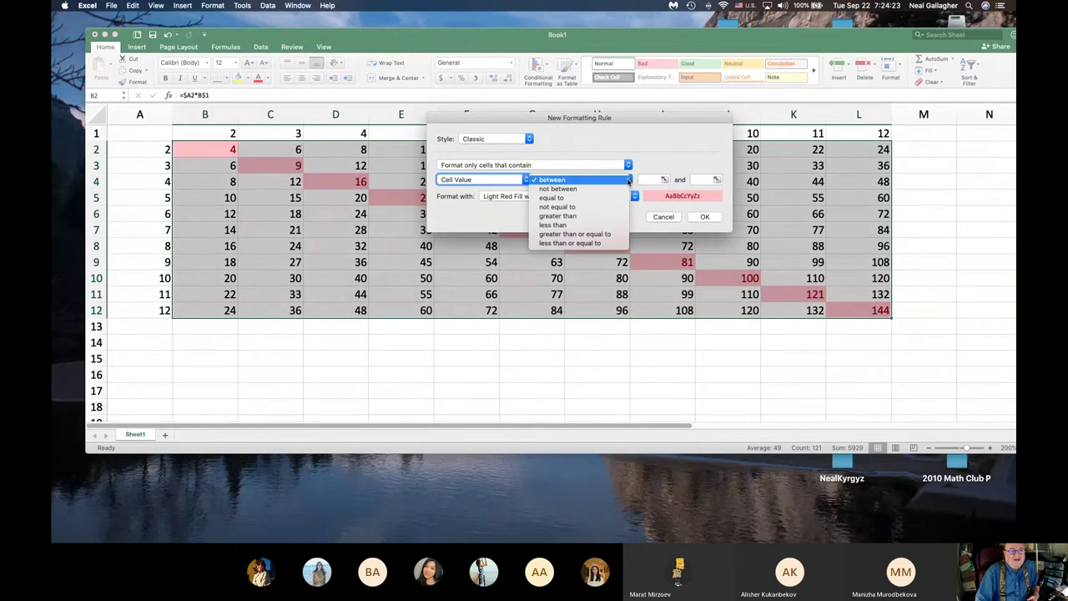
{"action": "left_click", "coordinate": [588, 216]}
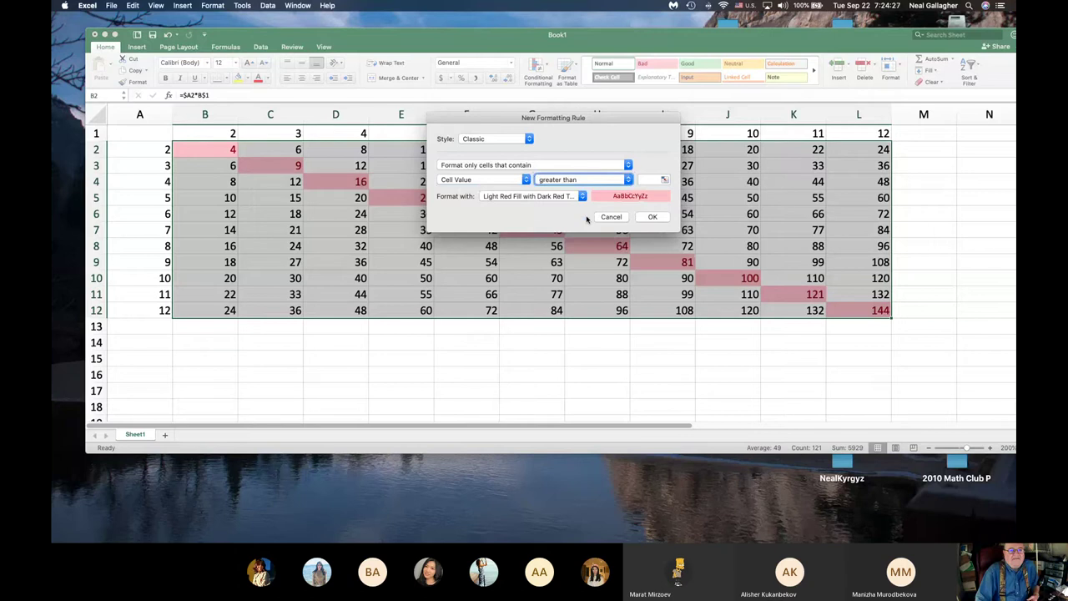
{"action": "left_click", "coordinate": [648, 178]}
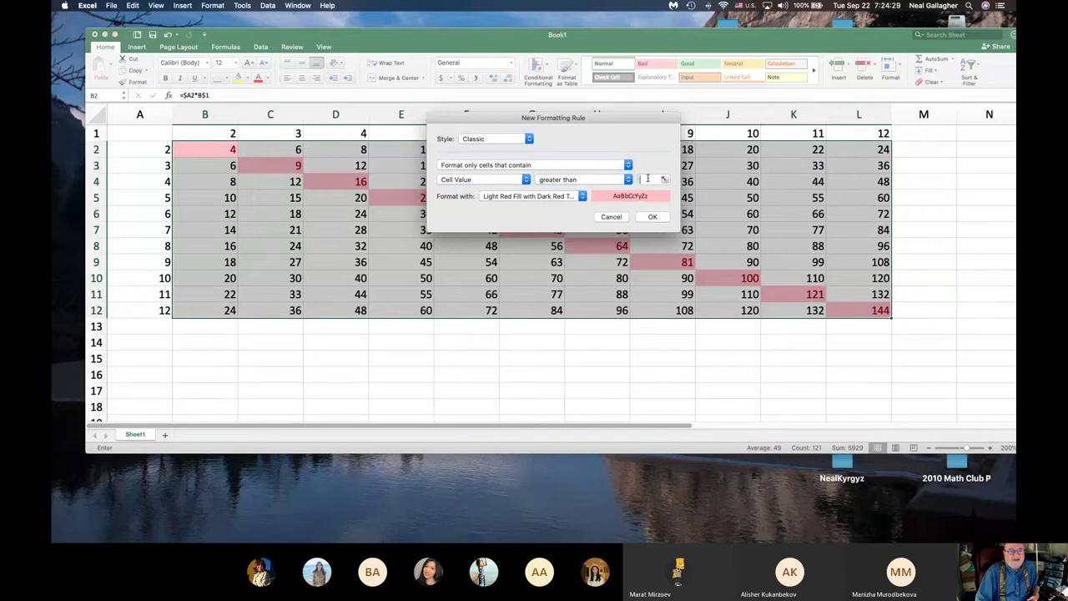
{"action": "type", "text": "=1"}
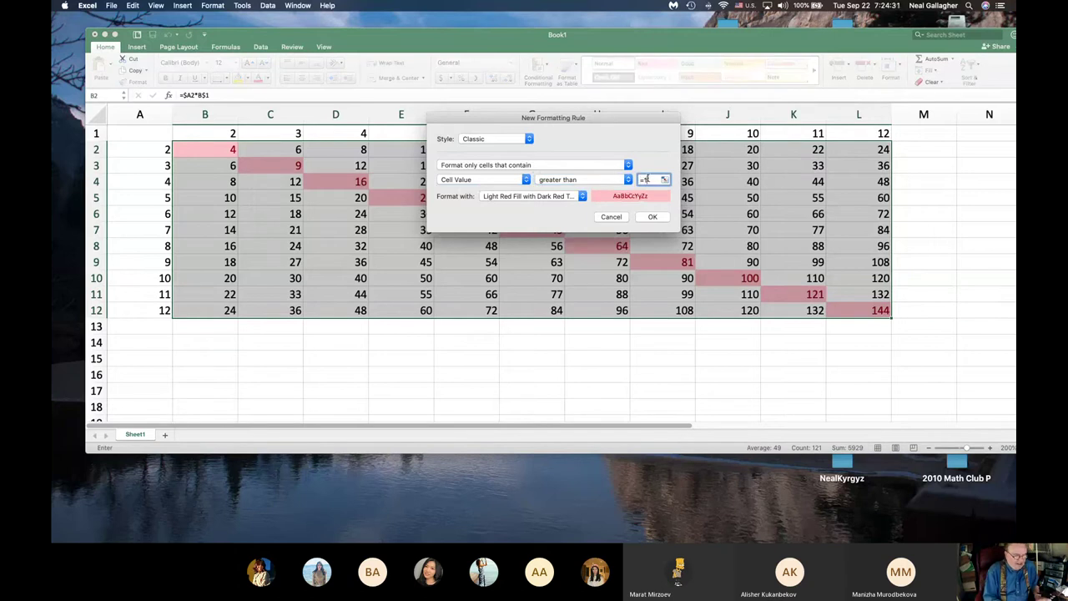
{"action": "type", "text": "500"}
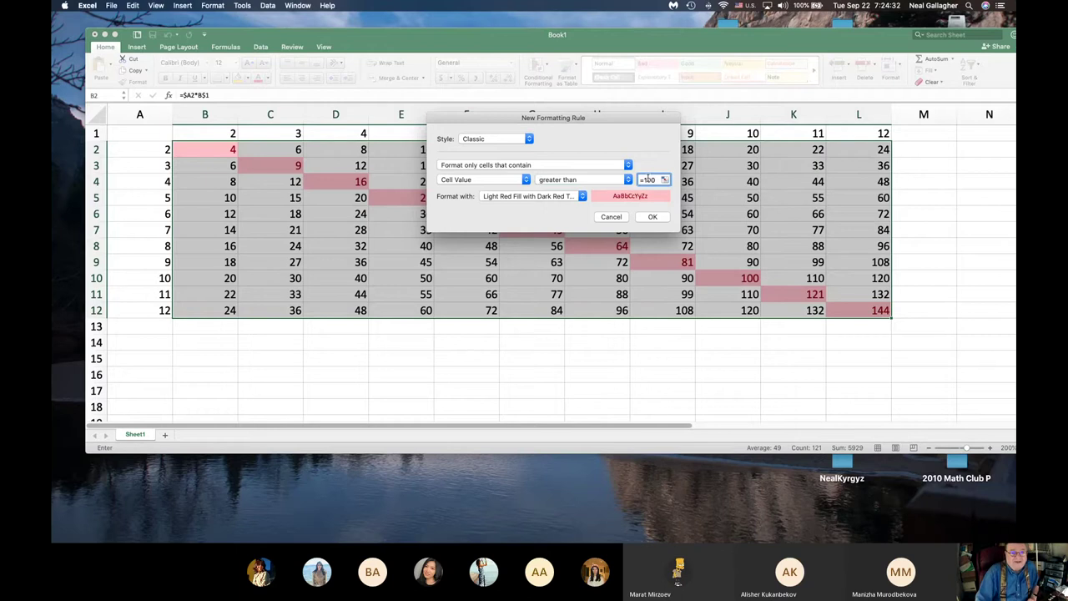
{"action": "left_click", "coordinate": [656, 217]}
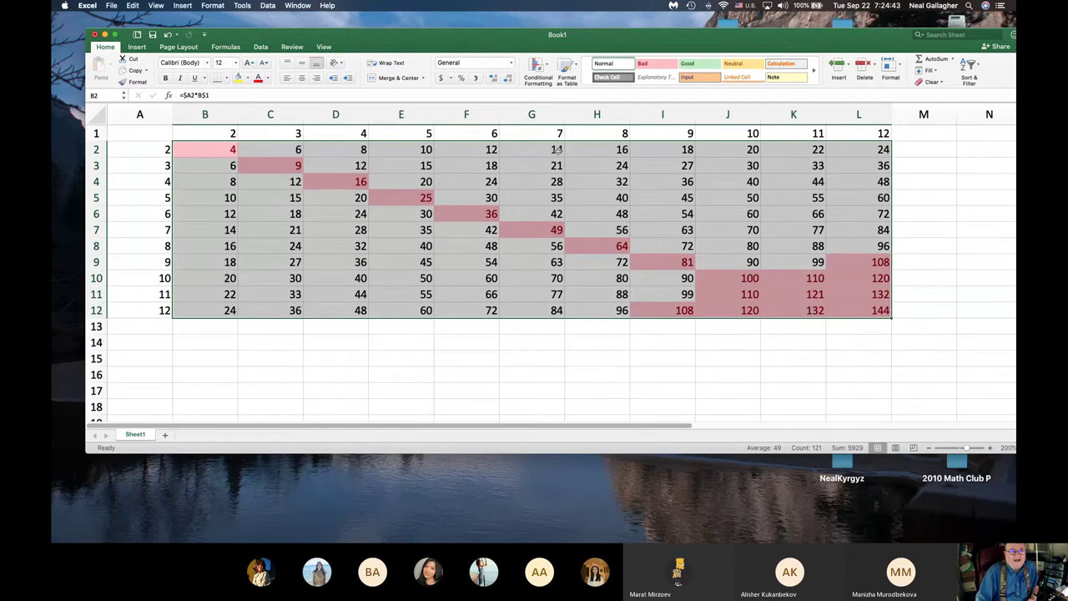
Step: Change the format of the Cell Value = ROW()*ROW() rule to a yellow fill with dark yellow text and apply it
{"action": "left_click", "coordinate": [546, 65]}
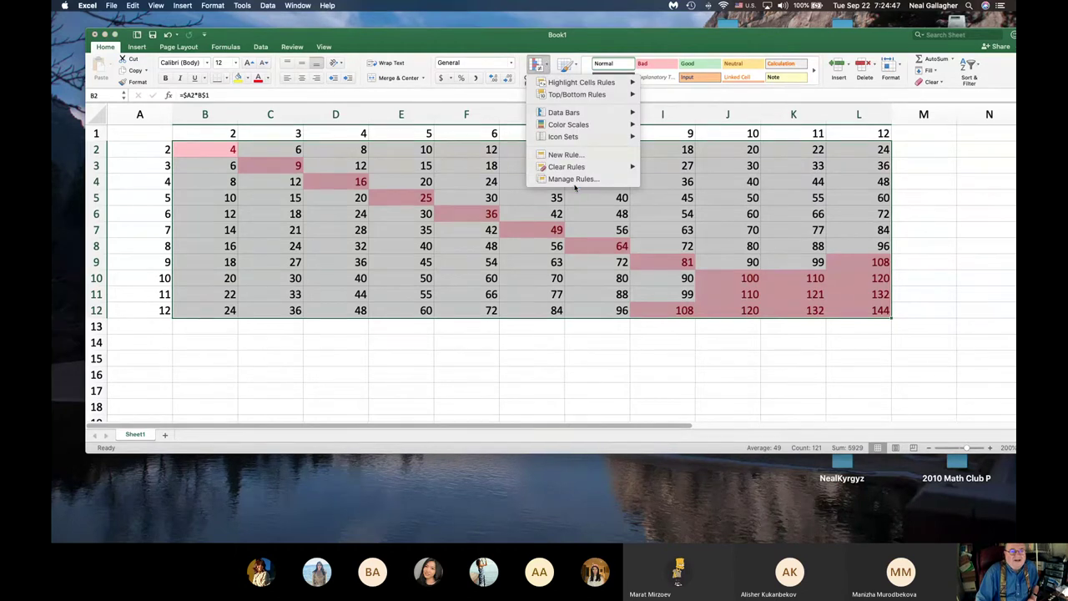
{"action": "left_click", "coordinate": [573, 179]}
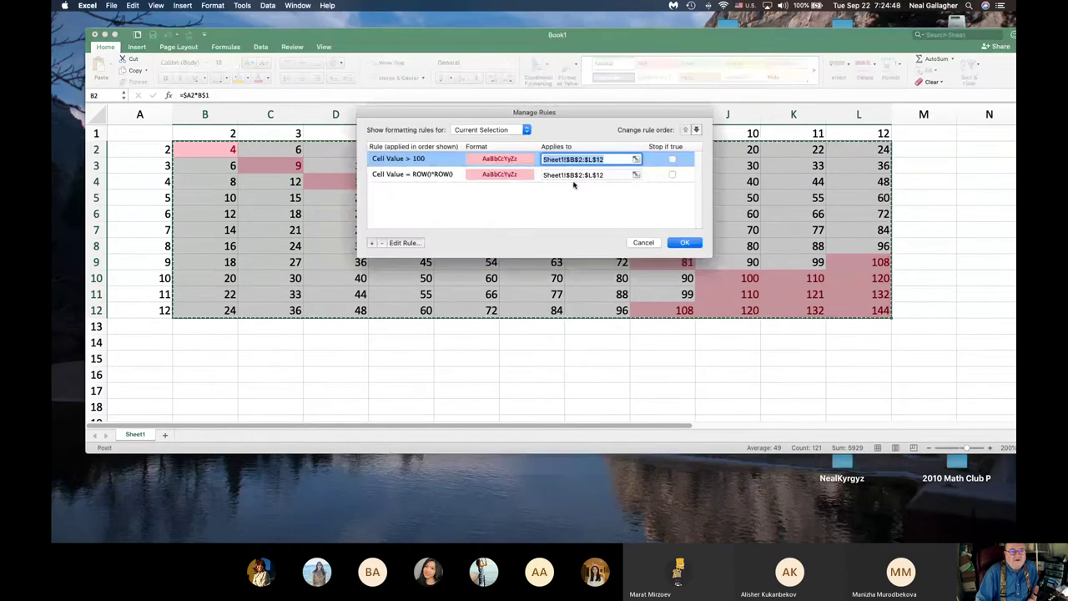
{"action": "left_click", "coordinate": [518, 175]}
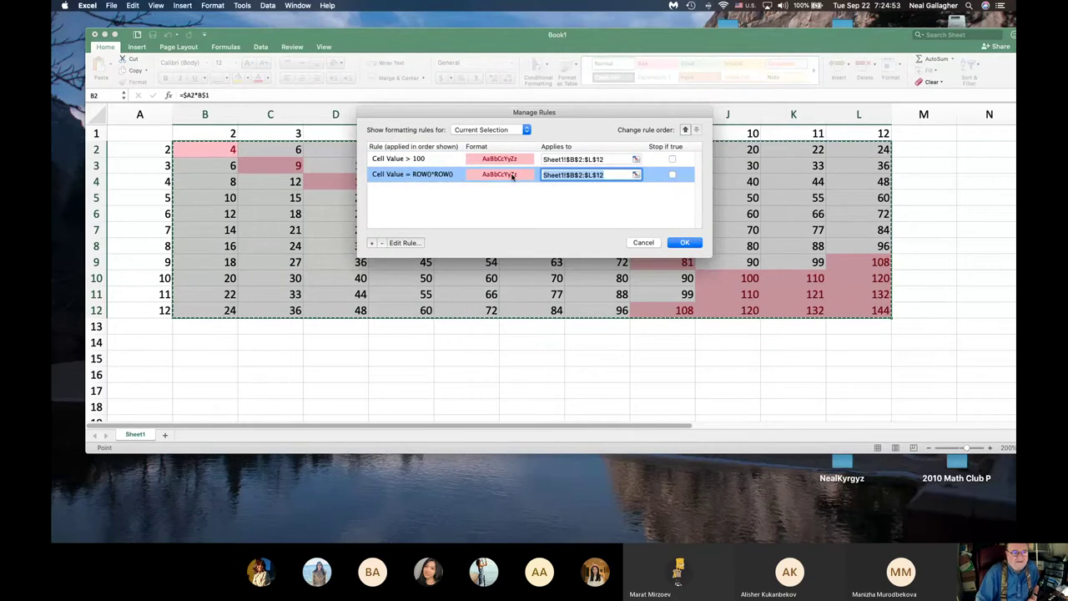
{"action": "left_click", "coordinate": [401, 243]}
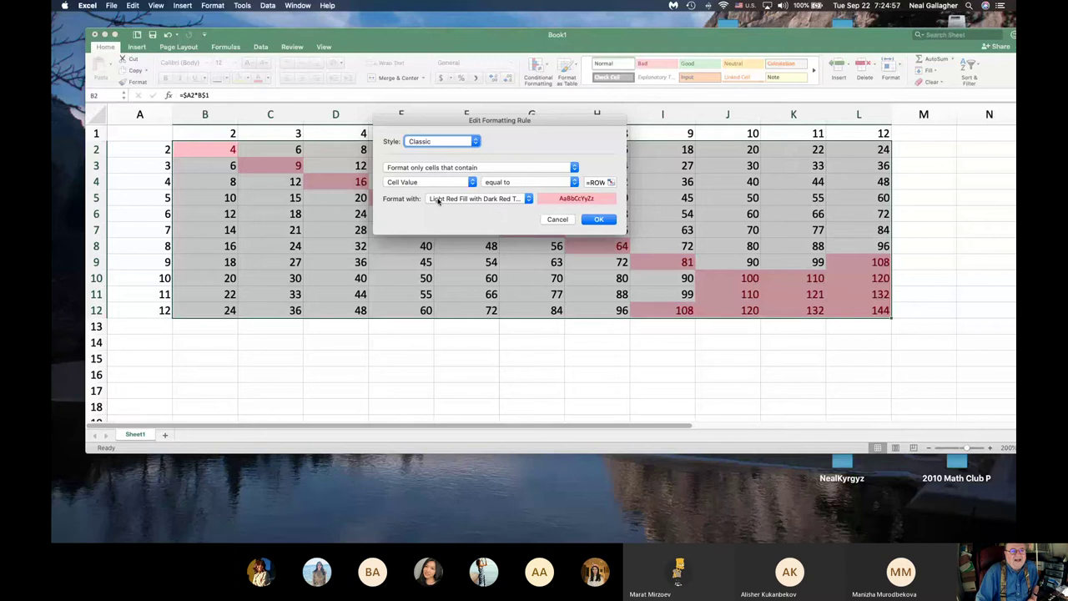
{"action": "left_click", "coordinate": [510, 199]}
{"action": "left_click", "coordinate": [521, 210]}
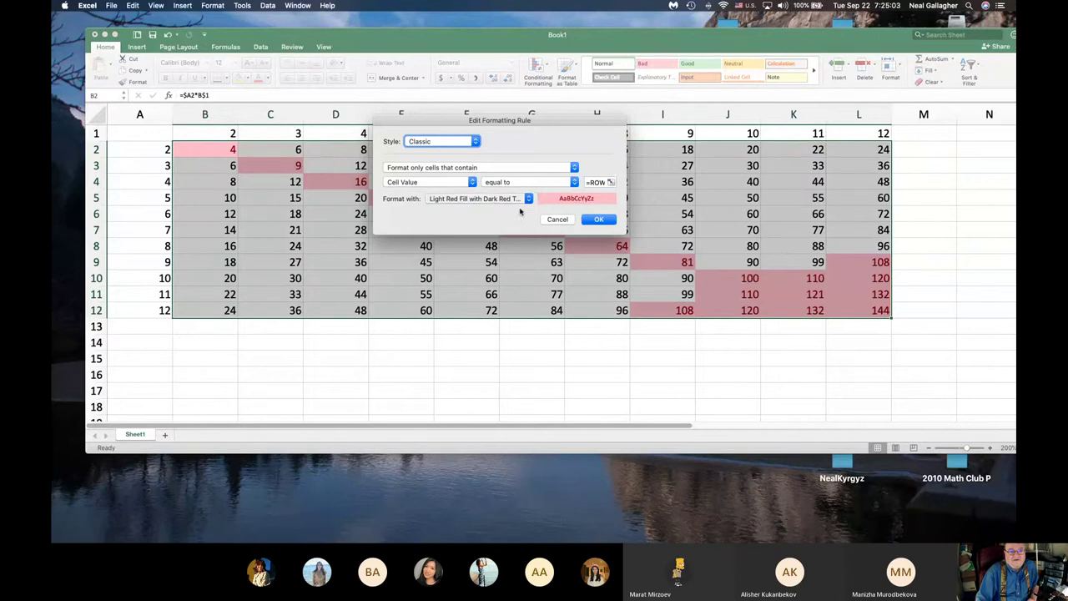
{"action": "left_click", "coordinate": [597, 219]}
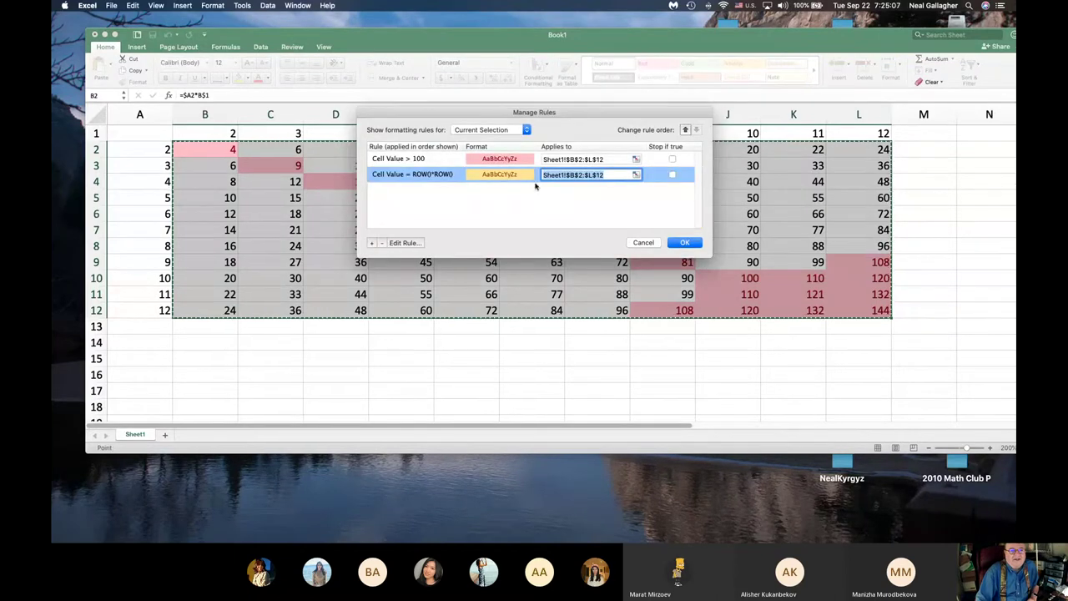
{"action": "left_click", "coordinate": [686, 243]}
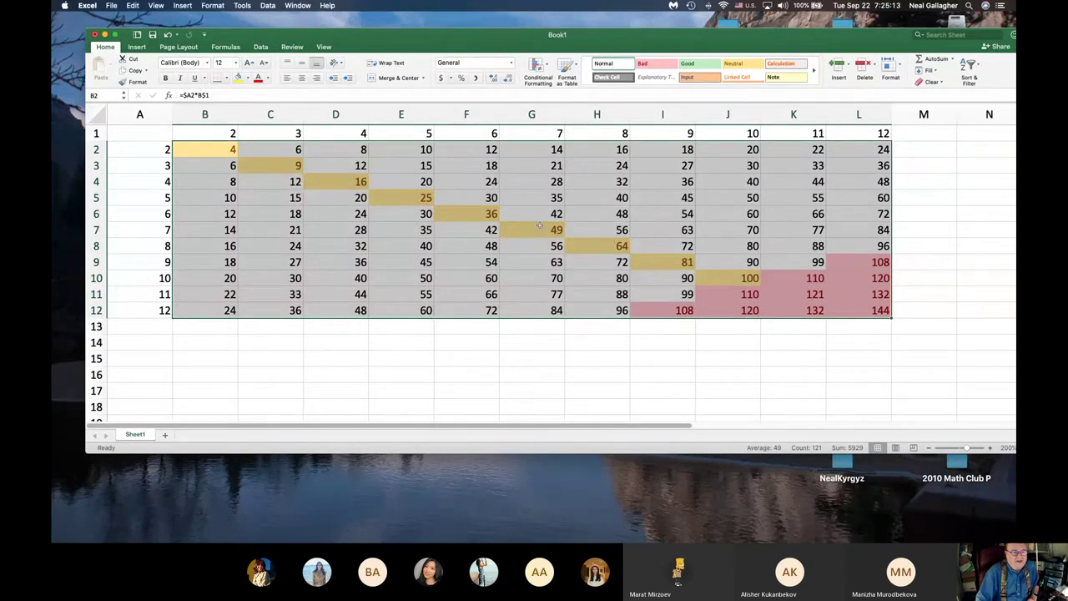
Step: Review the order of the table's conditional formatting rules, and close the rule manager without changes
{"action": "left_click", "coordinate": [548, 68]}
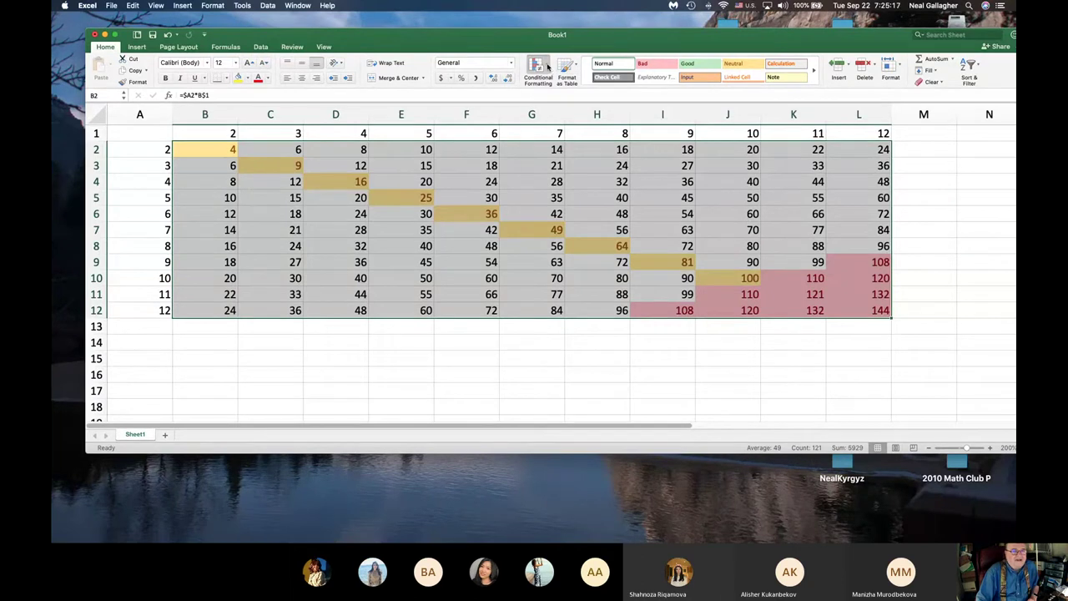
{"action": "left_click", "coordinate": [556, 180]}
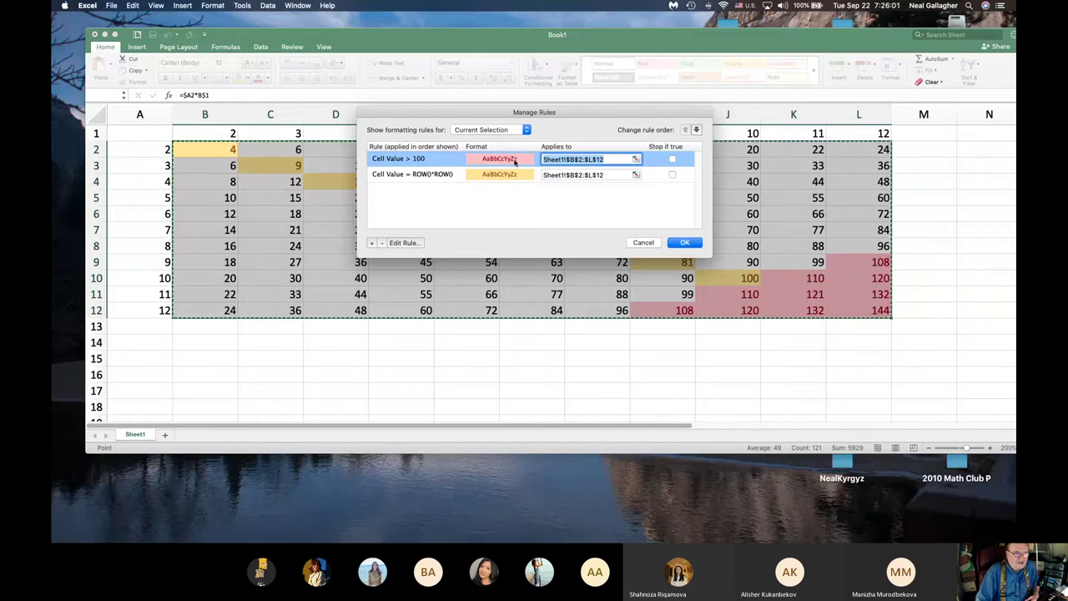
{"action": "left_click", "coordinate": [644, 242]}
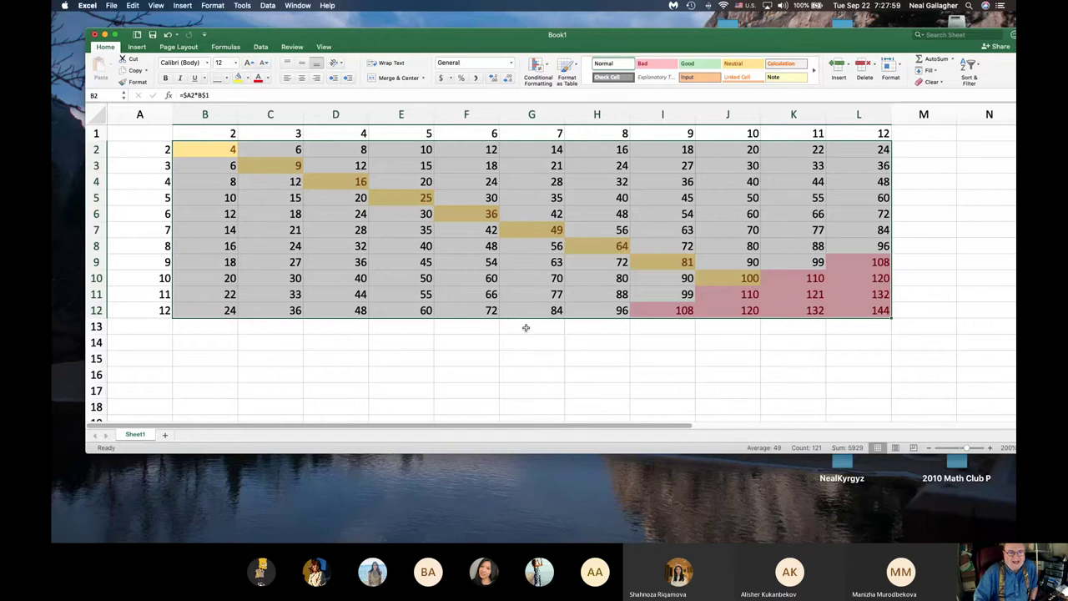
Step: Deselect the table and examine the mixed-reference formulas in column B and C cells such as B4, B5, C5, C6 and C7
{"action": "left_click", "coordinate": [526, 329]}
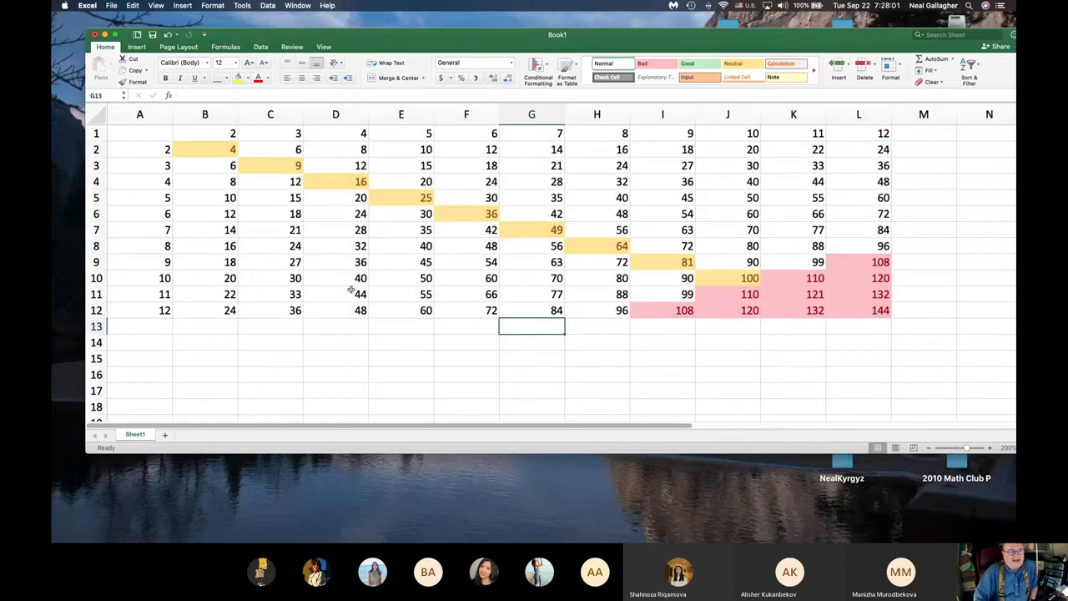
{"action": "left_click", "coordinate": [195, 94]}
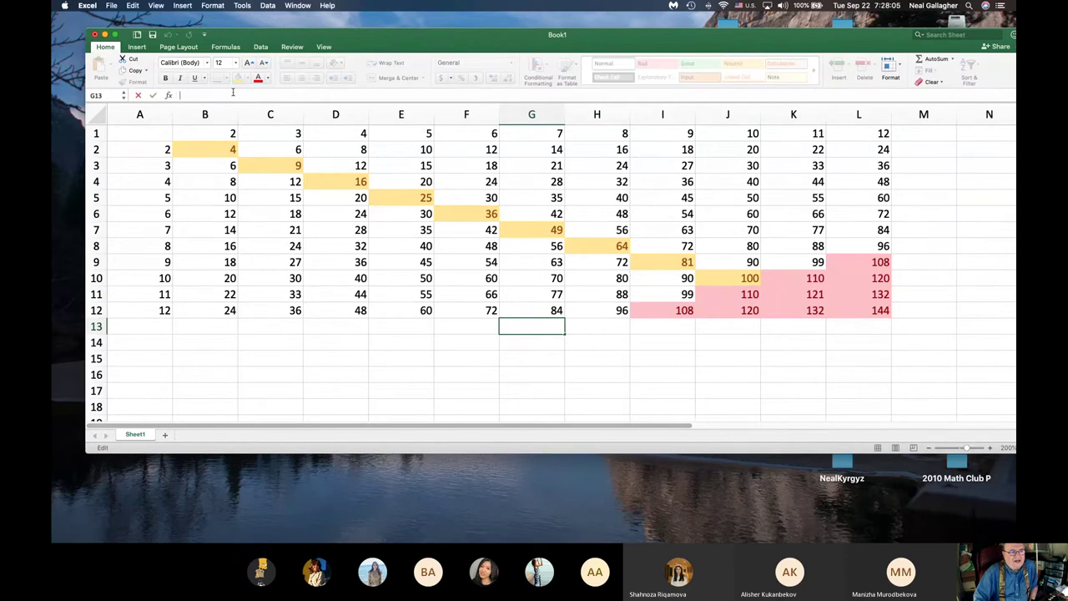
{"action": "left_click", "coordinate": [227, 181]}
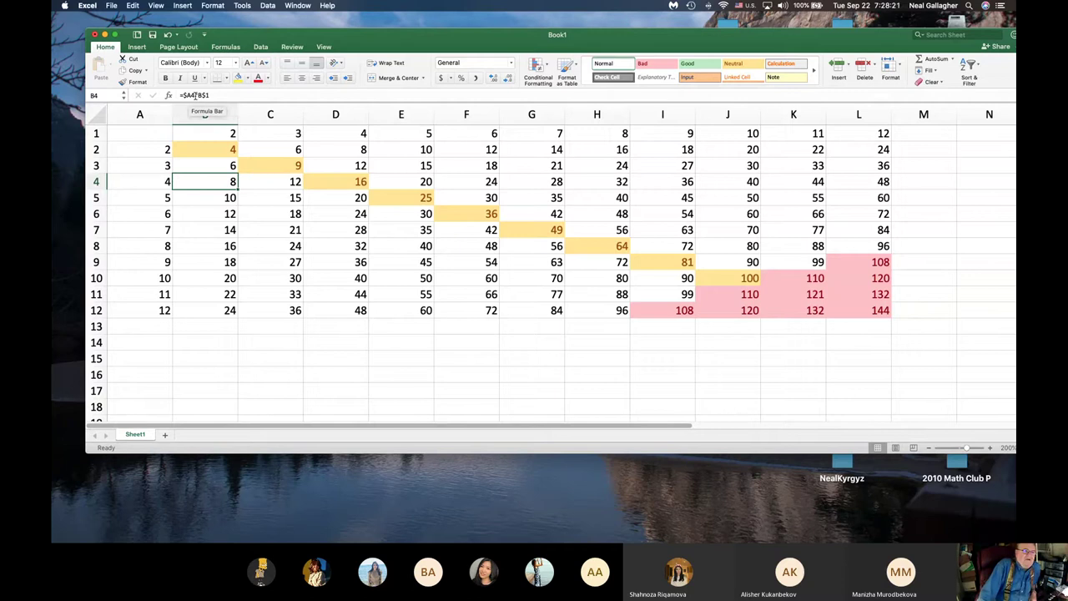
{"action": "left_click", "coordinate": [214, 200]}
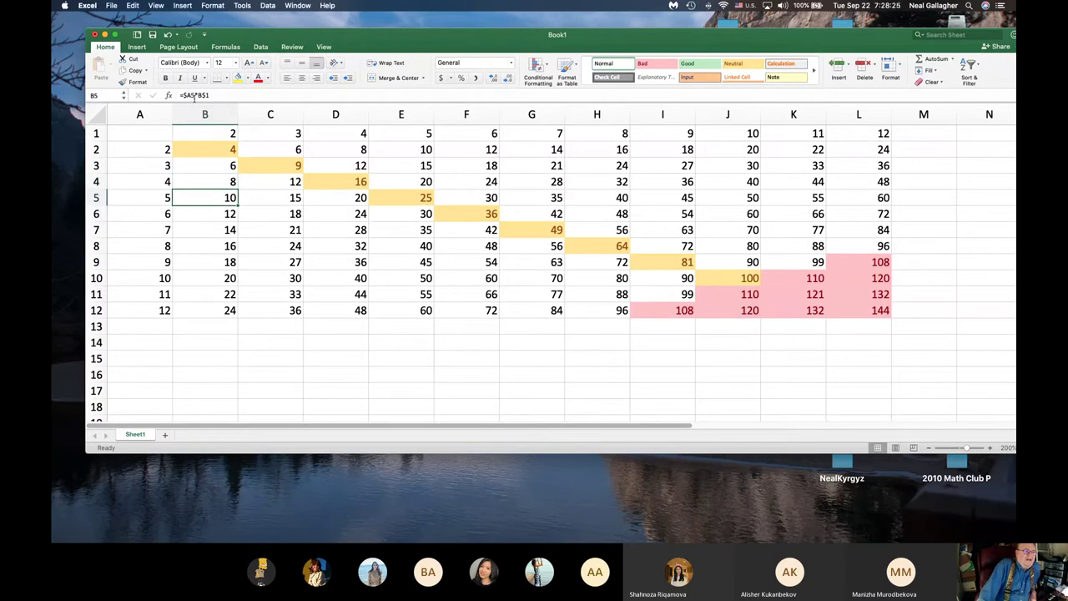
{"action": "left_click", "coordinate": [267, 200]}
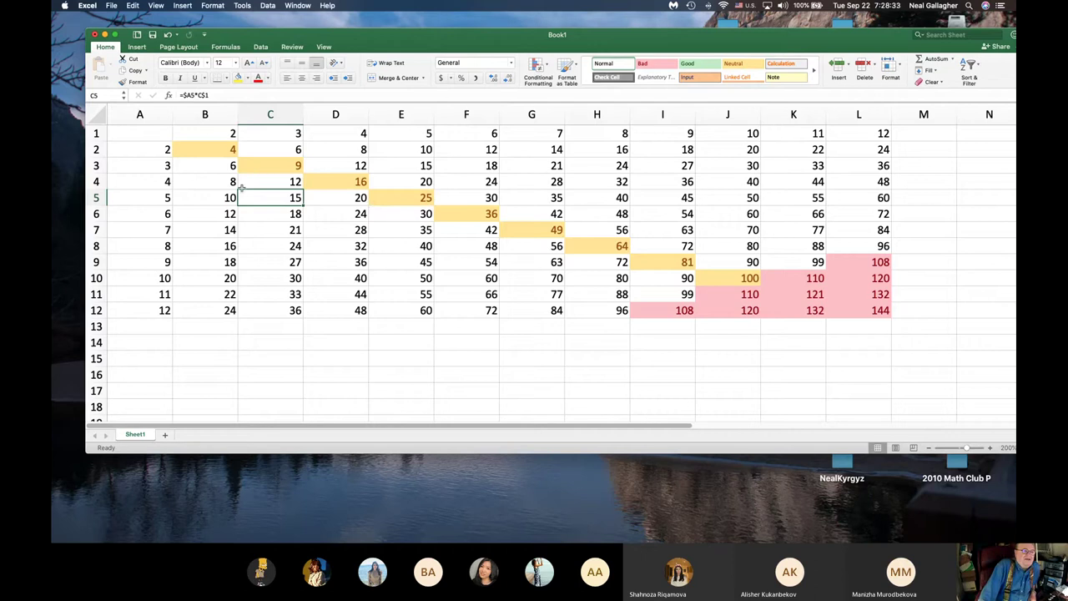
{"action": "left_click", "coordinate": [207, 183]}
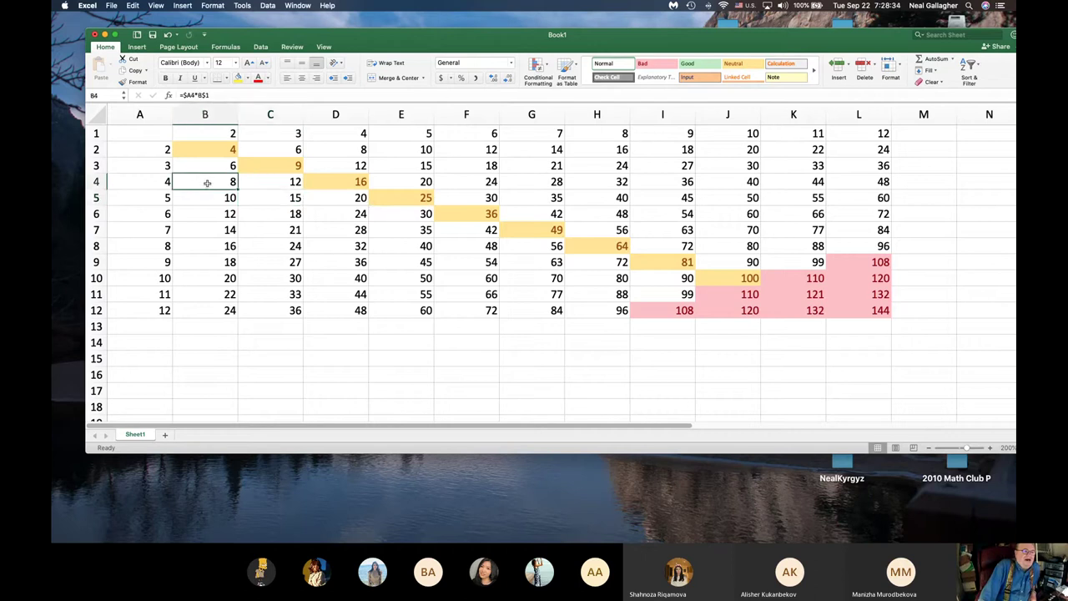
{"action": "left_click", "coordinate": [280, 188]}
{"action": "left_click", "coordinate": [278, 216]}
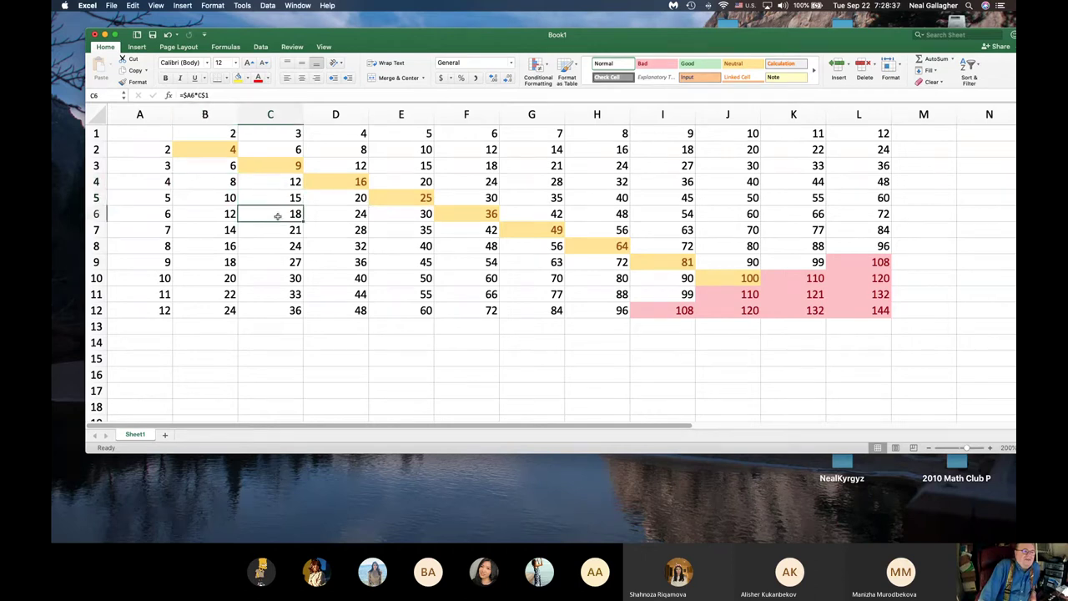
{"action": "left_click", "coordinate": [278, 235]}
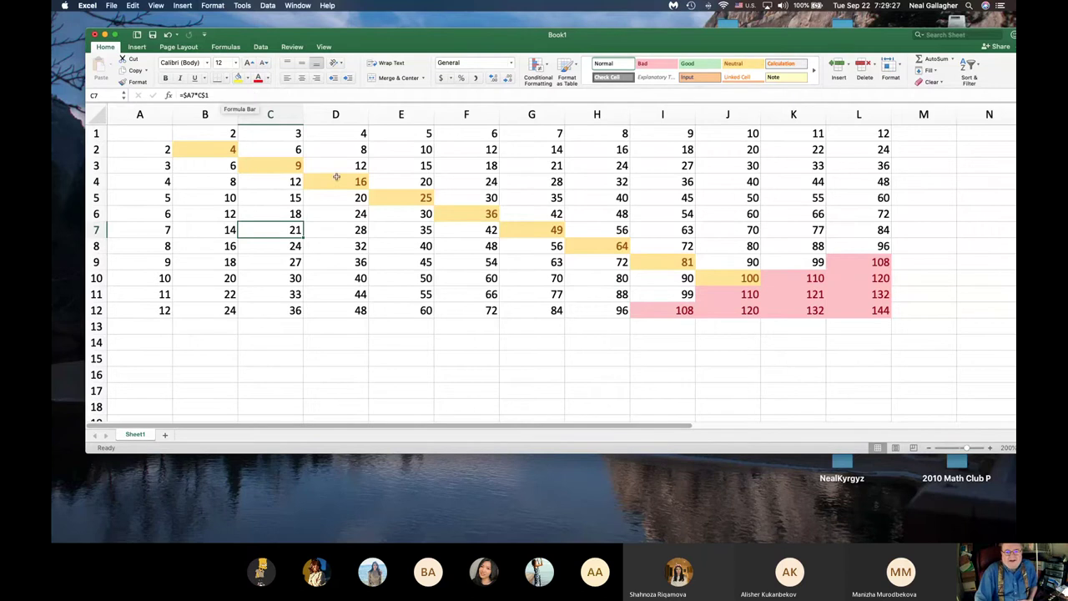
Step: Move the Book1 window aside, switch to the ComputerScienceforPoets.pages syllabus in Pages, and go to its beginning
{"action": "left_click_drag", "start_coordinate": [692, 36], "coordinate": [658, 20]}
{"action": "mouse_move", "coordinate": [793, 538]}
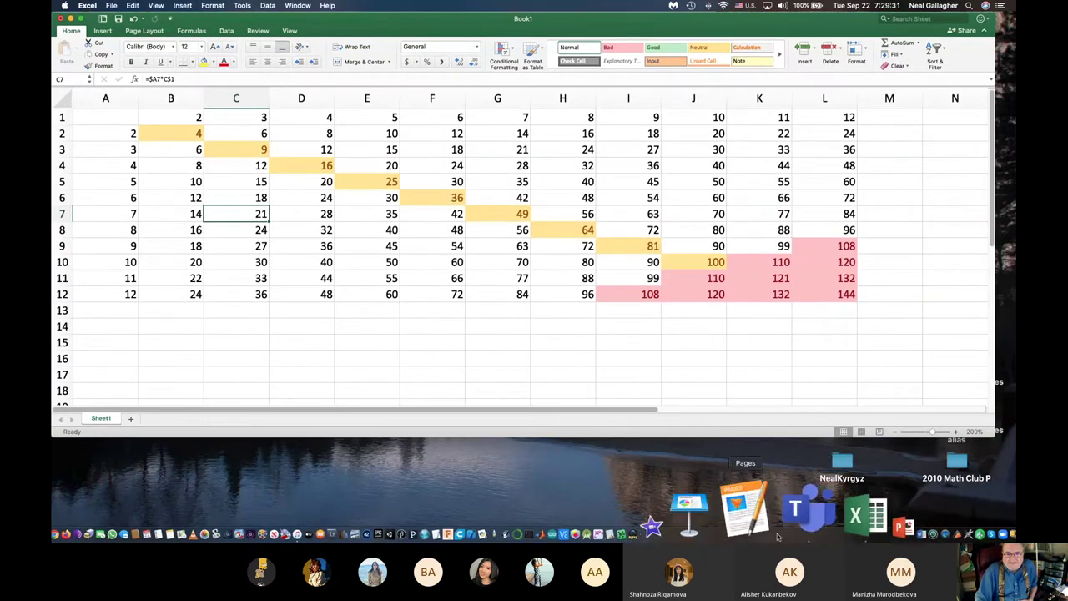
{"action": "left_click", "coordinate": [768, 511]}
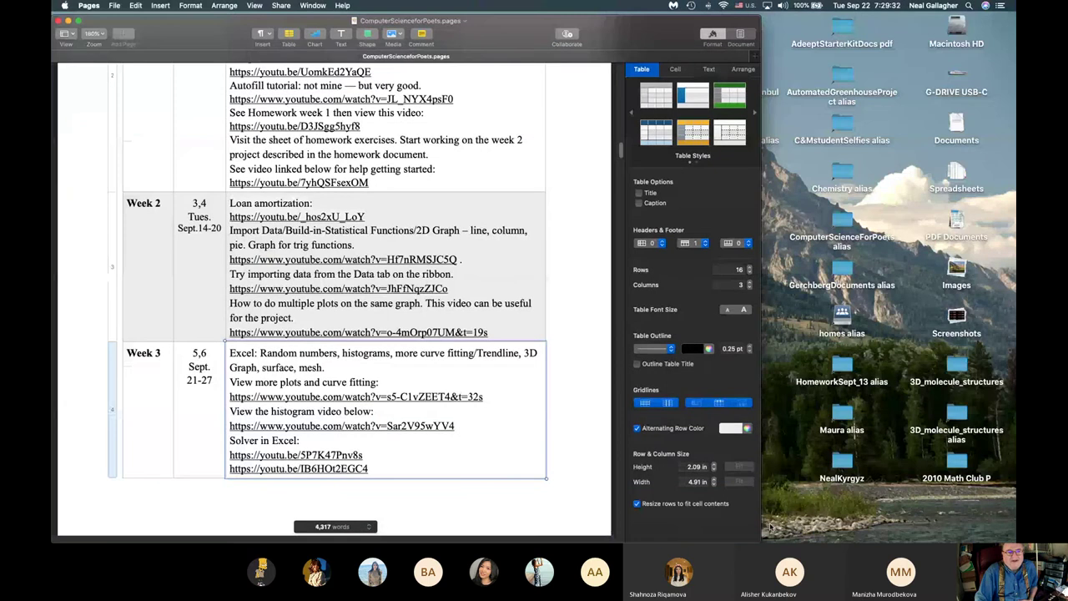
{"action": "scroll", "coordinate": [420, 363], "scroll_direction": "up", "scroll_amount": 20}
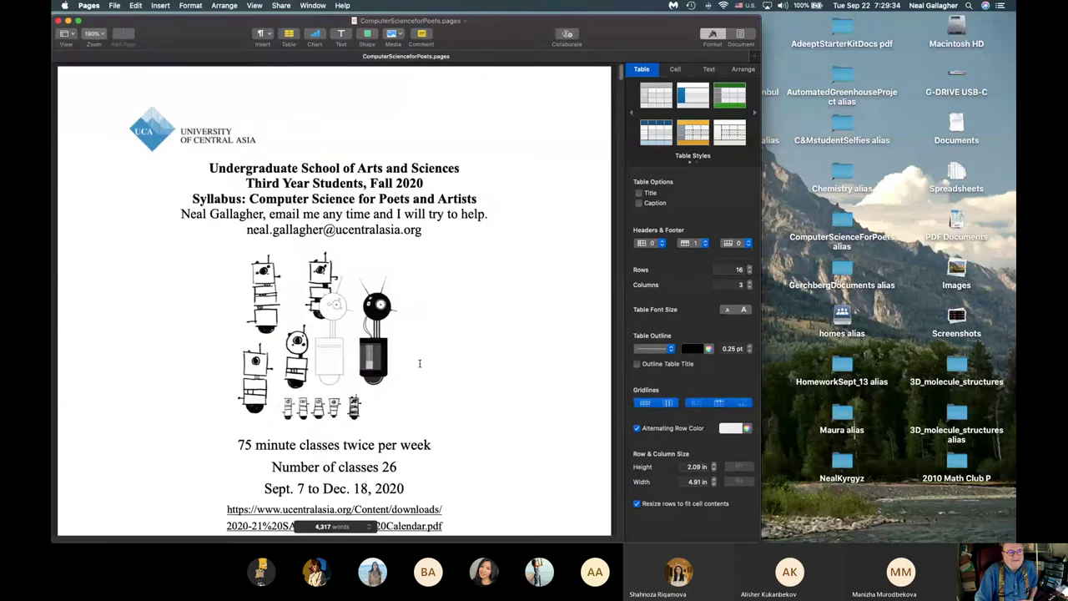
Step: Examine the Week 1 to Week 3 topics and video links in the syllabus schedule, ending at the Solver in Excel links
{"action": "scroll", "coordinate": [419, 363], "scroll_direction": "down", "scroll_amount": 15}
{"action": "scroll", "coordinate": [434, 376], "scroll_direction": "down", "scroll_amount": 20}
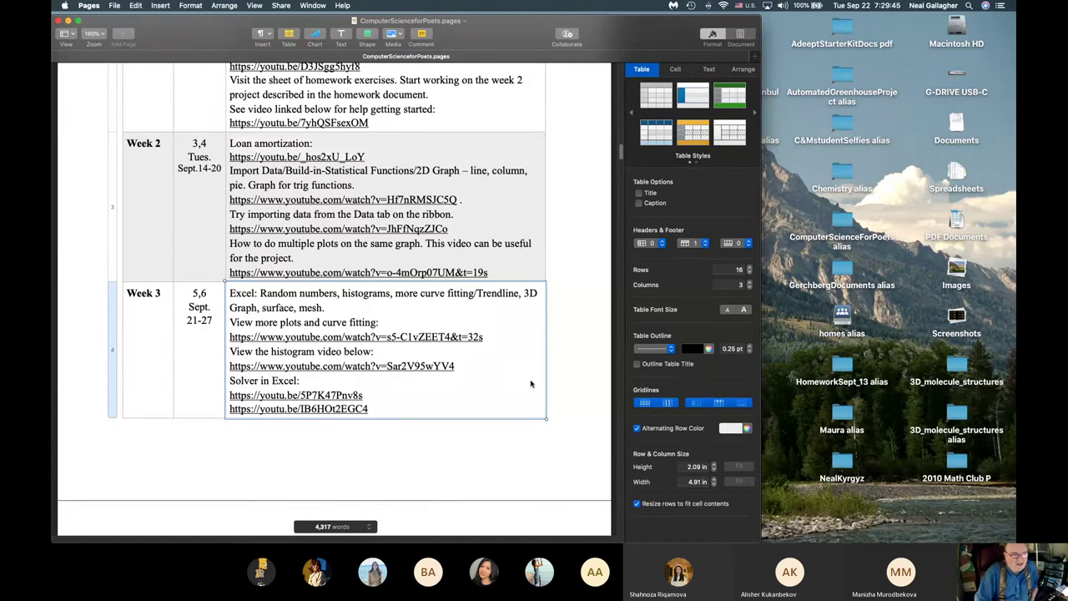
{"action": "scroll", "coordinate": [530, 384], "scroll_direction": "up", "scroll_amount": 3}
{"action": "scroll", "coordinate": [530, 384], "scroll_direction": "up", "scroll_amount": 3}
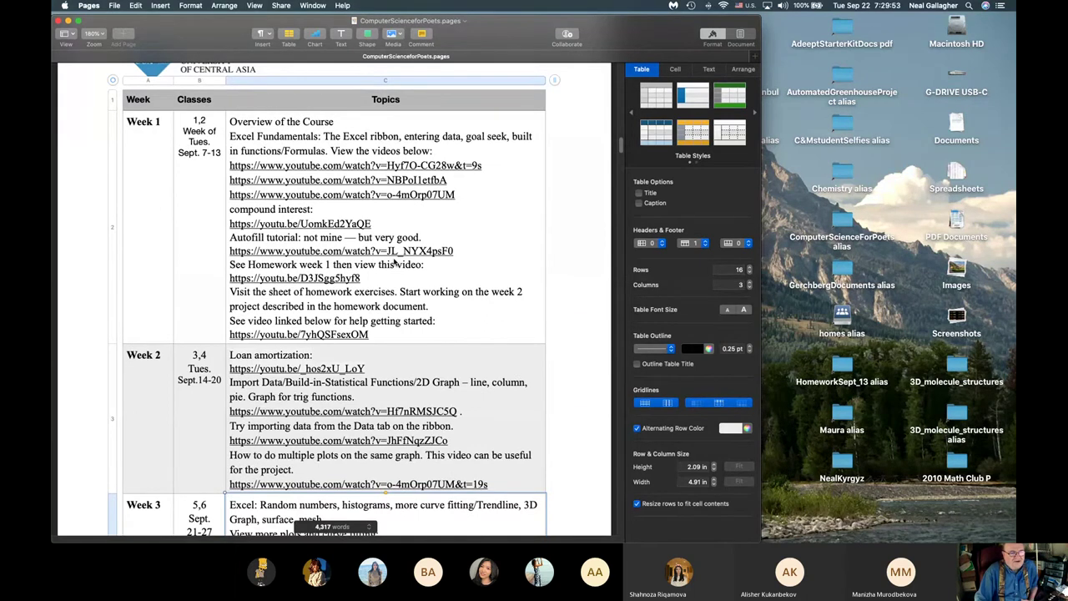
{"action": "scroll", "coordinate": [395, 262], "scroll_direction": "down", "scroll_amount": 3}
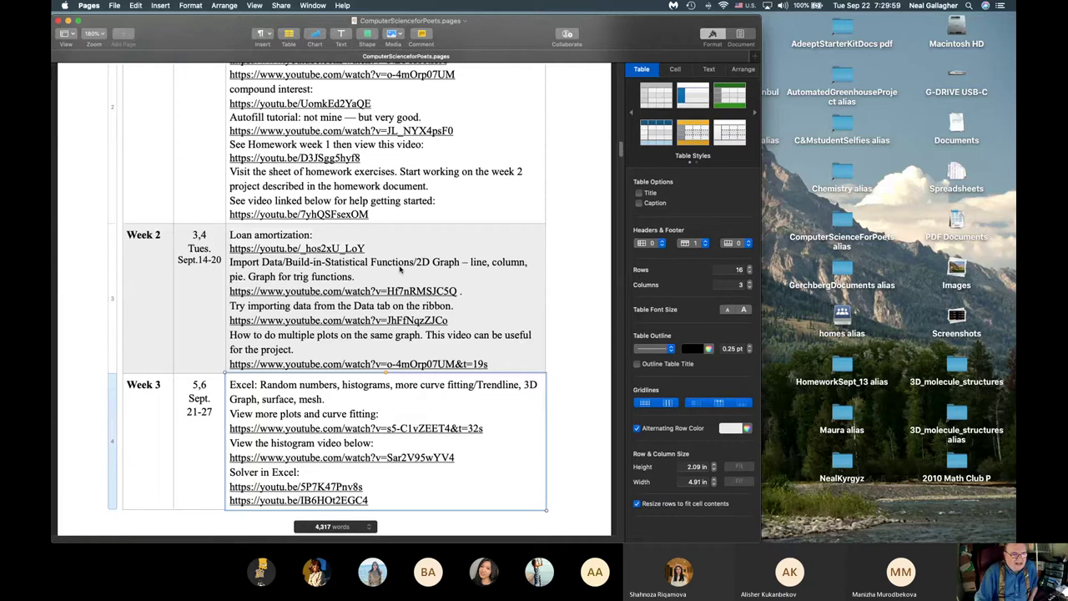
{"action": "scroll", "coordinate": [390, 268], "scroll_direction": "down", "scroll_amount": 3}
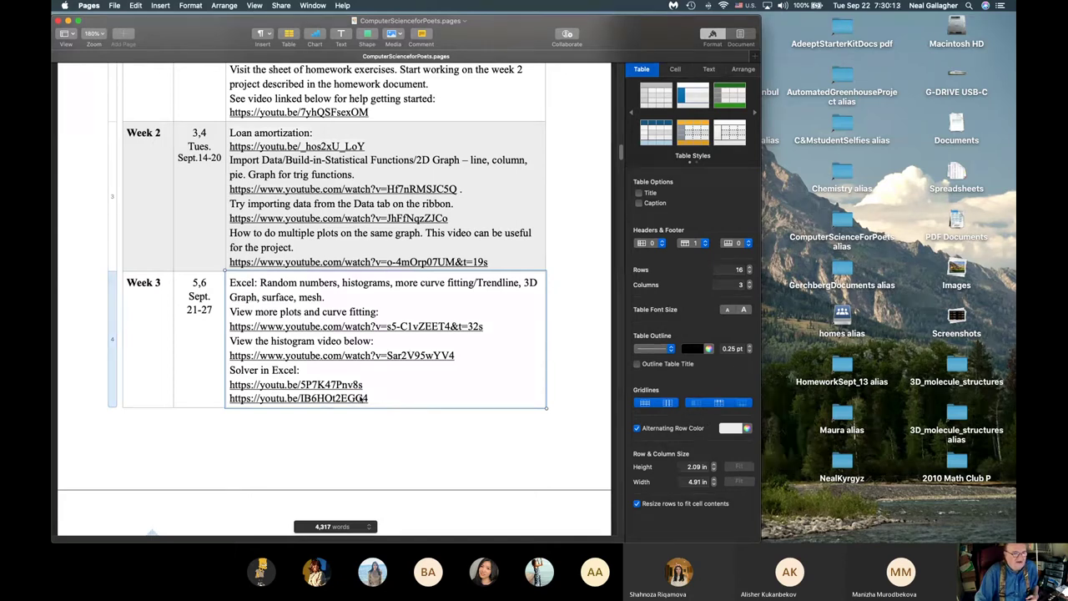
{"action": "scroll", "coordinate": [408, 390], "scroll_direction": "down", "scroll_amount": 3}
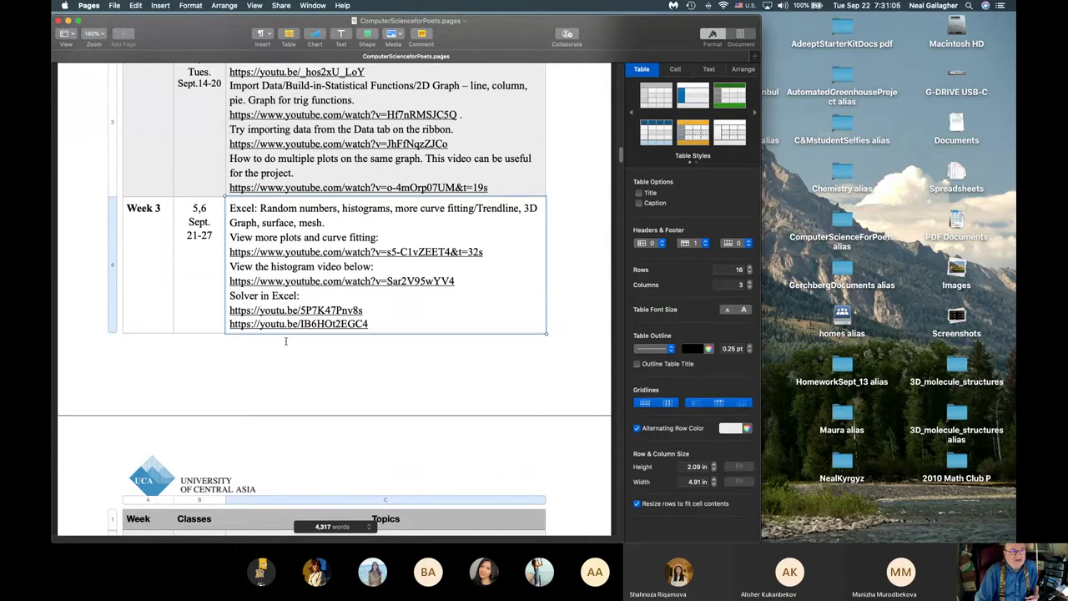
Step: Move the syllabus window aside, then switch to Safari and reposition its window on the desktop
{"action": "left_click_drag", "start_coordinate": [204, 25], "coordinate": [271, 25]}
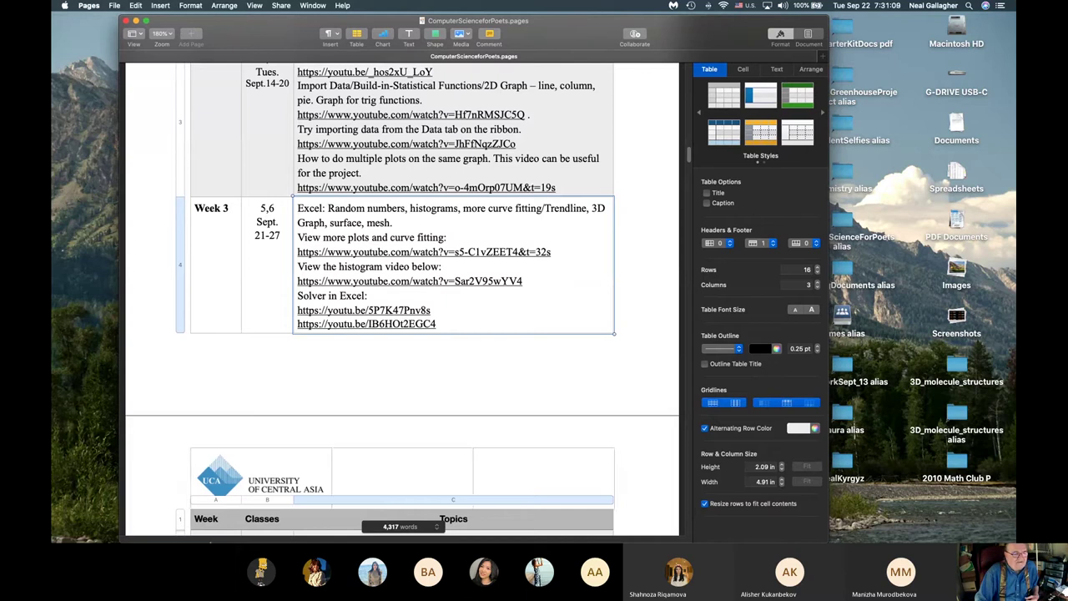
{"action": "mouse_move", "coordinate": [234, 521]}
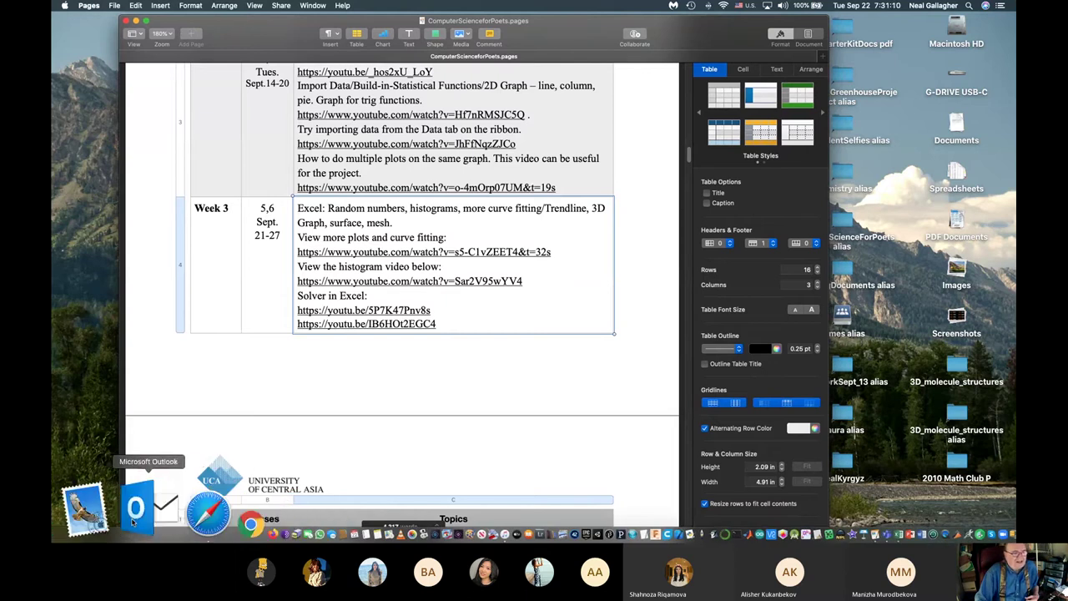
{"action": "left_click", "coordinate": [133, 511]}
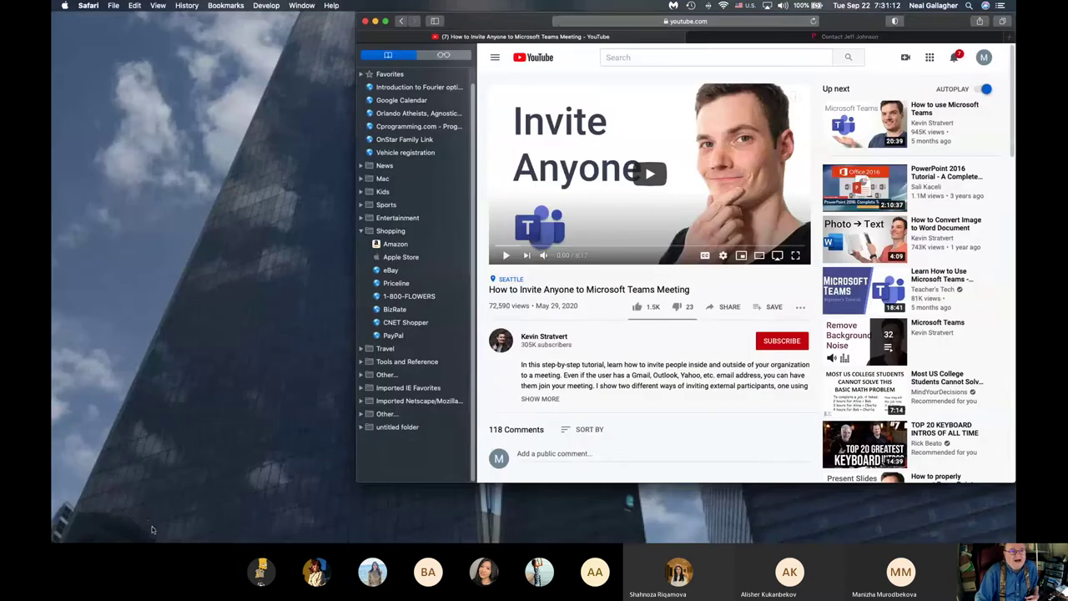
{"action": "left_click_drag", "start_coordinate": [482, 22], "coordinate": [209, 31]}
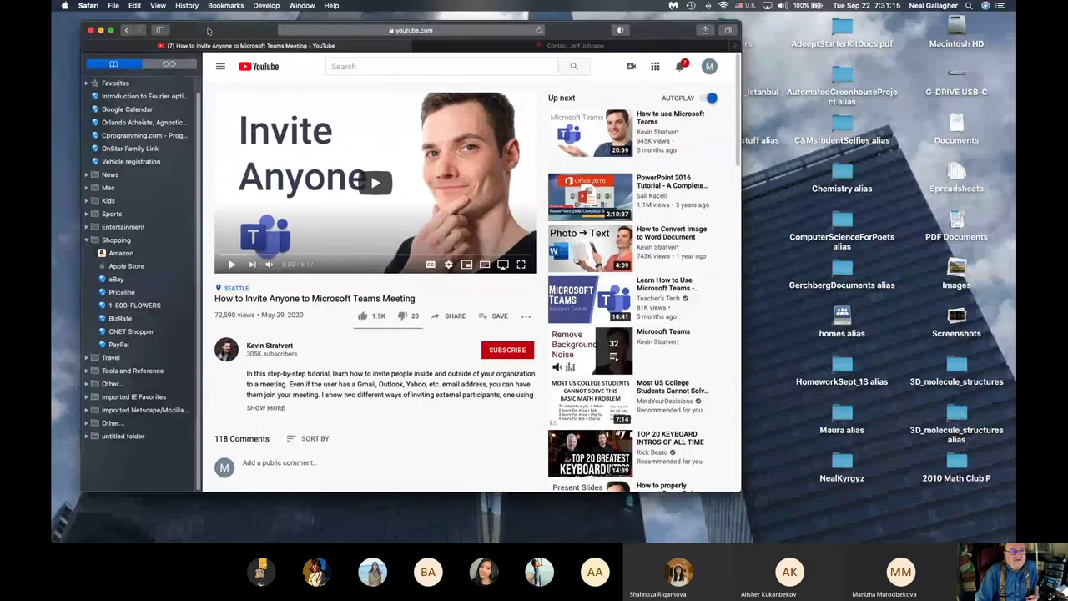
Step: Search Google for "Excel add addins" and look over the first results on adding, removing and installing Excel add-ins
{"action": "left_click", "coordinate": [325, 32]}
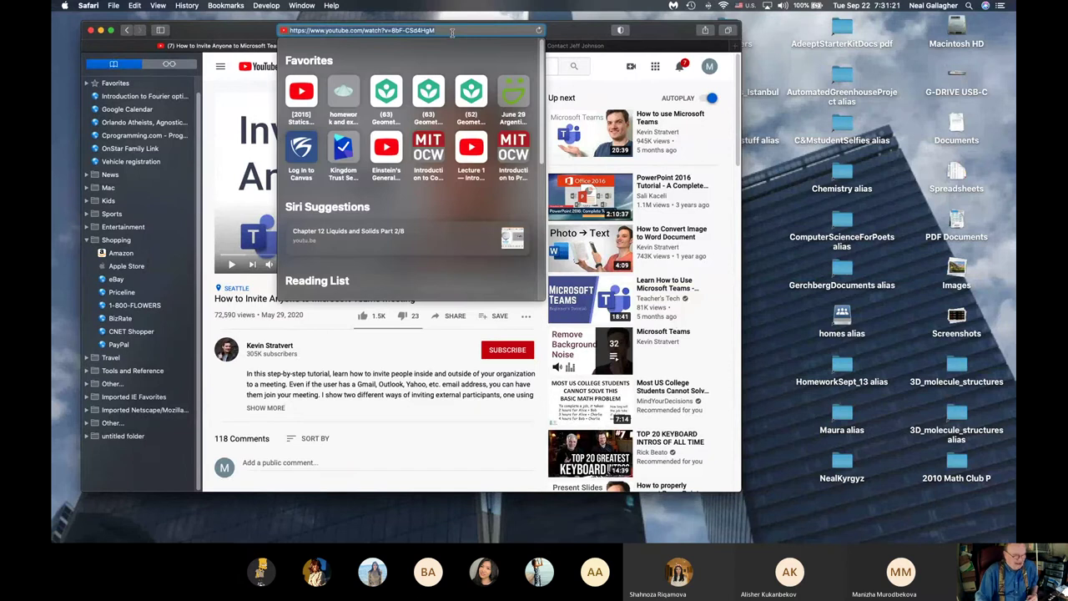
{"action": "type", "text": "E"}
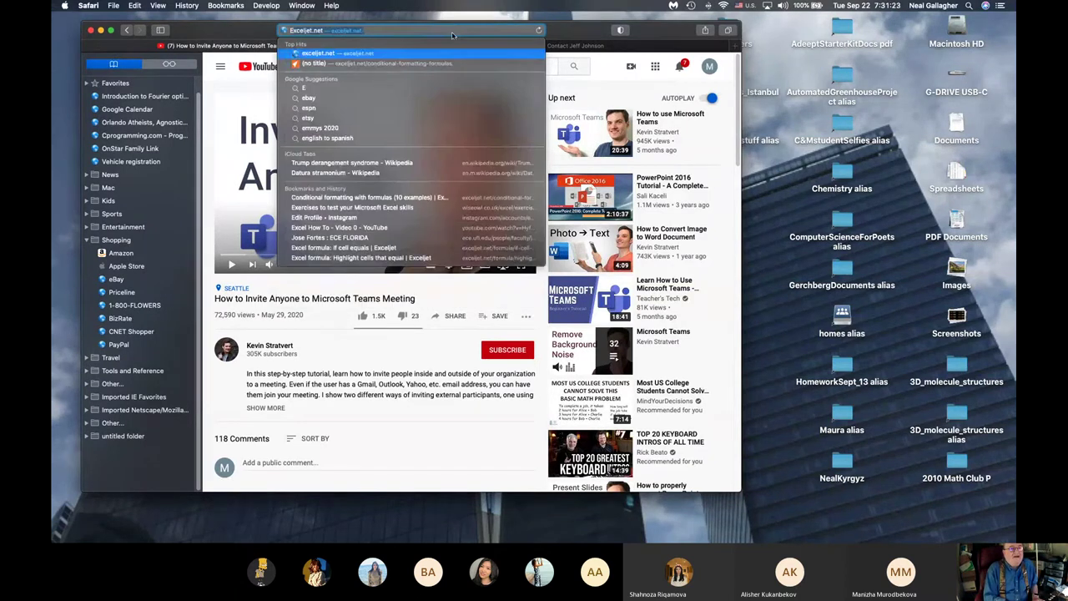
{"action": "type", "text": "xcel"}
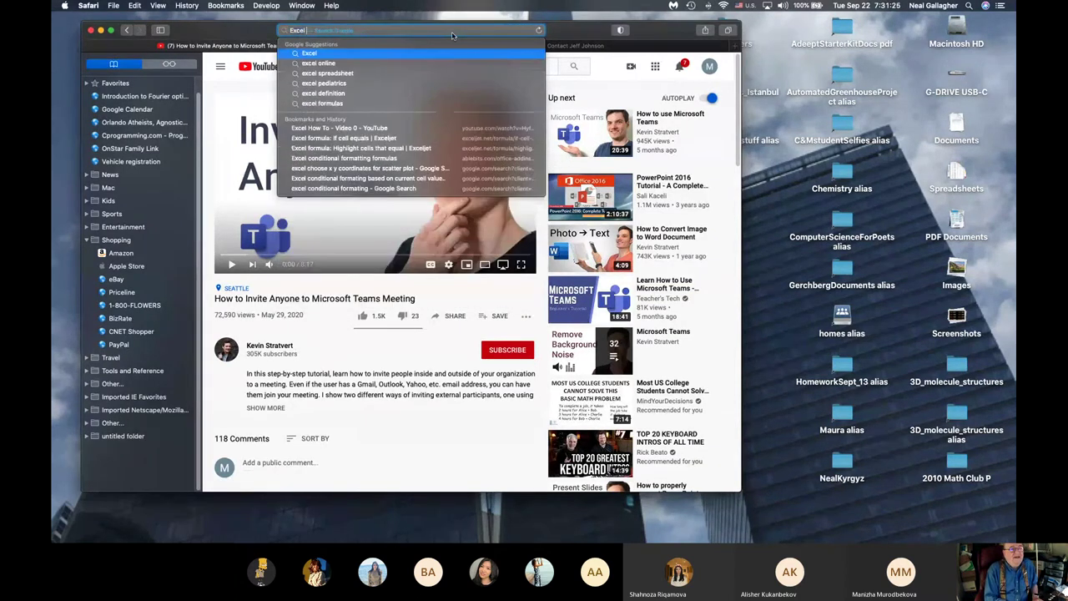
{"action": "type", "text": " add"}
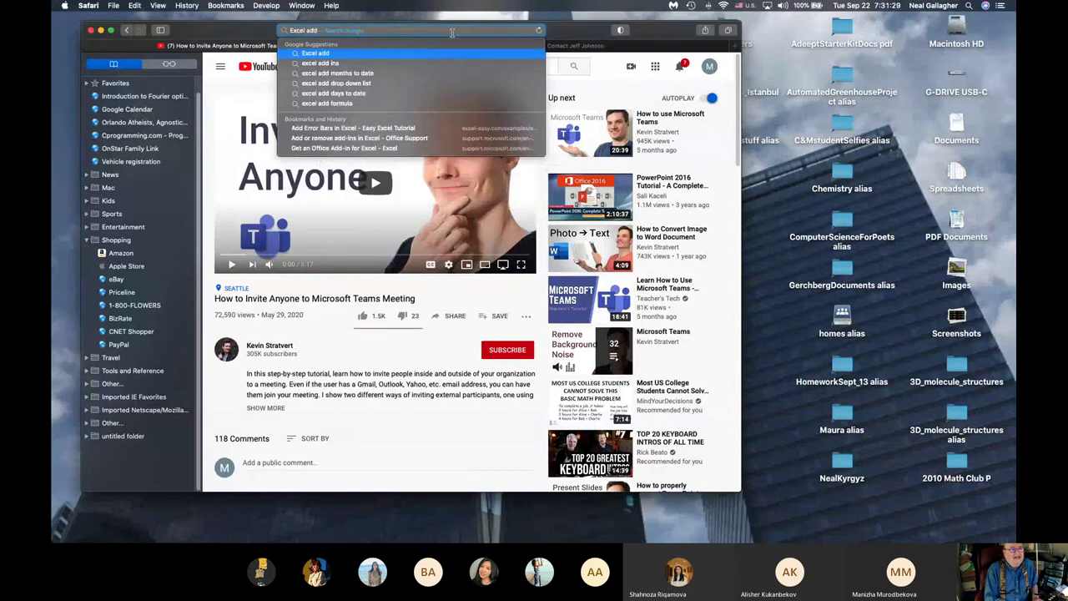
{"action": "type", "text": " ad"}
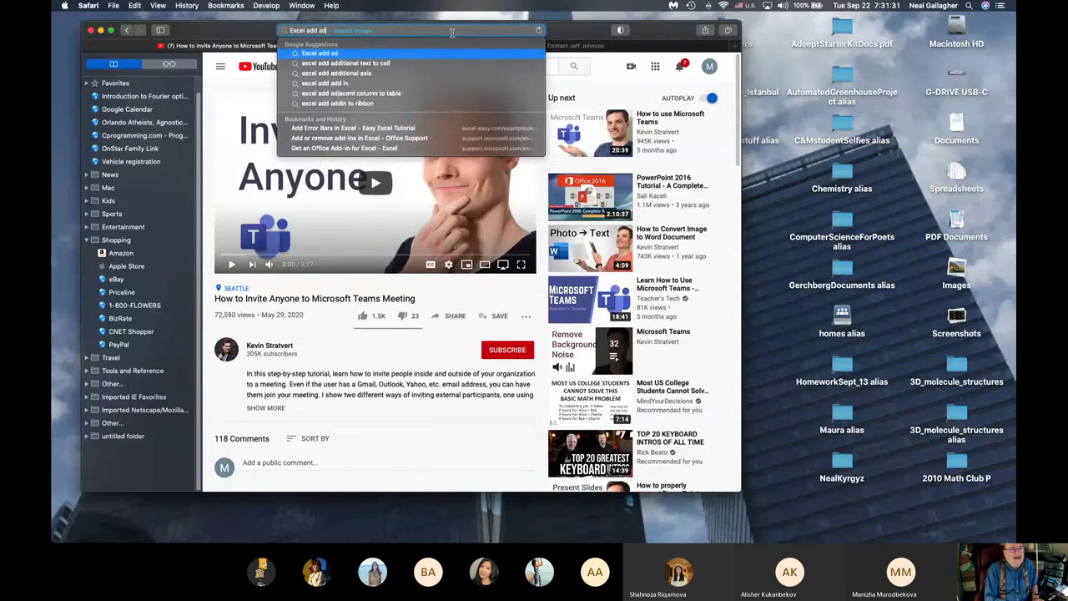
{"action": "type", "text": "dins"}
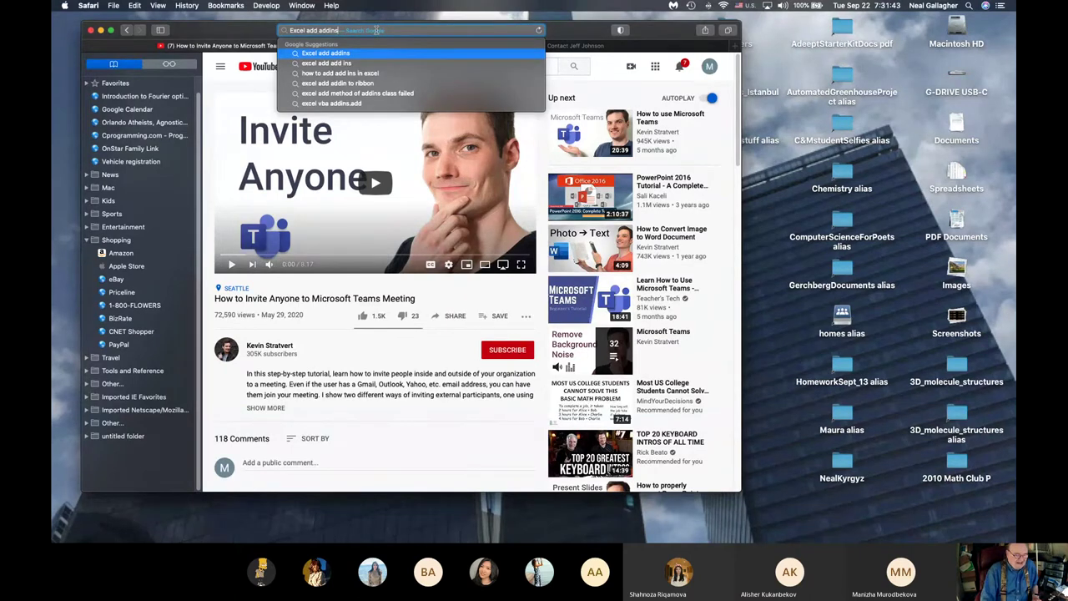
{"action": "key", "text": "Return"}
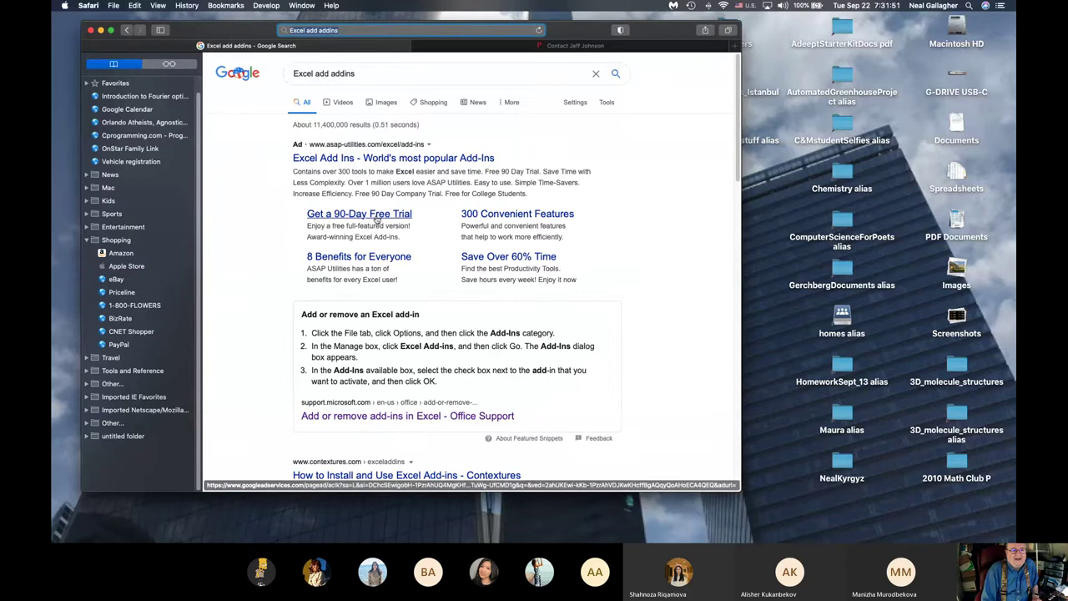
{"action": "scroll", "coordinate": [376, 218], "scroll_direction": "down", "scroll_amount": 2}
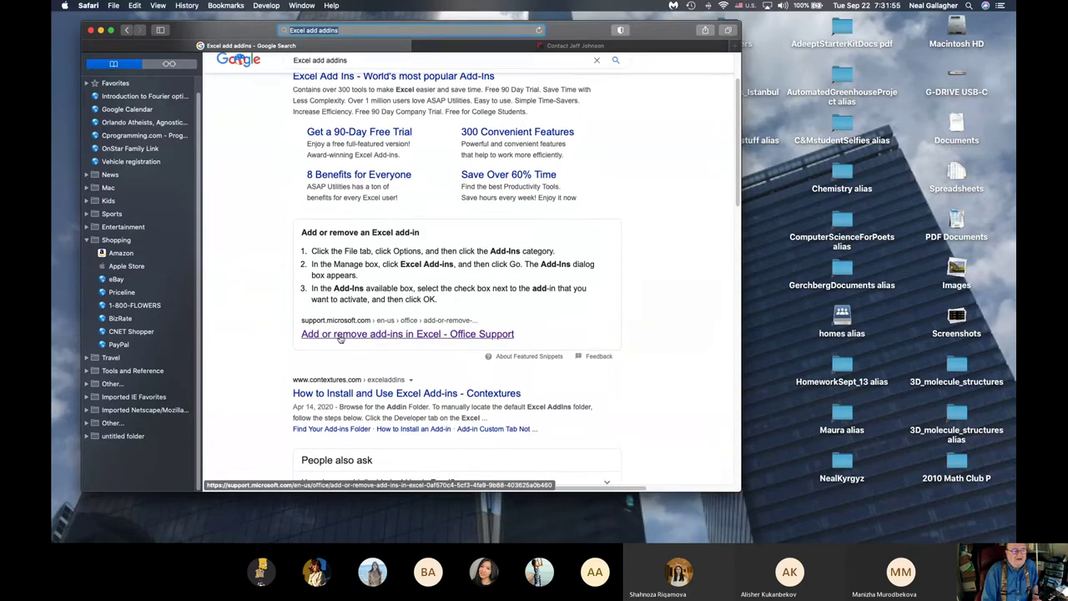
{"action": "scroll", "coordinate": [366, 357], "scroll_direction": "up", "scroll_amount": 2}
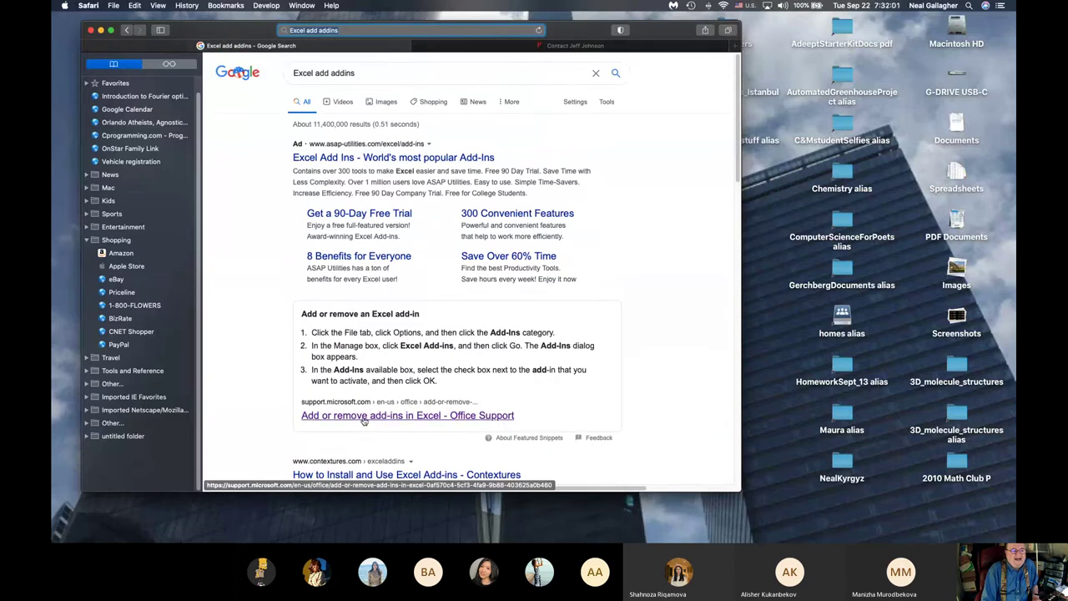
{"action": "scroll", "coordinate": [363, 419], "scroll_direction": "down", "scroll_amount": 2}
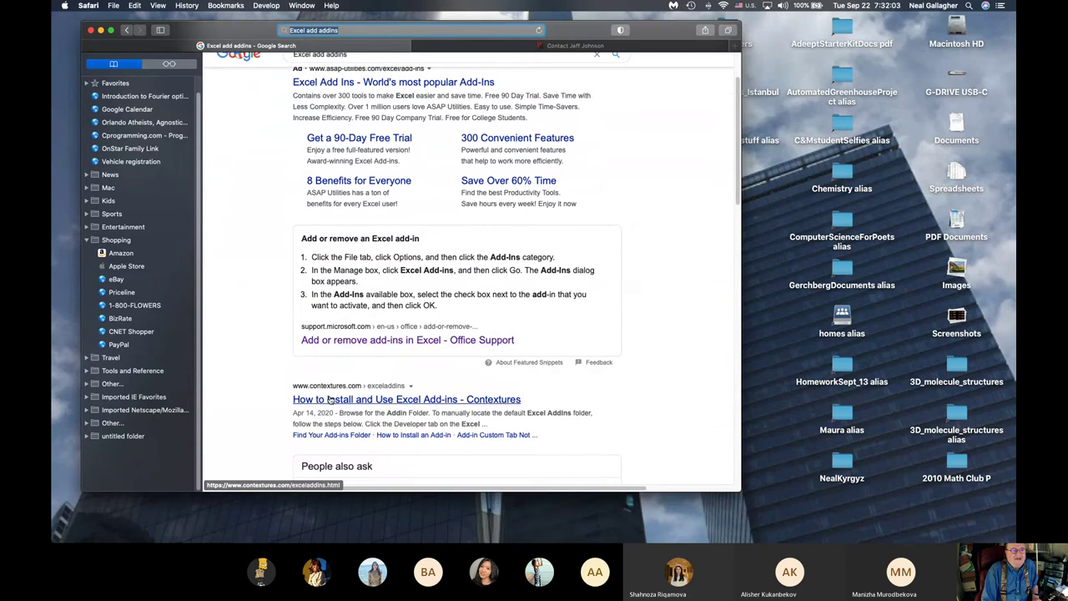
{"action": "scroll", "coordinate": [349, 393], "scroll_direction": "up", "scroll_amount": 2}
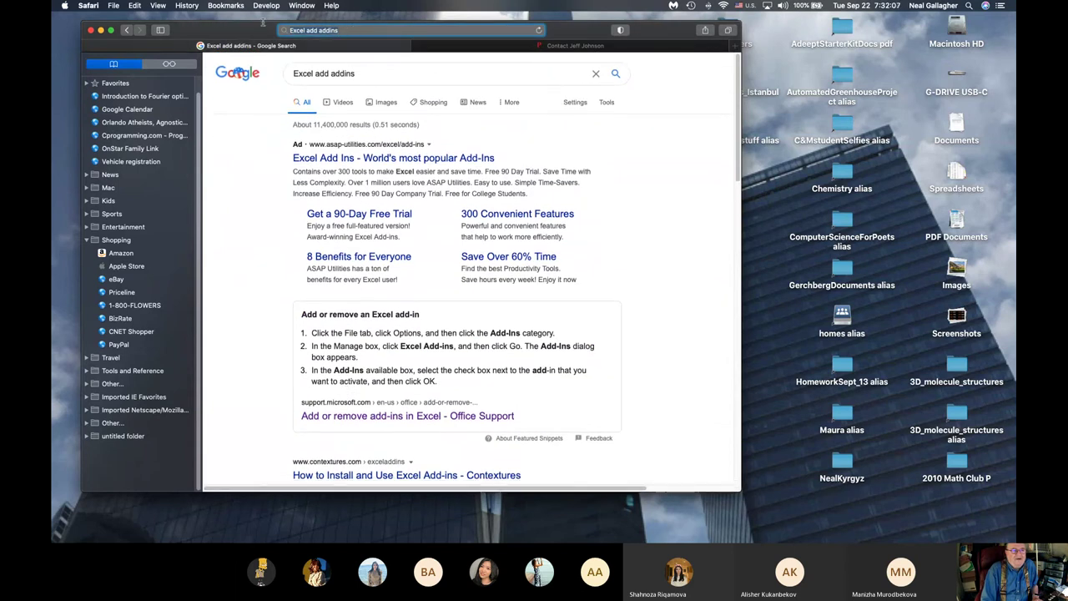
Step: Go to youtube.com in the current browser tab
{"action": "left_click", "coordinate": [358, 29]}
{"action": "type", "text": "youtube.com"}
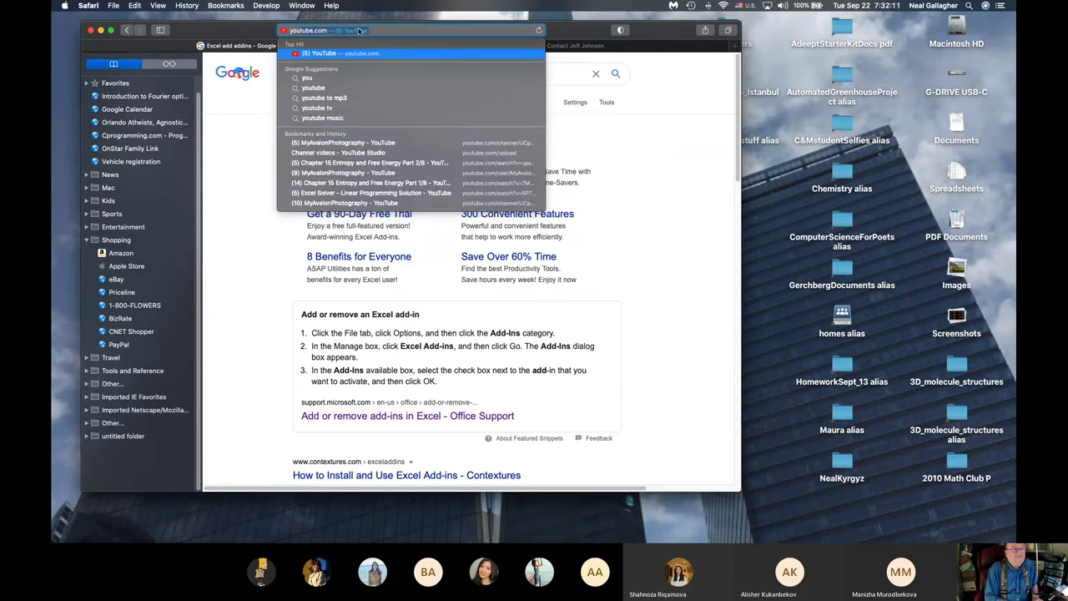
{"action": "key", "text": "Return"}
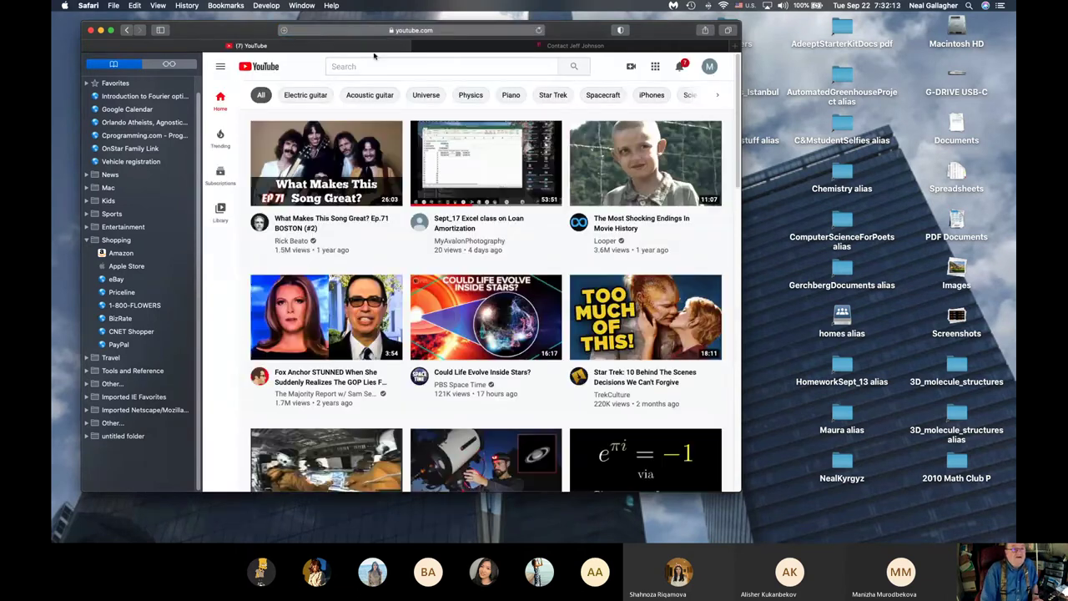
Step: Try searching YouTube with the pasted Google search address for Excel add-ins, and check the videos listed
{"action": "left_click", "coordinate": [374, 66]}
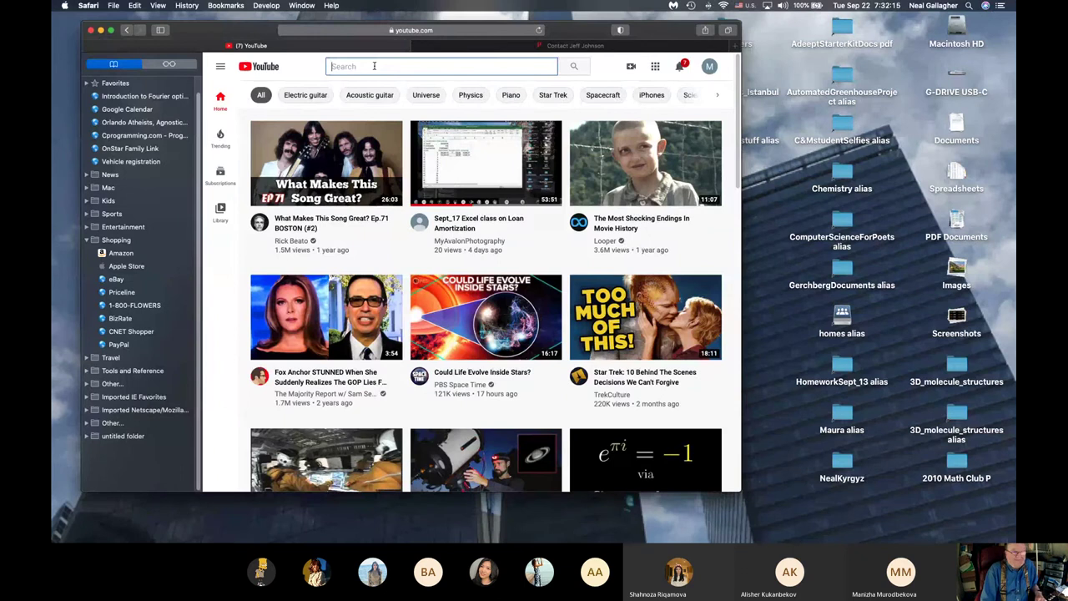
{"action": "key", "text": "super+v"}
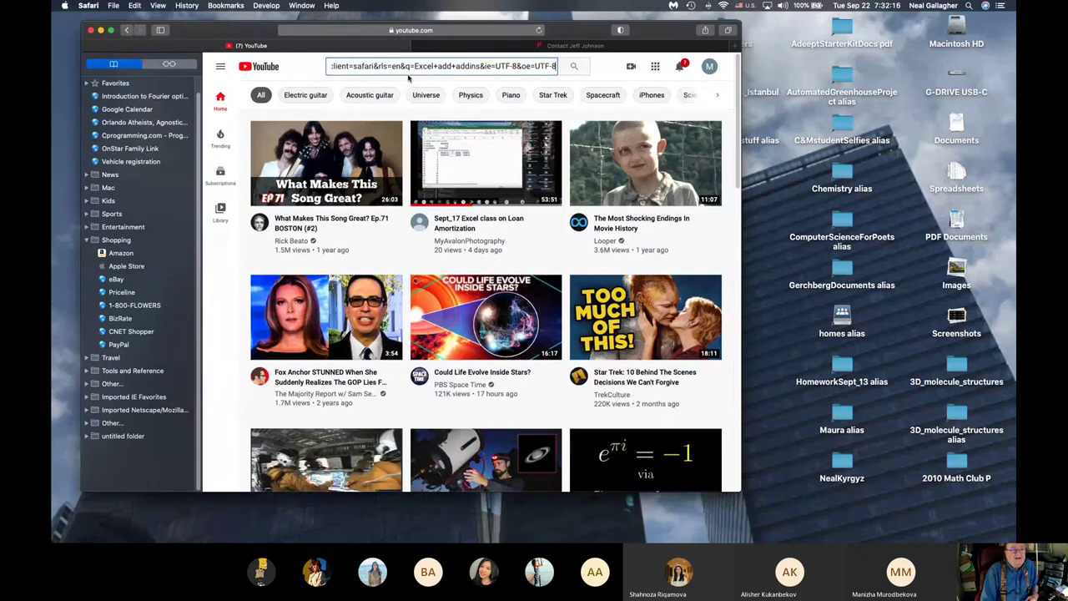
{"action": "left_click_drag", "start_coordinate": [330, 66], "coordinate": [560, 67]}
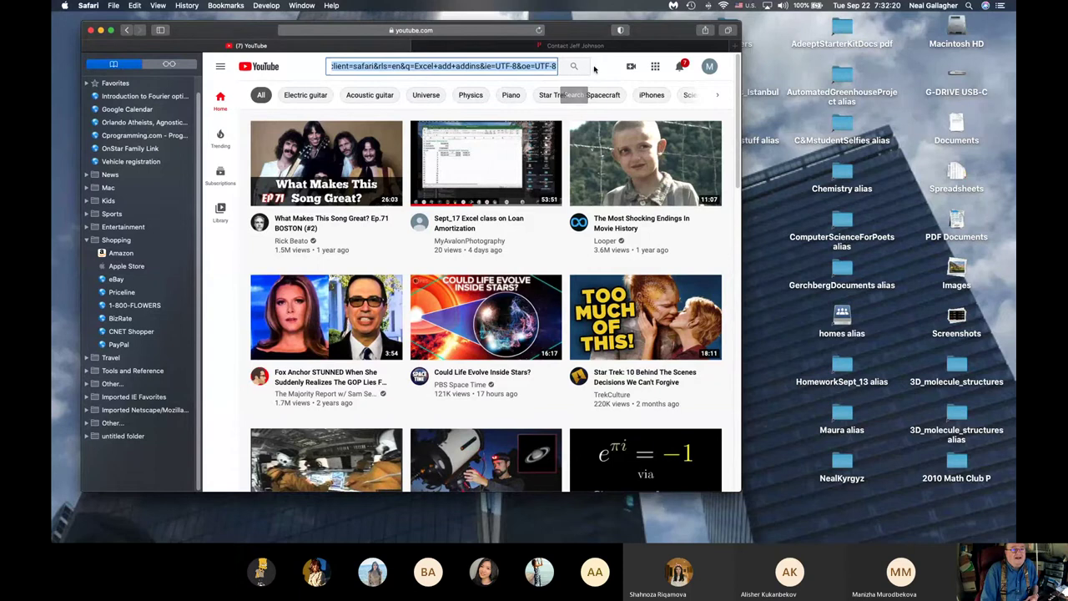
{"action": "key", "text": "Return"}
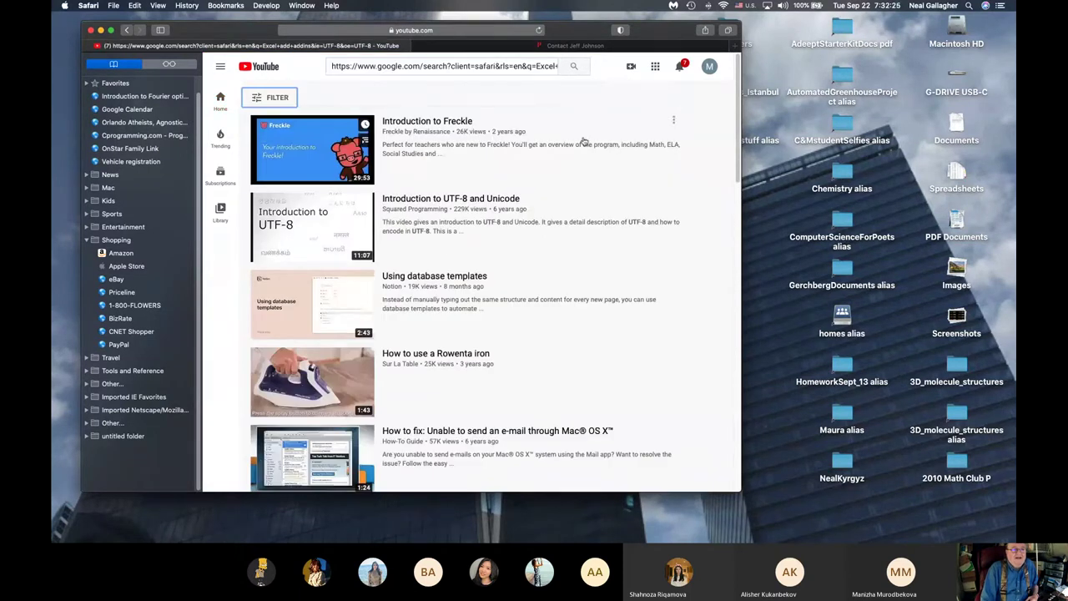
{"action": "scroll", "coordinate": [561, 207], "scroll_direction": "down", "scroll_amount": 3}
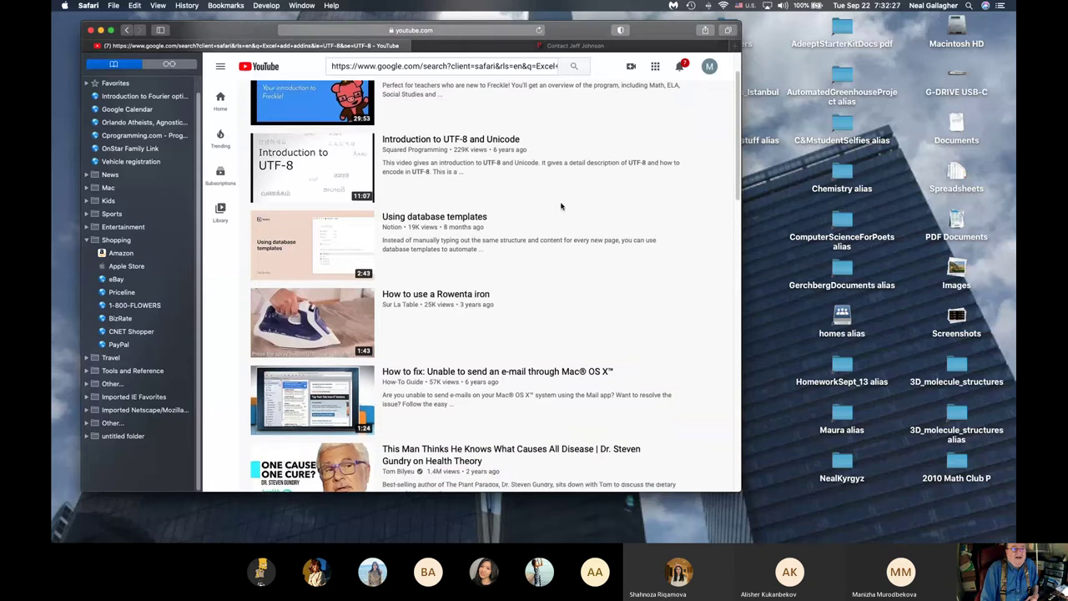
{"action": "scroll", "coordinate": [534, 188], "scroll_direction": "up", "scroll_amount": 4}
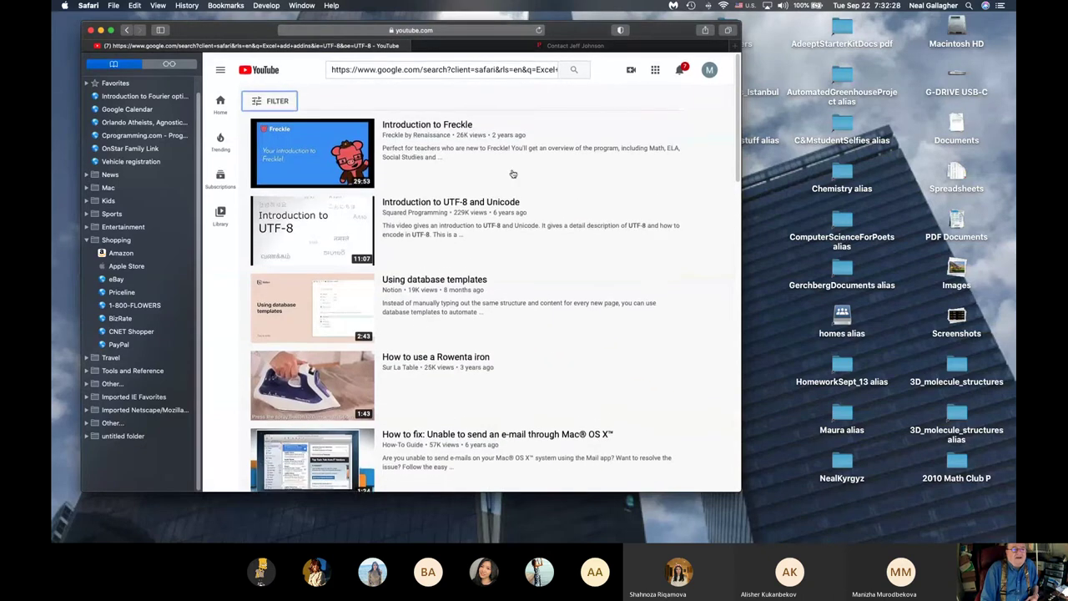
Step: Replace the YouTube search text with "Excel add ins", run the search, and look over the add-in tutorial videos
{"action": "left_click", "coordinate": [389, 66]}
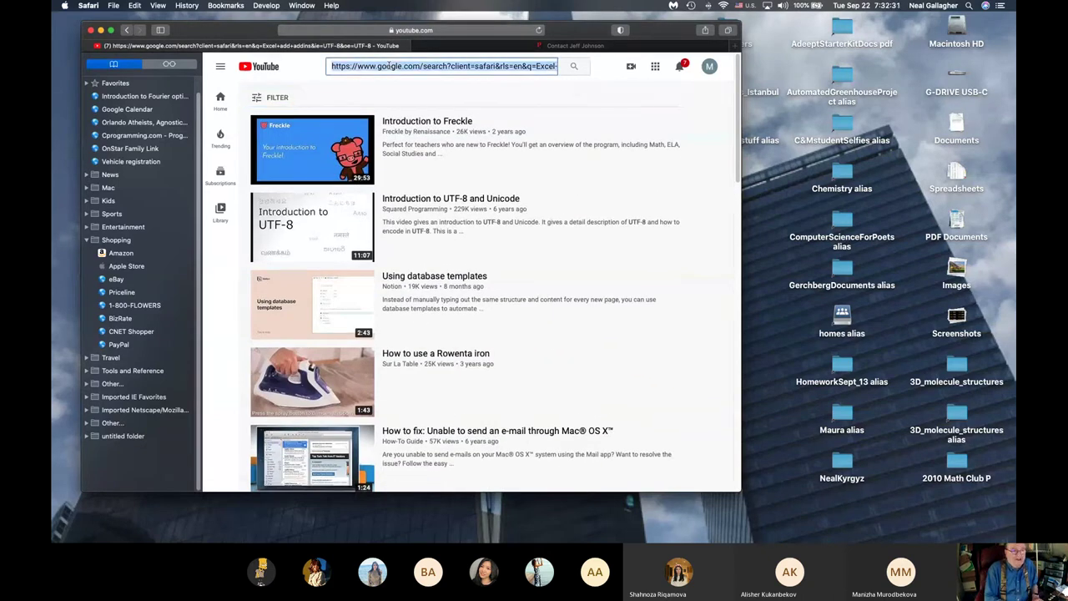
{"action": "type", "text": "d"}
{"action": "key", "text": "BackSpace"}
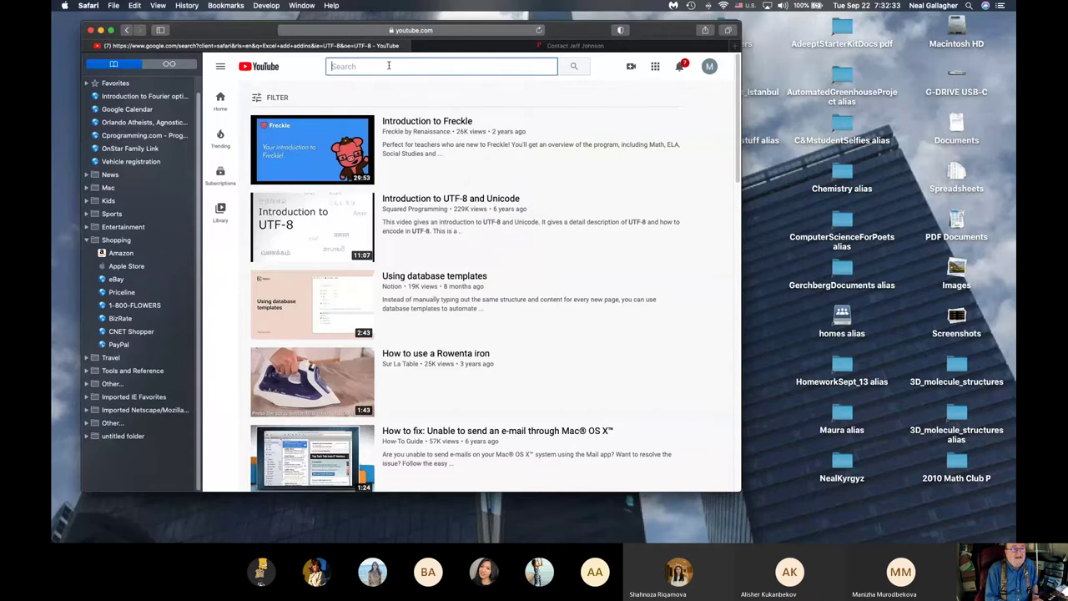
{"action": "type", "text": "Excel add ins"}
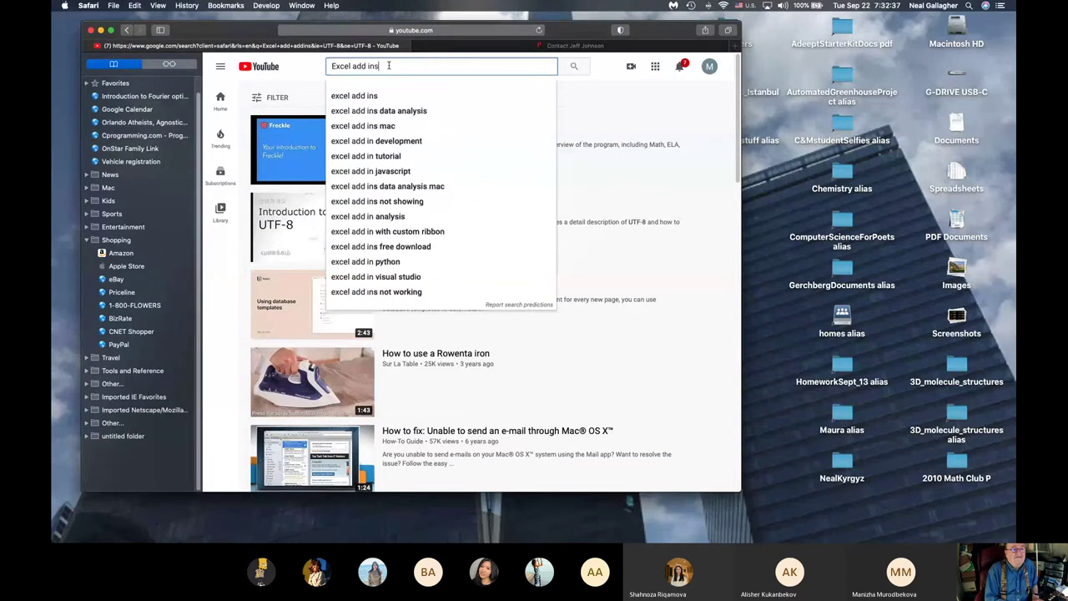
{"action": "key", "text": "Return"}
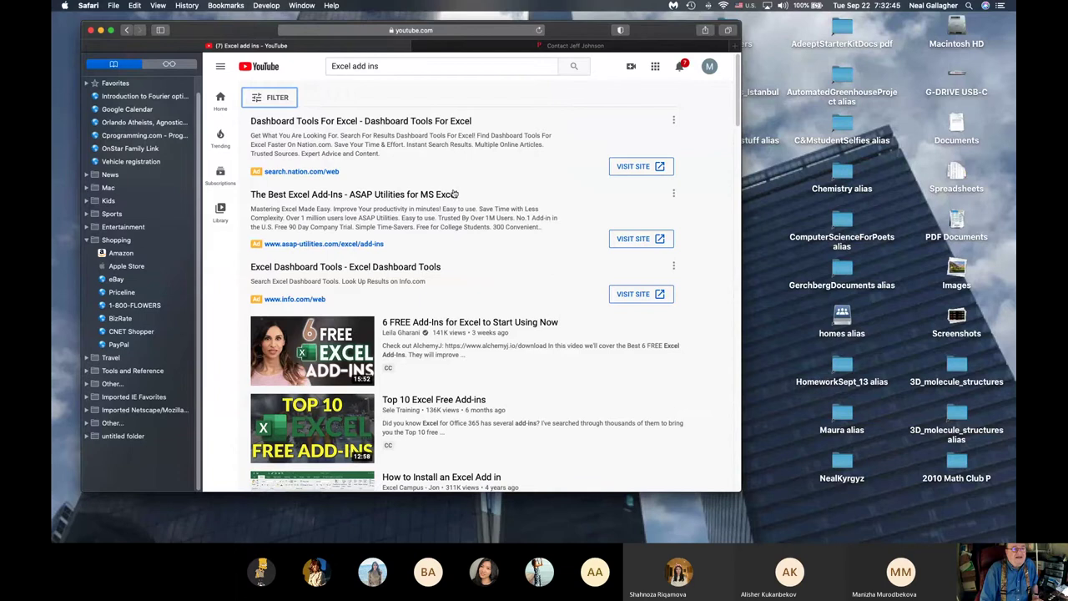
{"action": "left_click", "coordinate": [392, 66]}
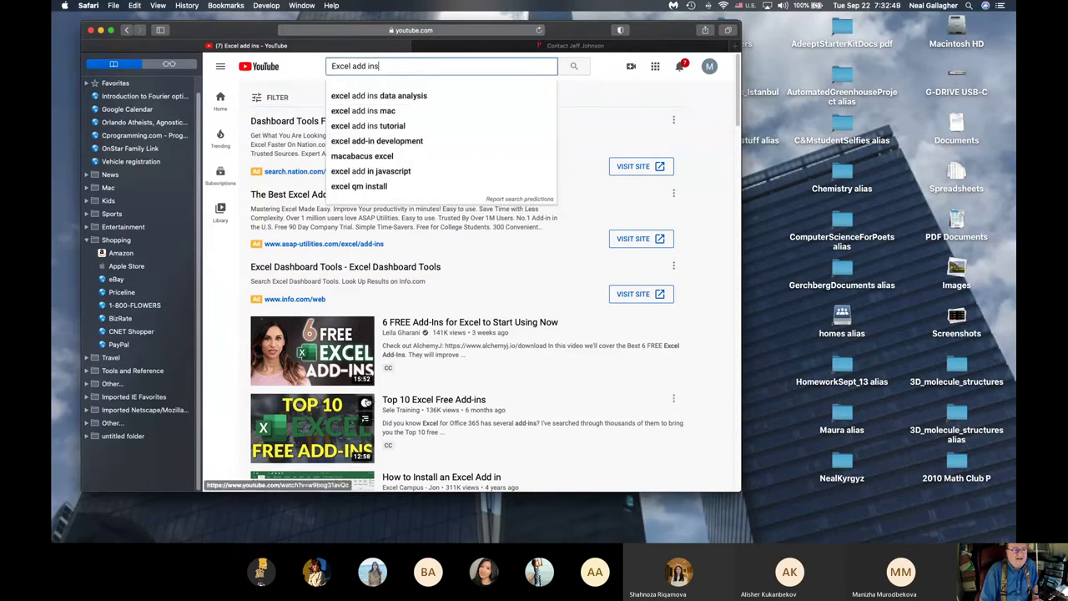
{"action": "scroll", "coordinate": [424, 284], "scroll_direction": "down", "scroll_amount": 2}
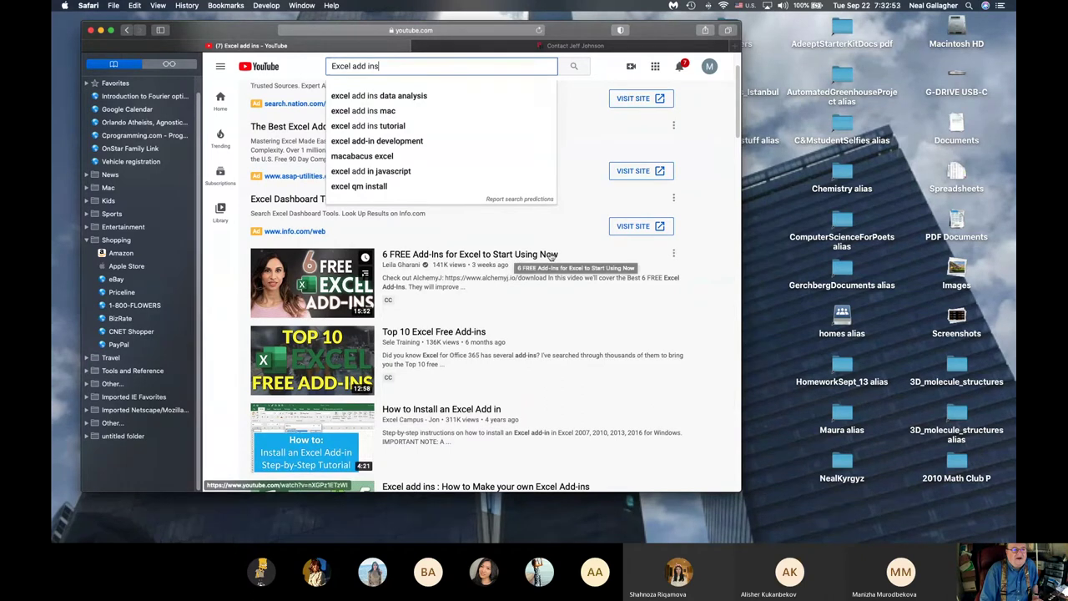
{"action": "scroll", "coordinate": [325, 312], "scroll_direction": "down", "scroll_amount": 1}
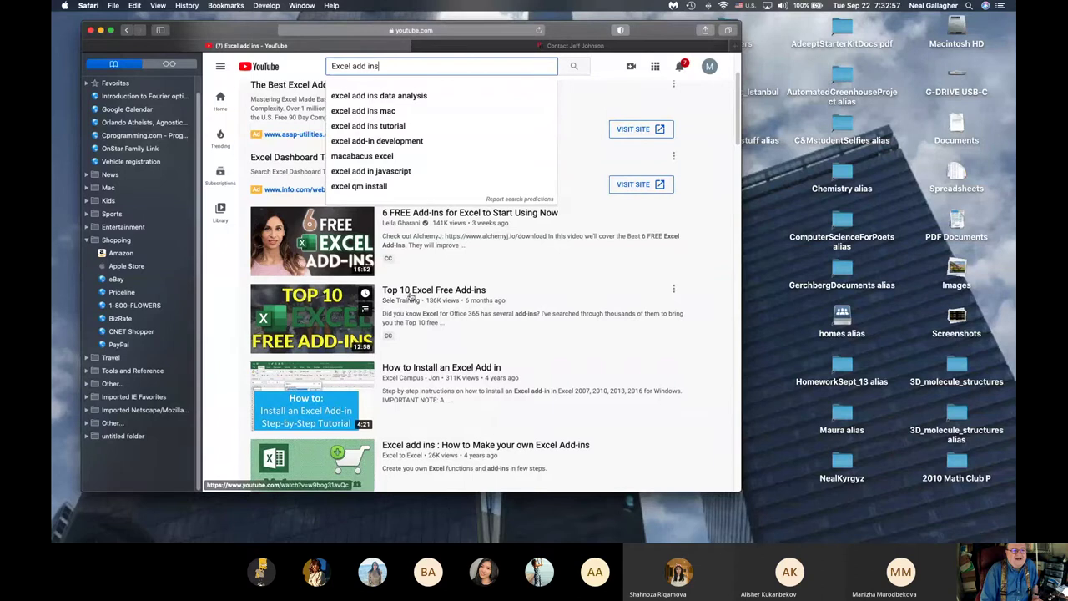
Step: Close the search suggestions, open the "Top 10 Excel Free Add-ins" video, and return to the YouTube search results
{"action": "scroll", "coordinate": [331, 335], "scroll_direction": "down", "scroll_amount": 1}
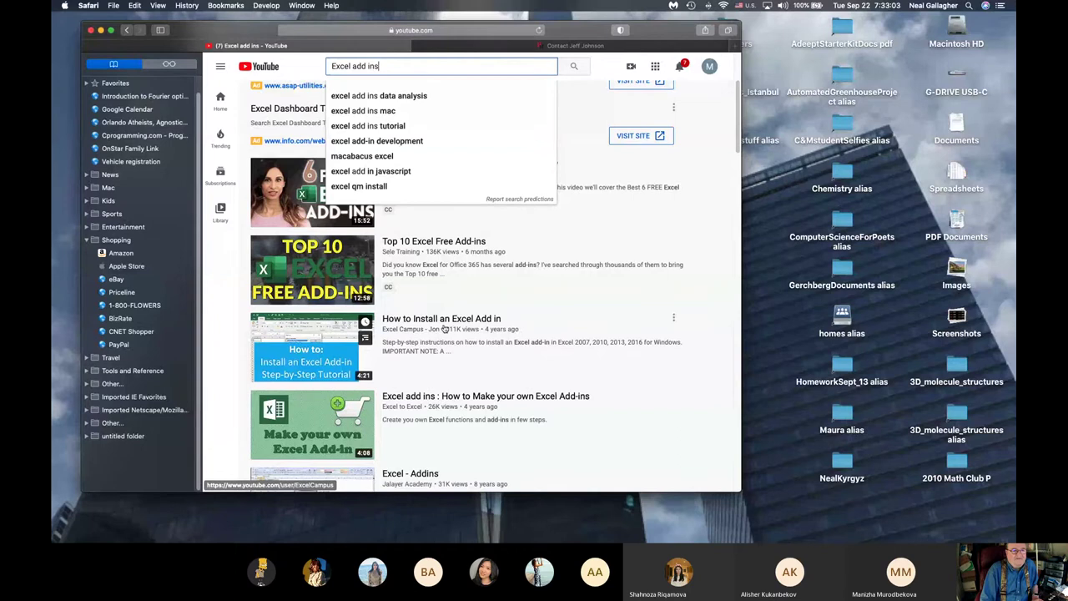
{"action": "left_click", "coordinate": [593, 305]}
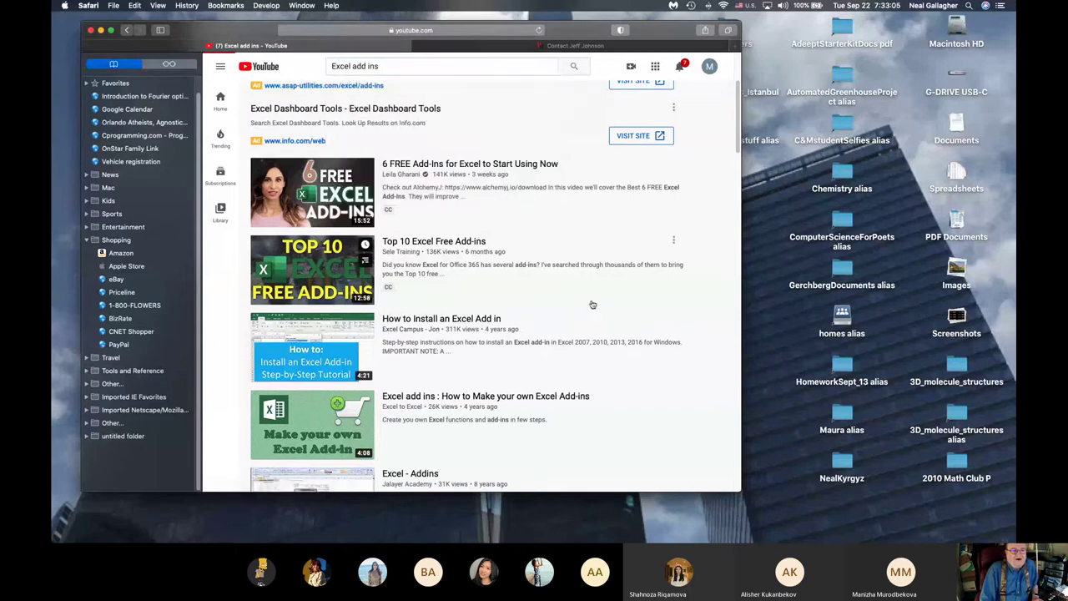
{"action": "left_click", "coordinate": [592, 304]}
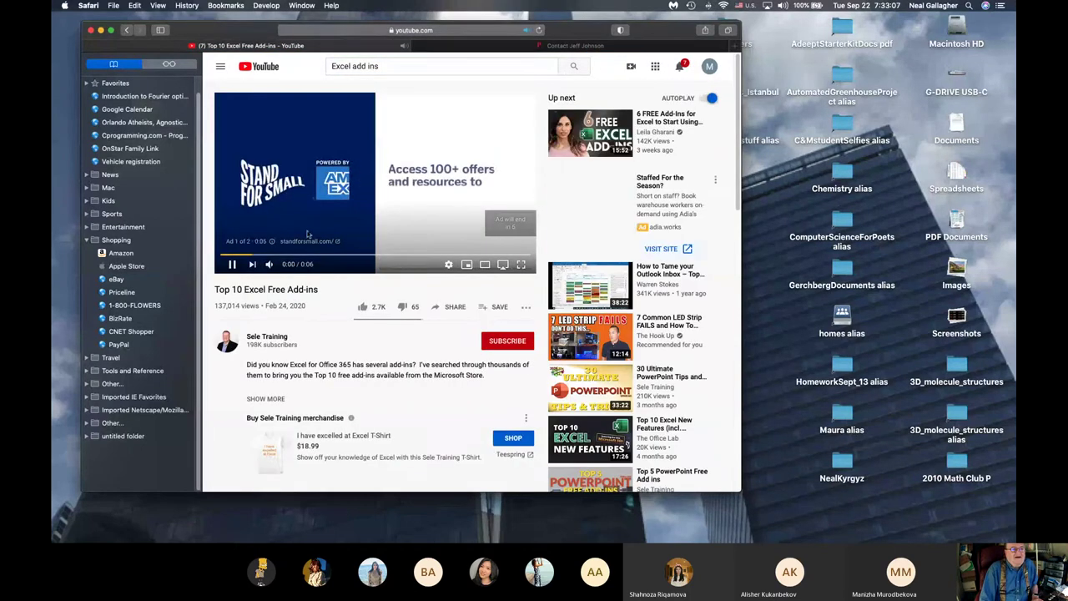
{"action": "left_click", "coordinate": [126, 30]}
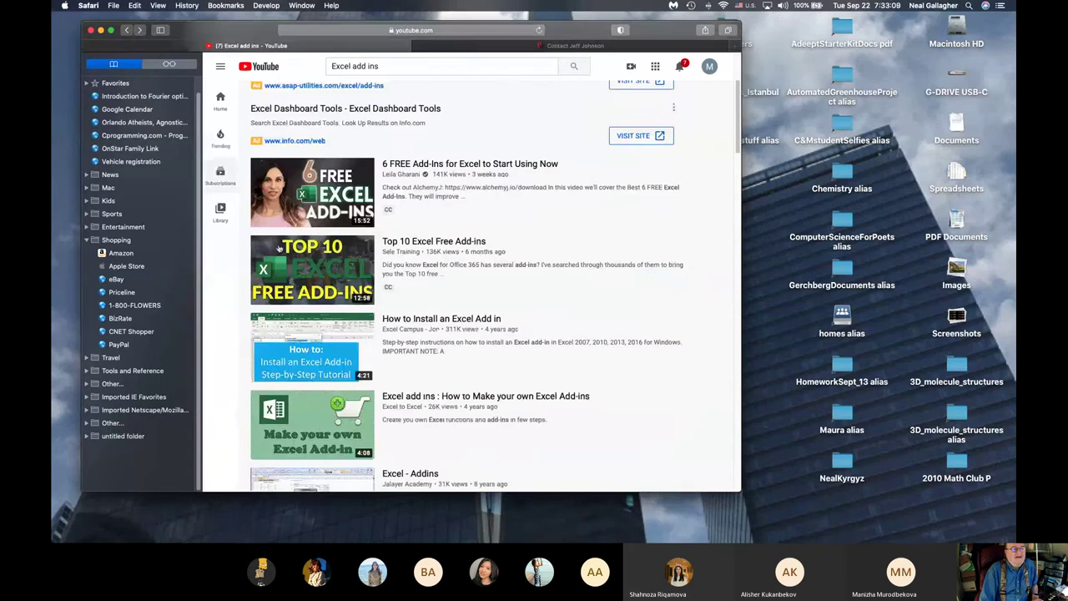
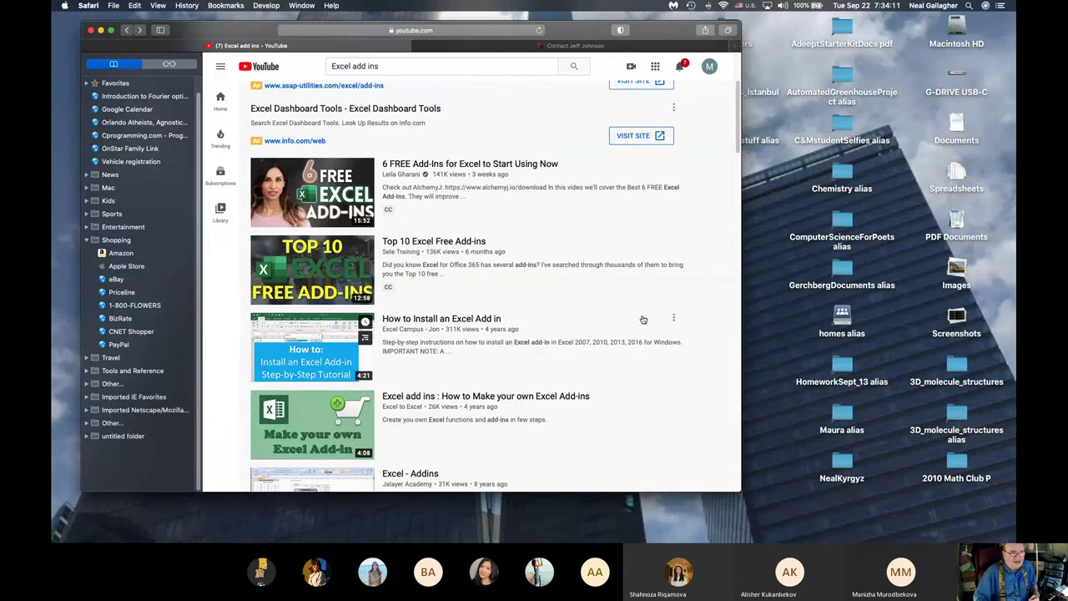
Step: Switch to the Book1 workbook in Excel, examine the Data Analysis and Solver add-in commands, and return to the home commands
{"action": "key", "text": "ctrl+Left"}
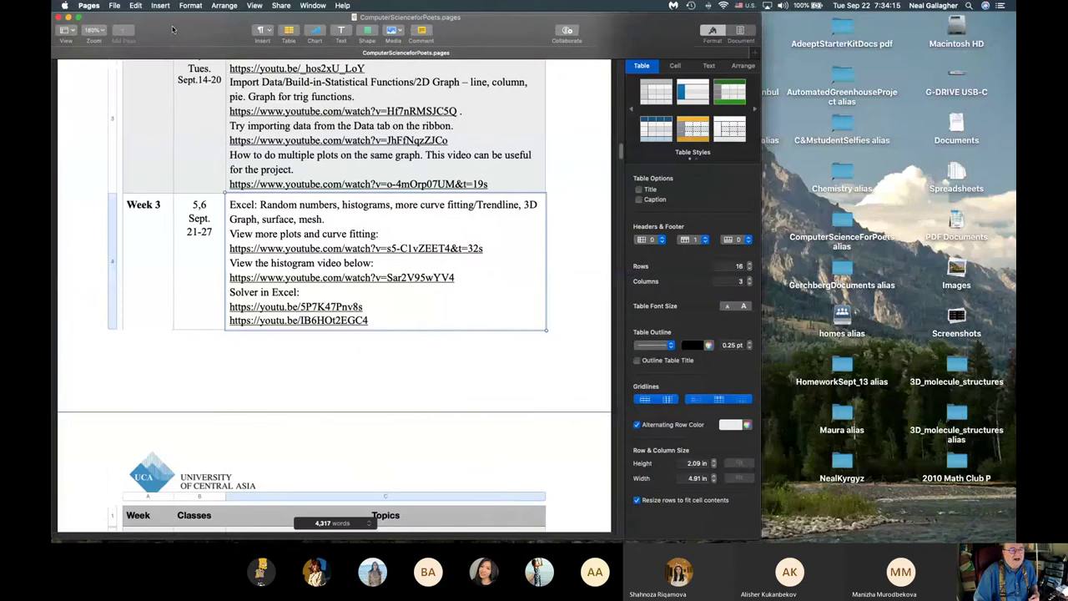
{"action": "key", "text": "ctrl+Right"}
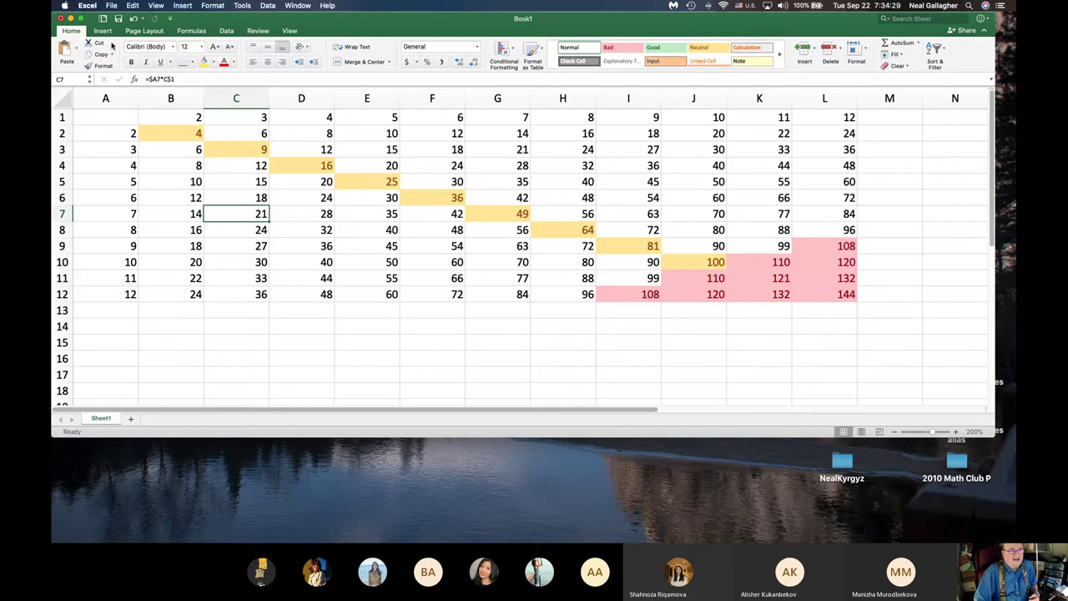
{"action": "left_click", "coordinate": [227, 31]}
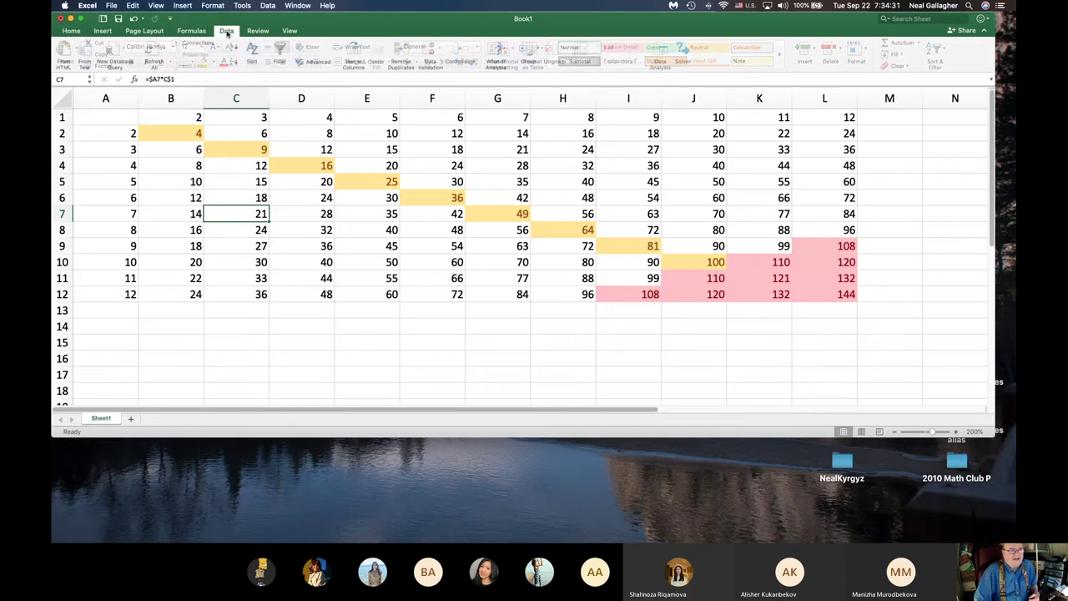
{"action": "left_click_drag", "start_coordinate": [467, 31], "coordinate": [536, 31]}
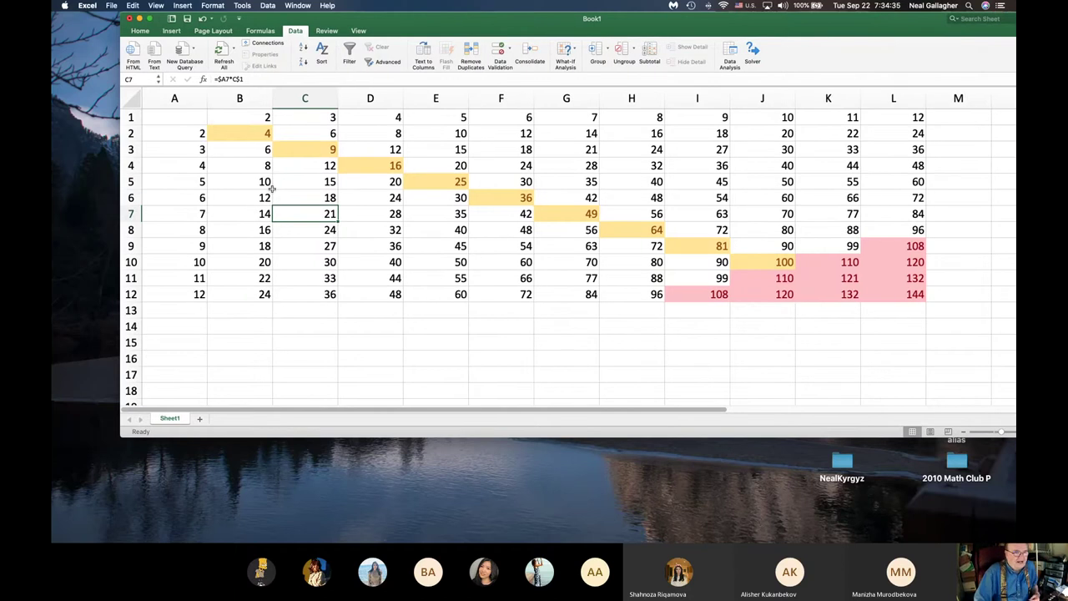
{"action": "left_click", "coordinate": [140, 31]}
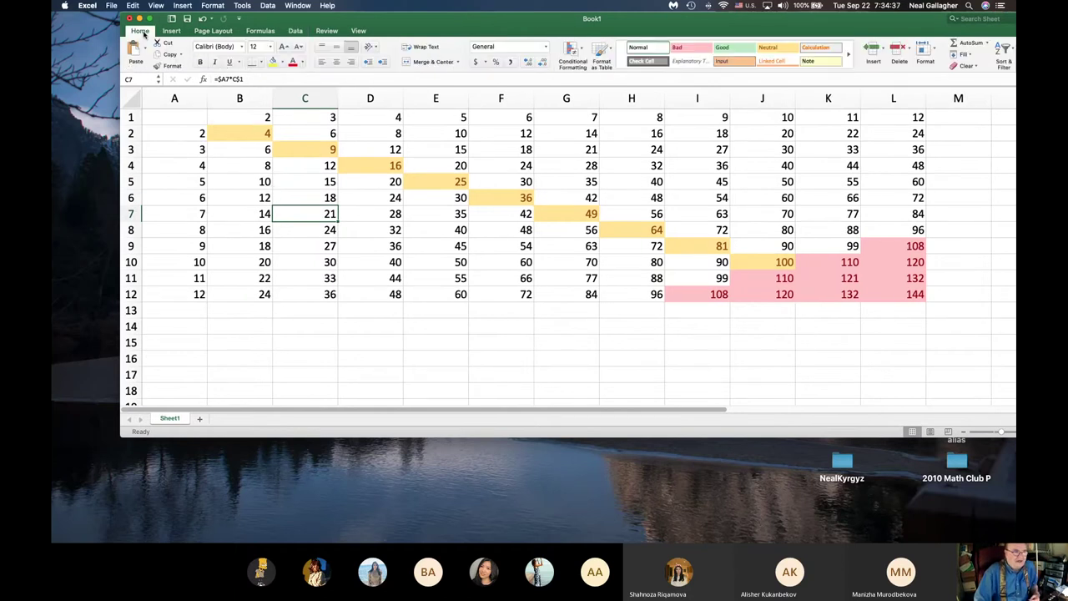
{"action": "left_click", "coordinate": [294, 31]}
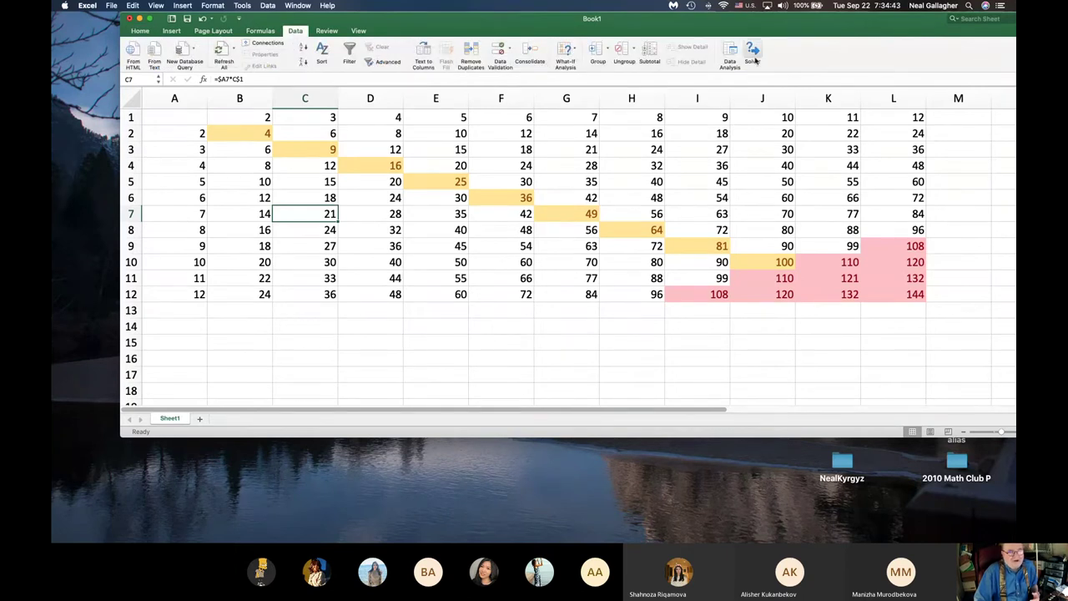
{"action": "left_click", "coordinate": [137, 31]}
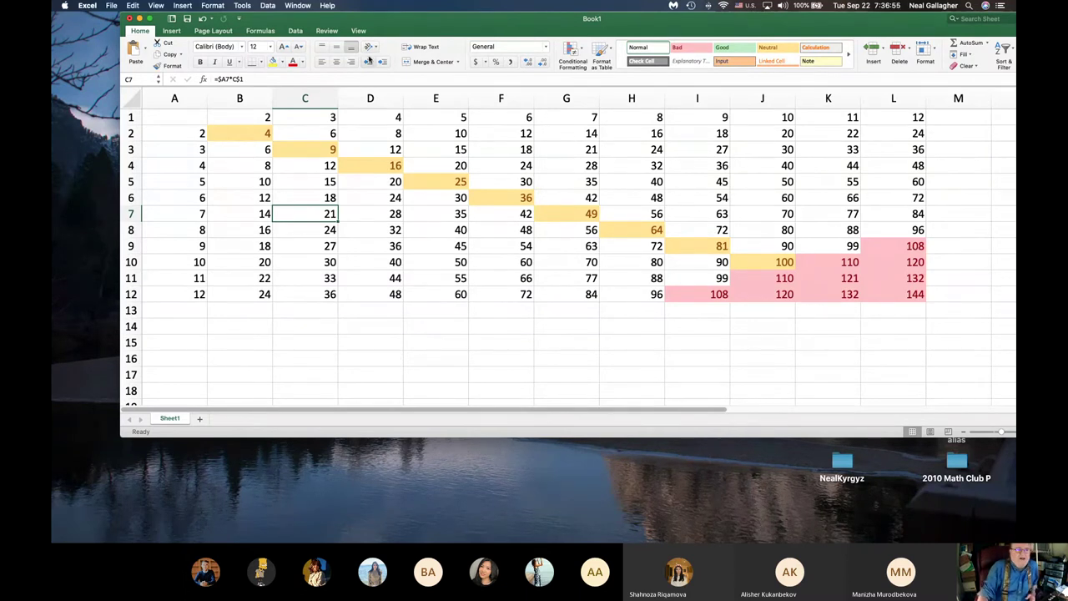
Step: Reposition the Book1 workbook window and switch to the Microsoft Teams meeting
{"action": "double_click", "coordinate": [420, 34]}
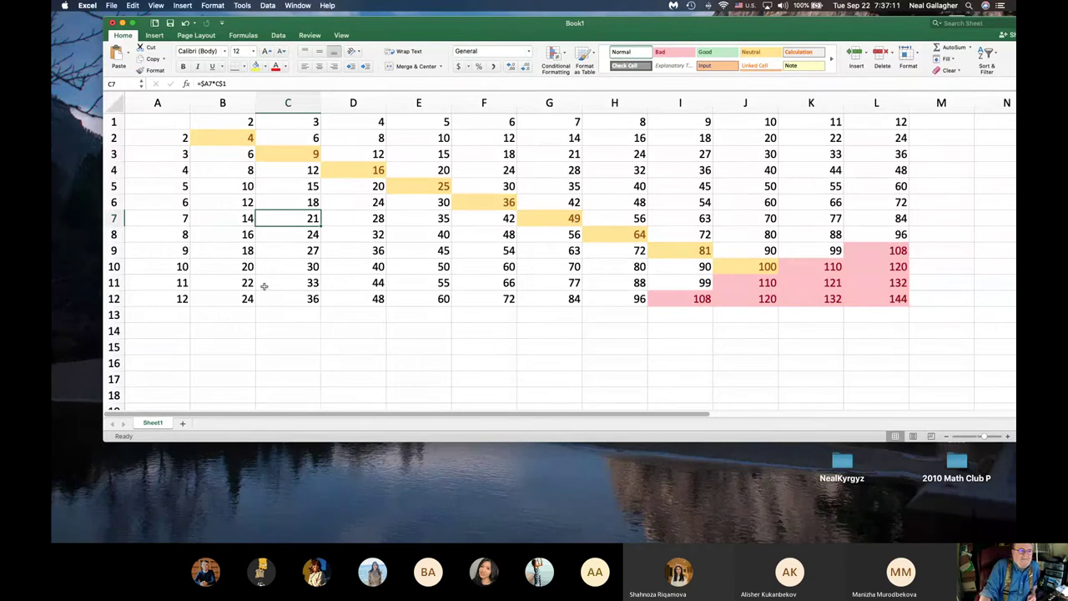
{"action": "mouse_move", "coordinate": [367, 517]}
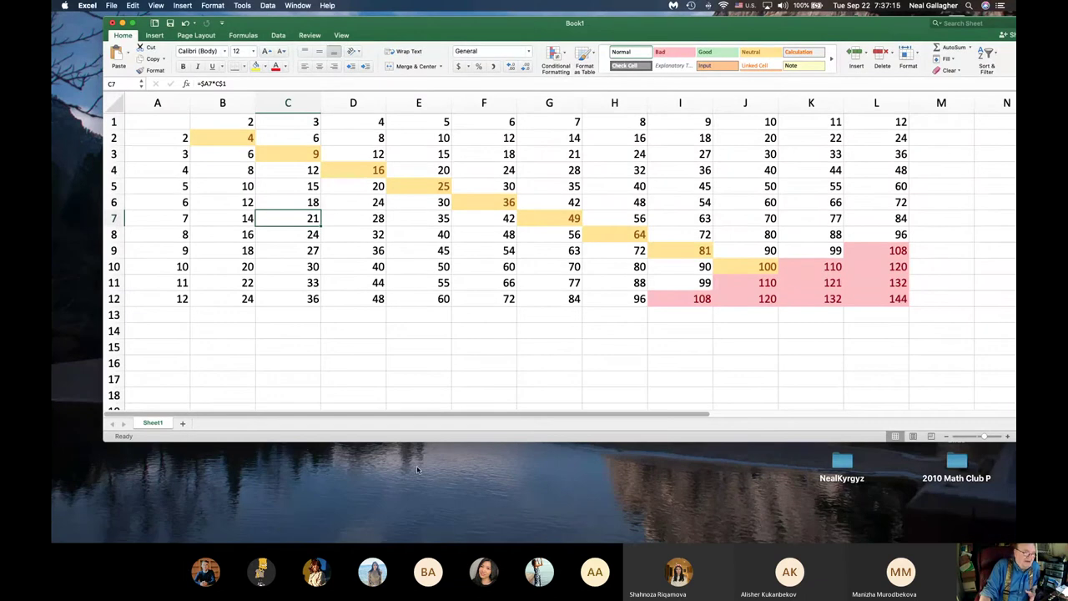
{"action": "mouse_move", "coordinate": [722, 539]}
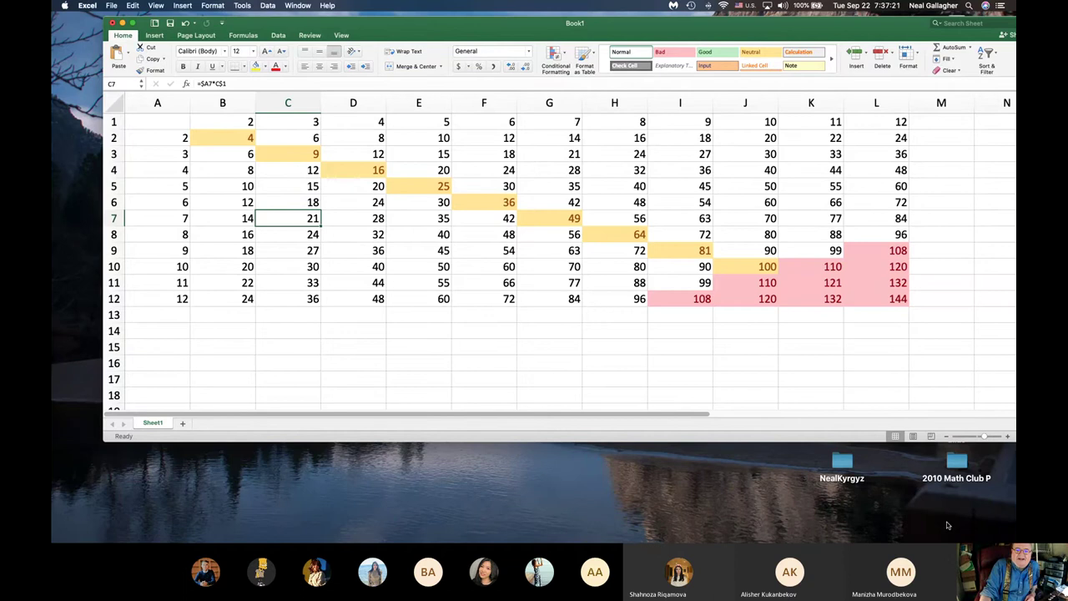
{"action": "key", "text": "super+Tab"}
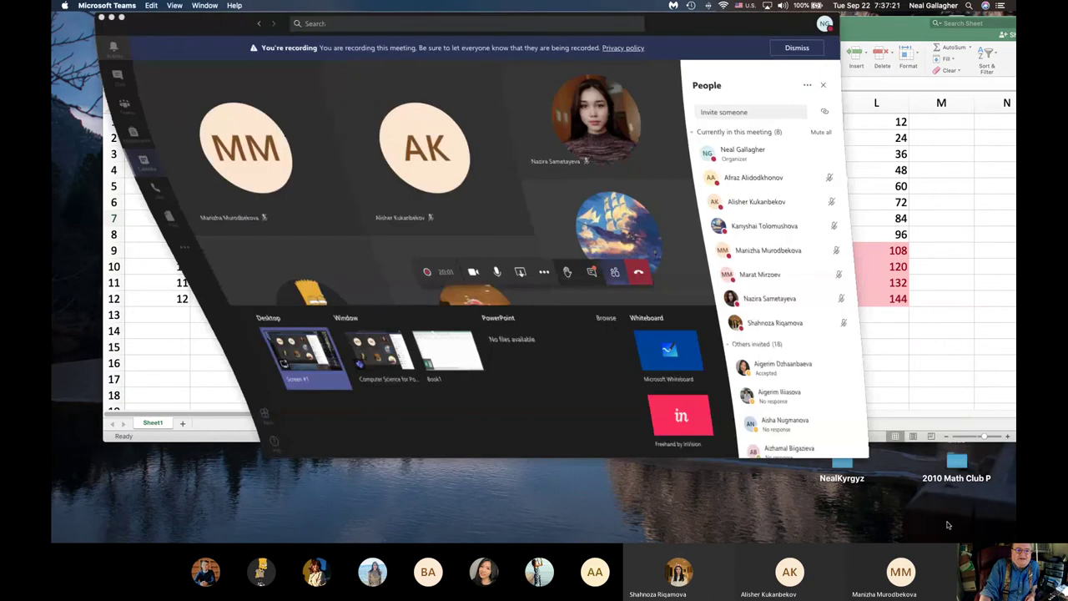